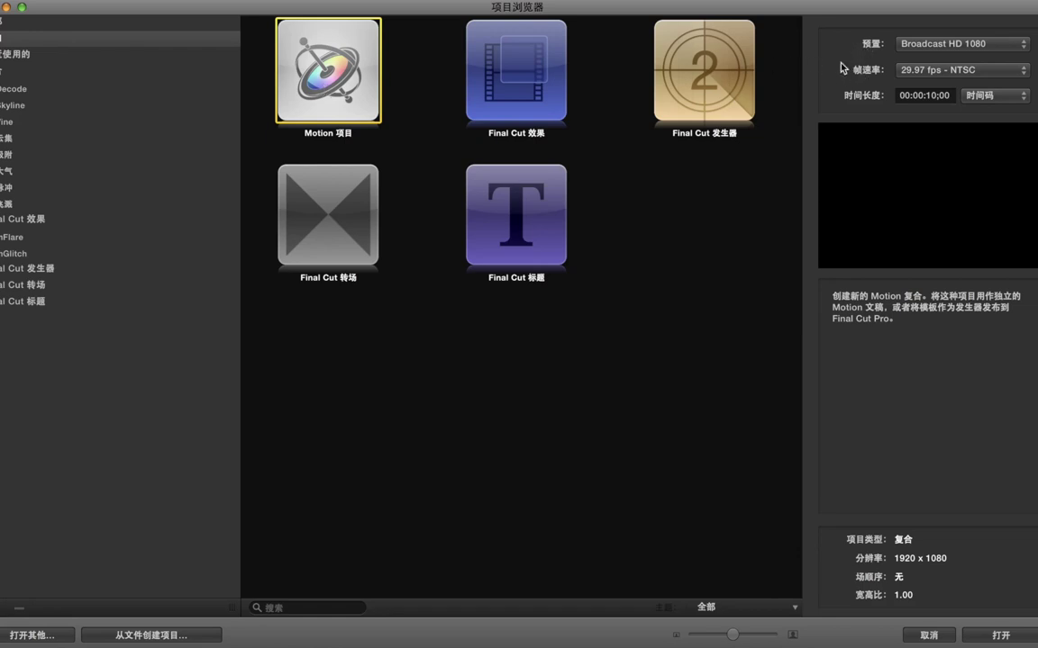
Set the new project's preset to Broadcast HD 1080 and its frame rate to 25 fps.
click(917, 45)
scroll(917, 49, up, 3)
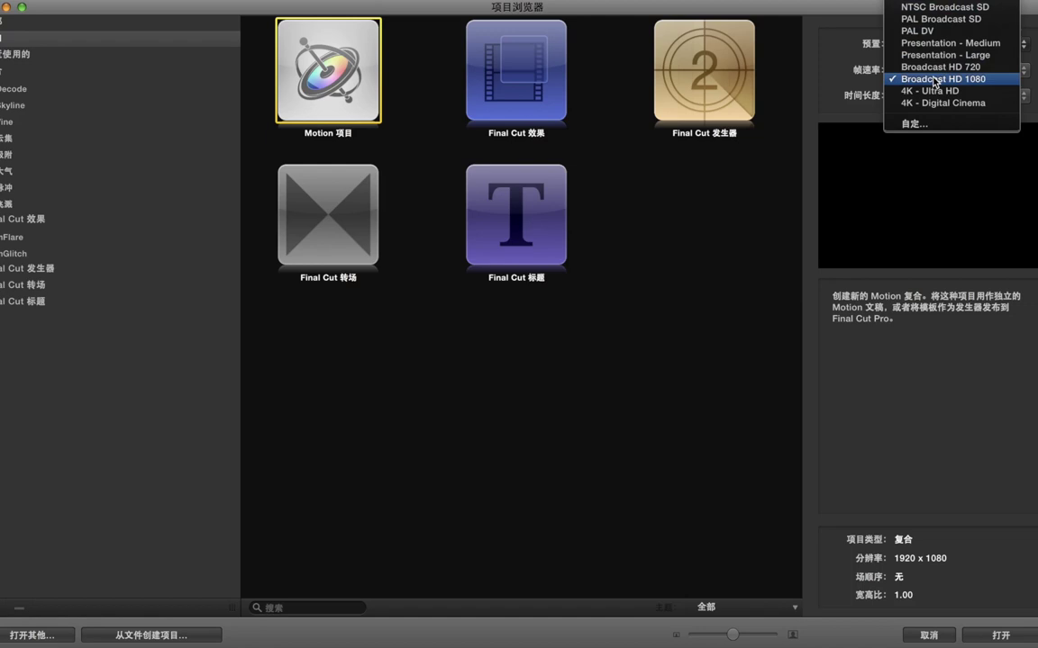
click(867, 45)
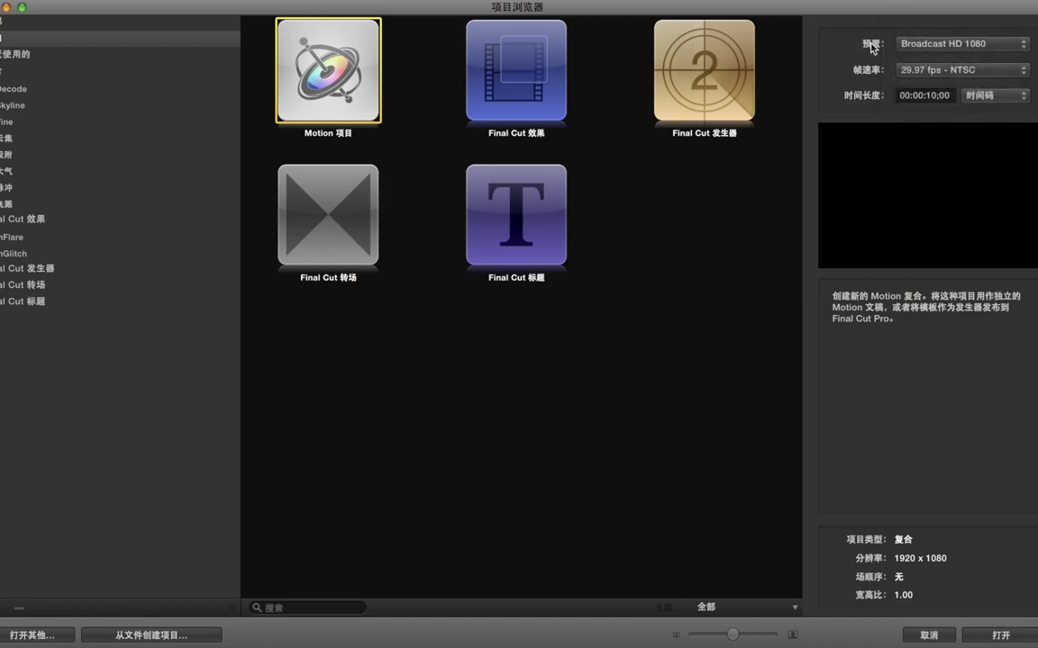
click(912, 45)
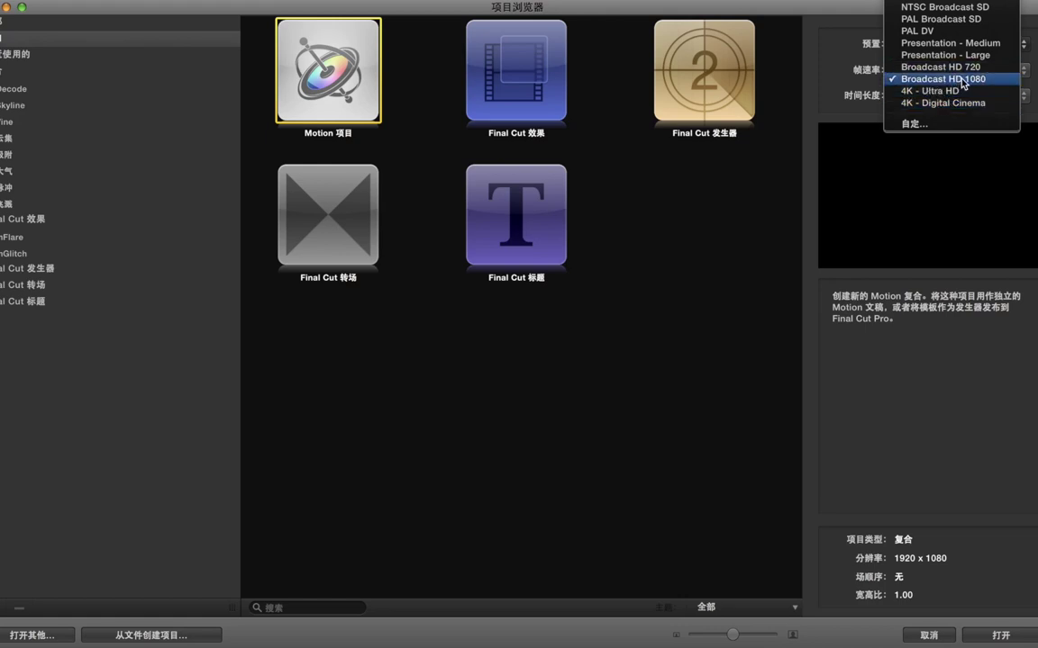
click(958, 79)
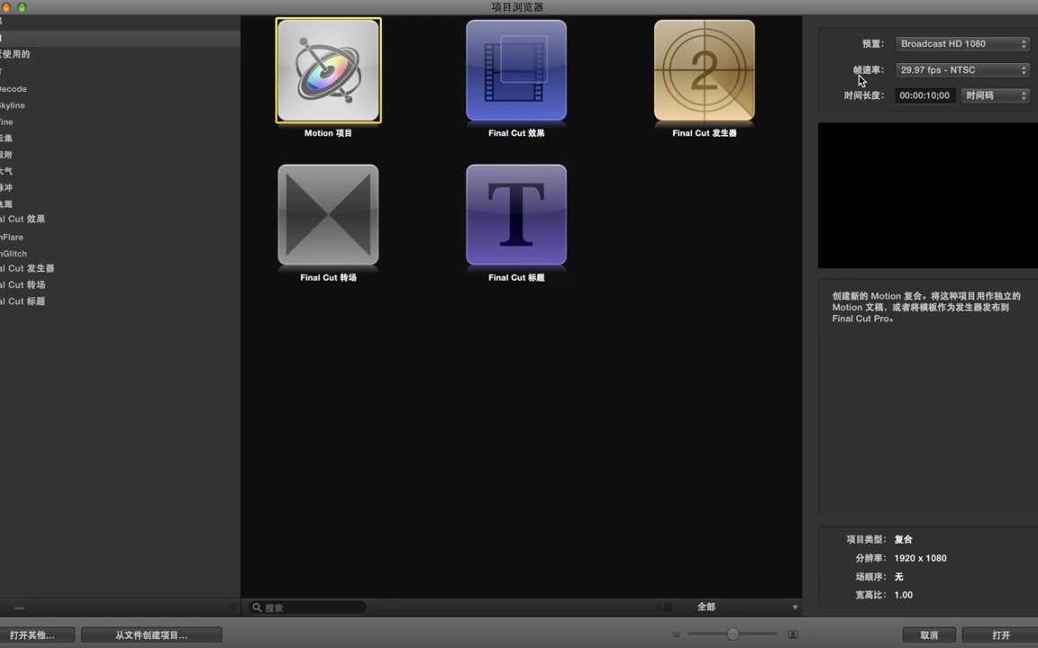
click(928, 72)
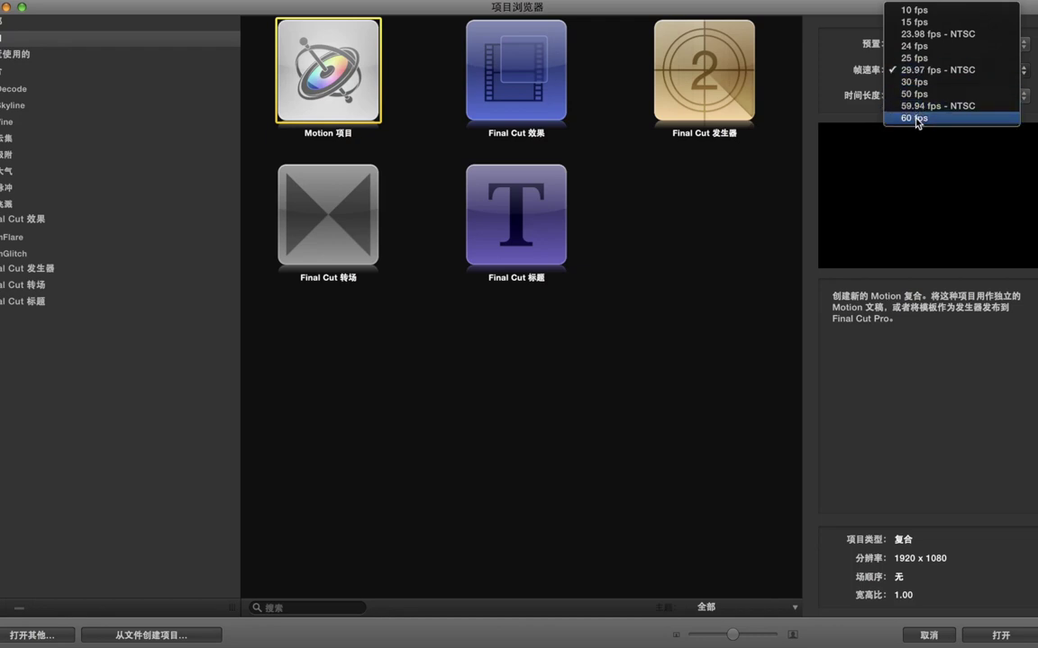
click(905, 61)
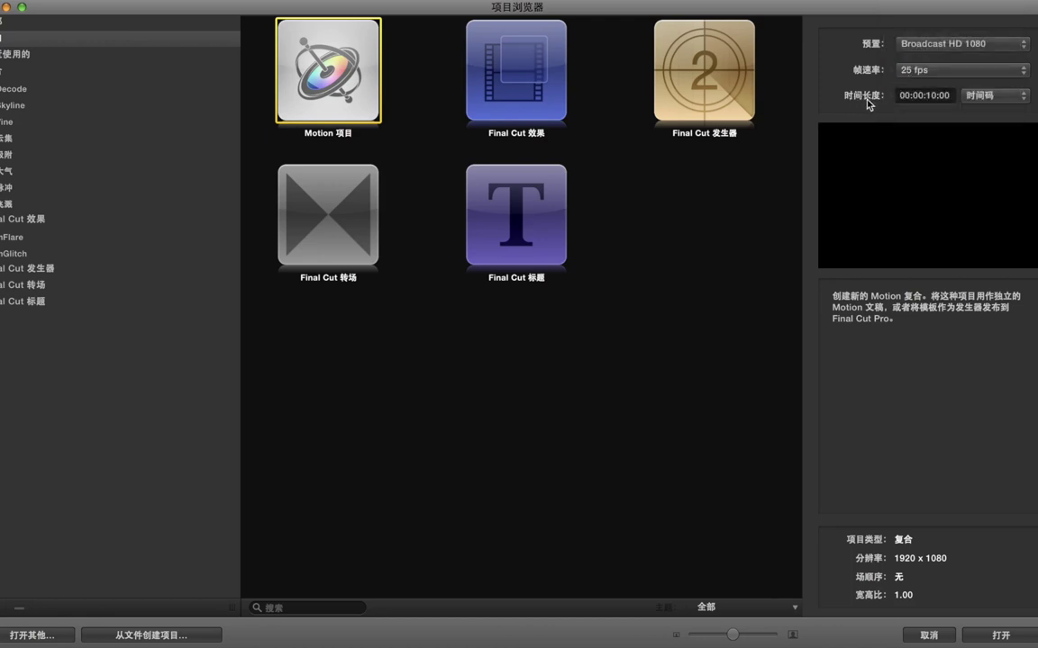
Keep the duration in timecode, set it to 00:00:20:00, and create the Motion project.
click(991, 95)
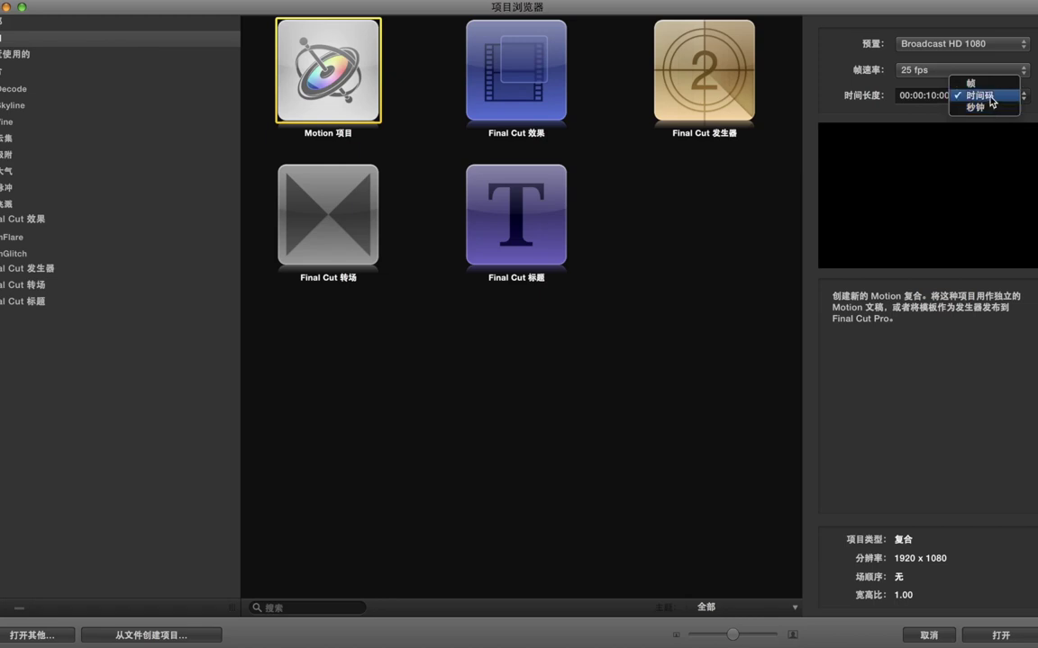
click(990, 98)
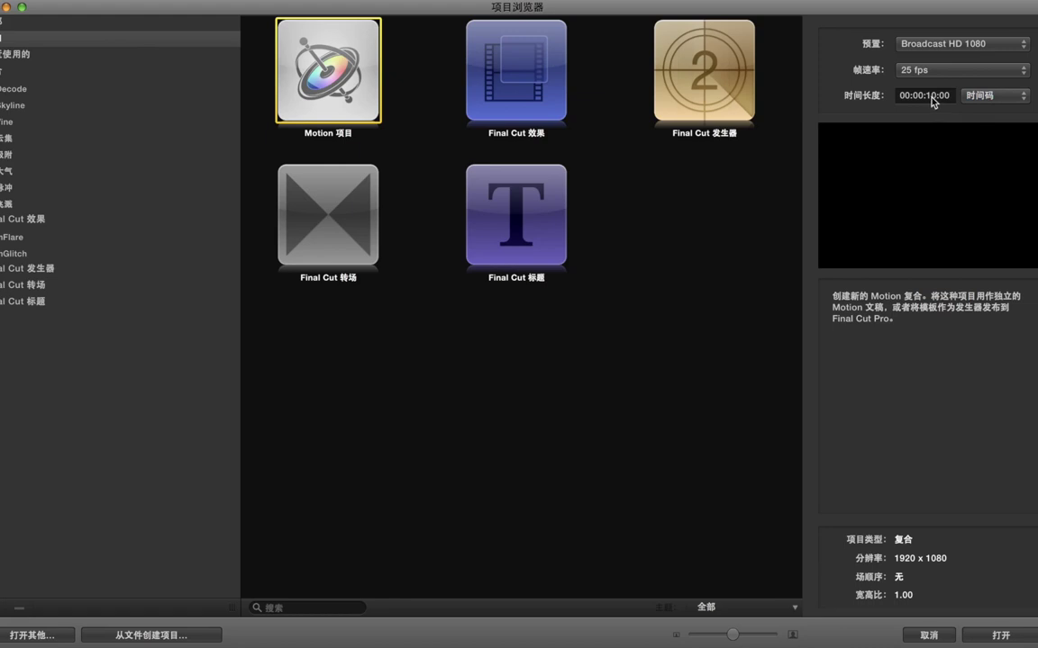
click(933, 98)
key(BackSpace)
text(2)
click(1001, 636)
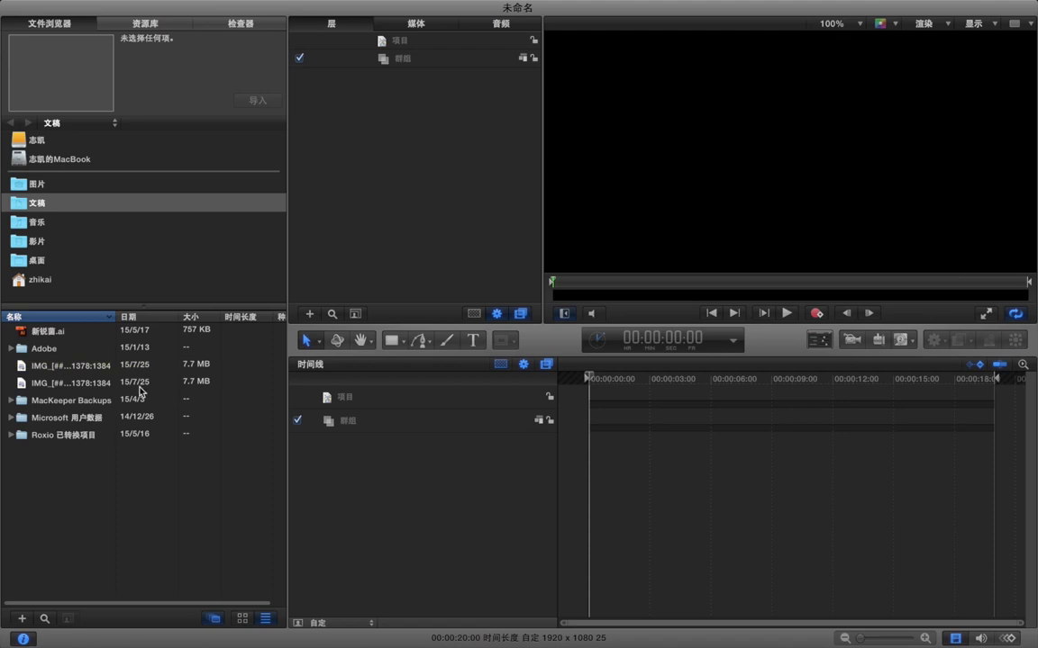
Examine the Movies folder (影片) in the file browser and the library's categories, including behaviors, filters, particle emitters, replicators and shapes.
click(64, 399)
click(36, 241)
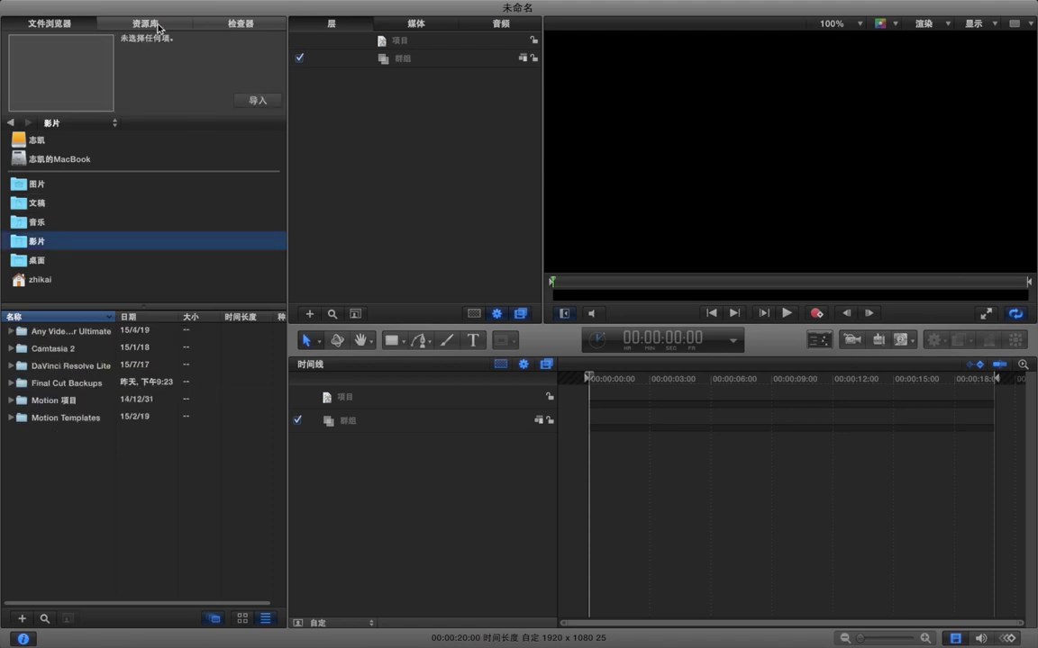
click(158, 27)
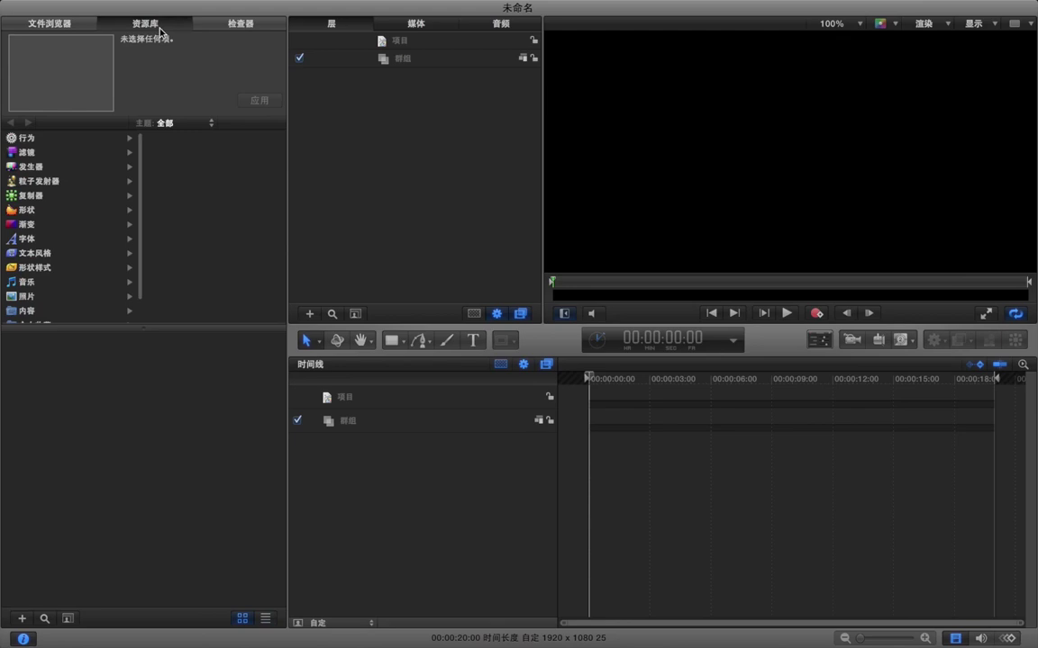
drag(121, 327, 121, 410)
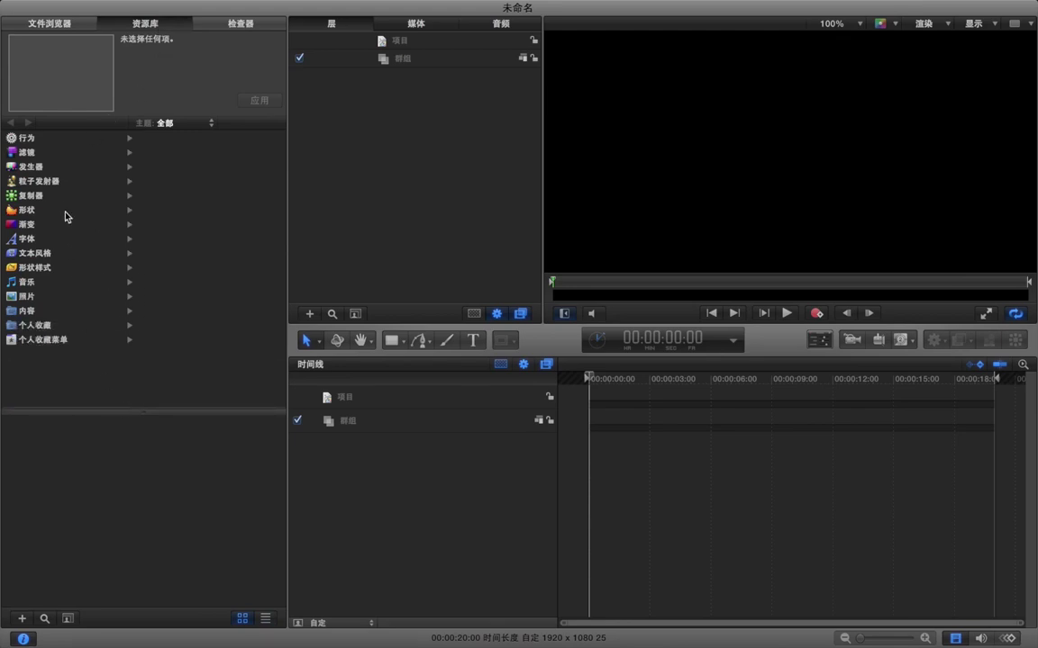
click(76, 141)
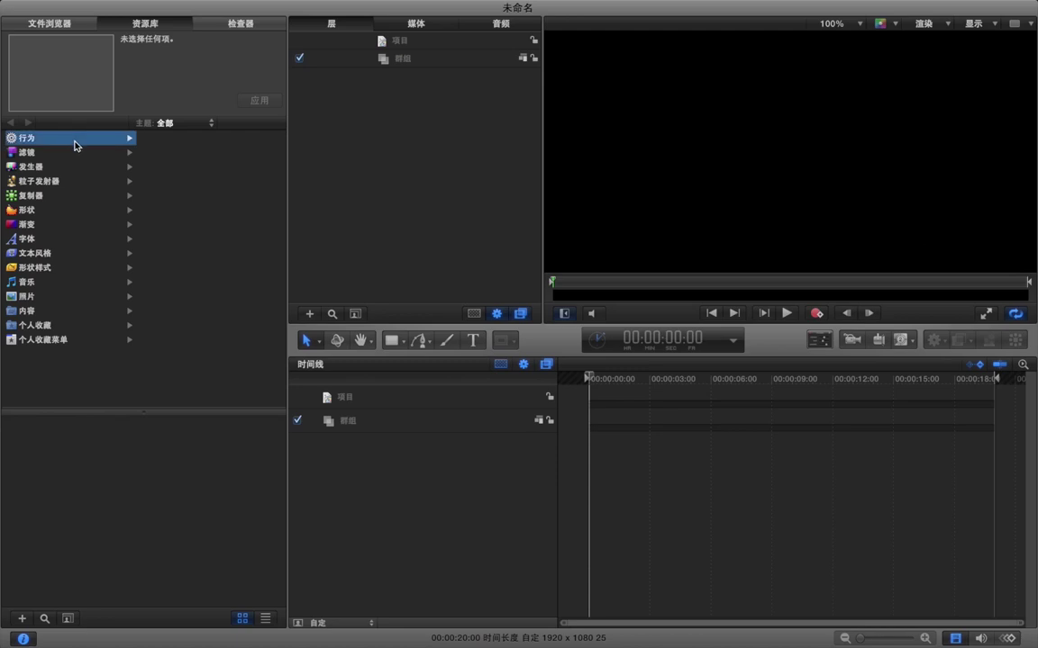
click(76, 154)
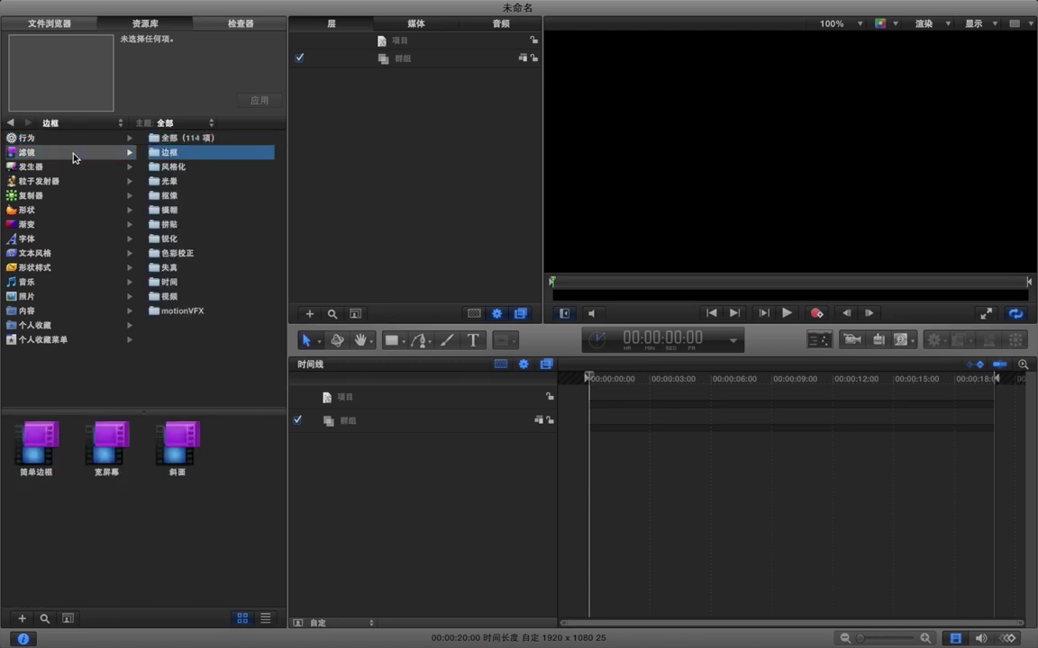
click(42, 181)
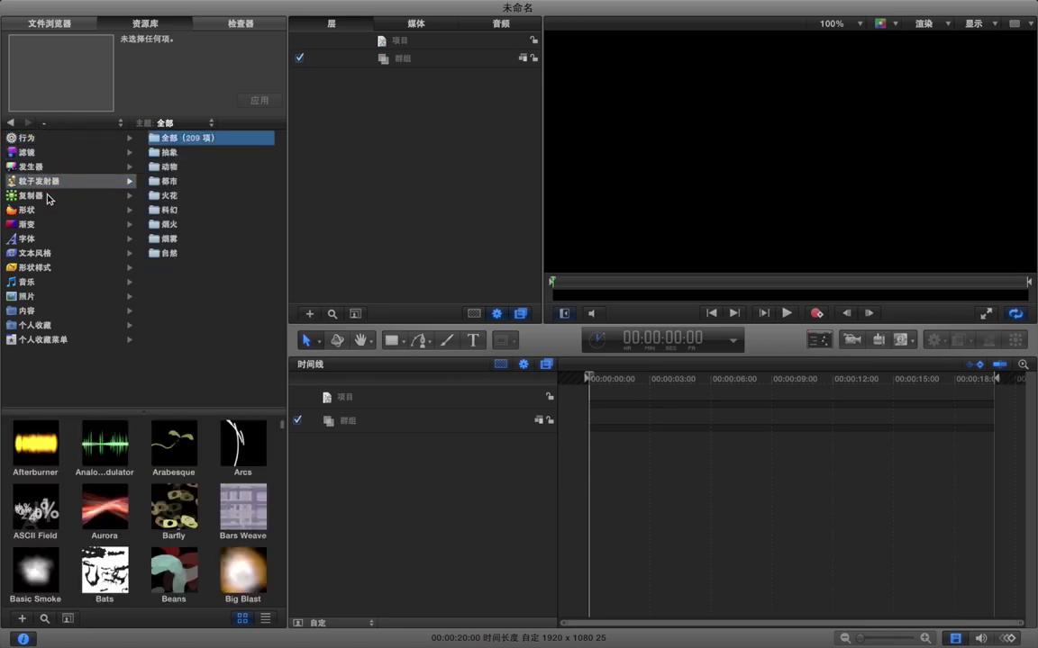
click(46, 195)
click(51, 212)
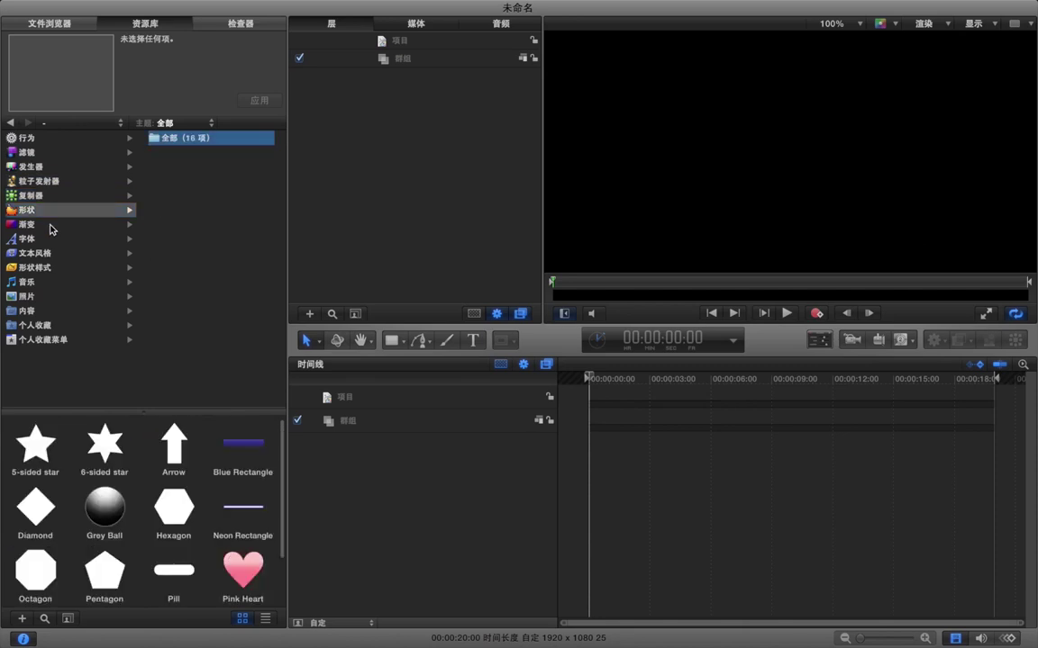
key(super+3)
click(165, 23)
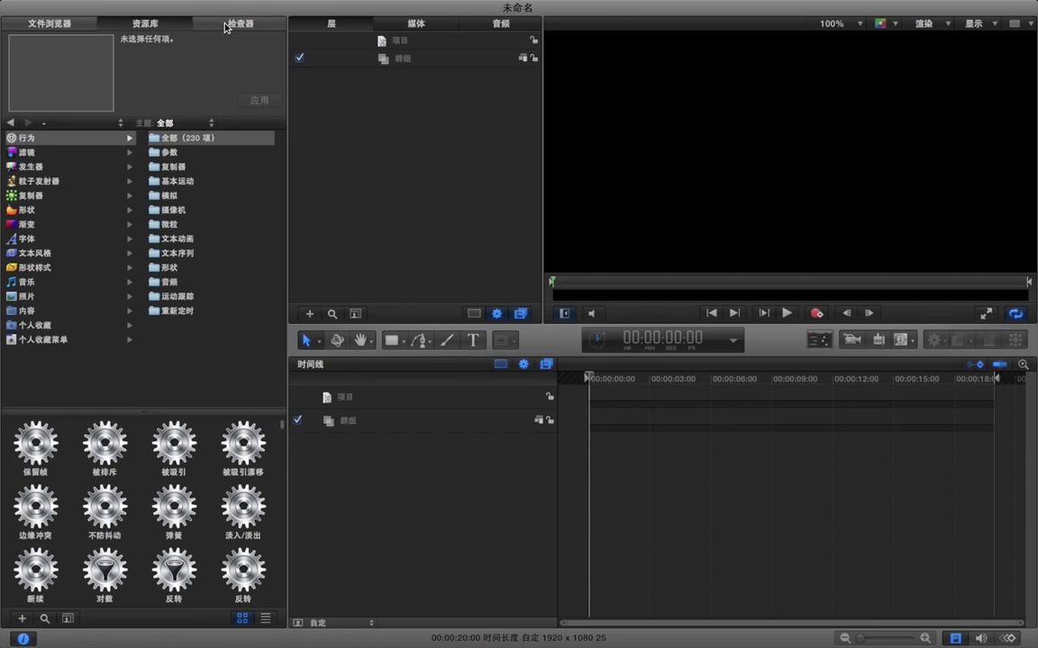
View the inspector's behaviors, filters, object and properties sections with nothing selected.
click(225, 25)
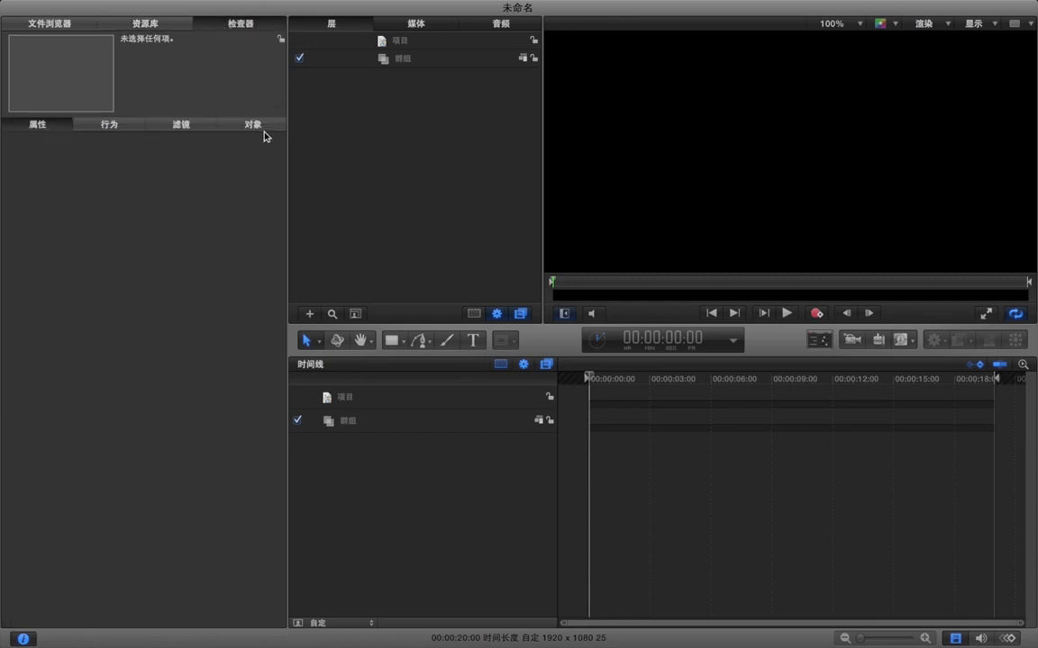
click(113, 127)
click(180, 124)
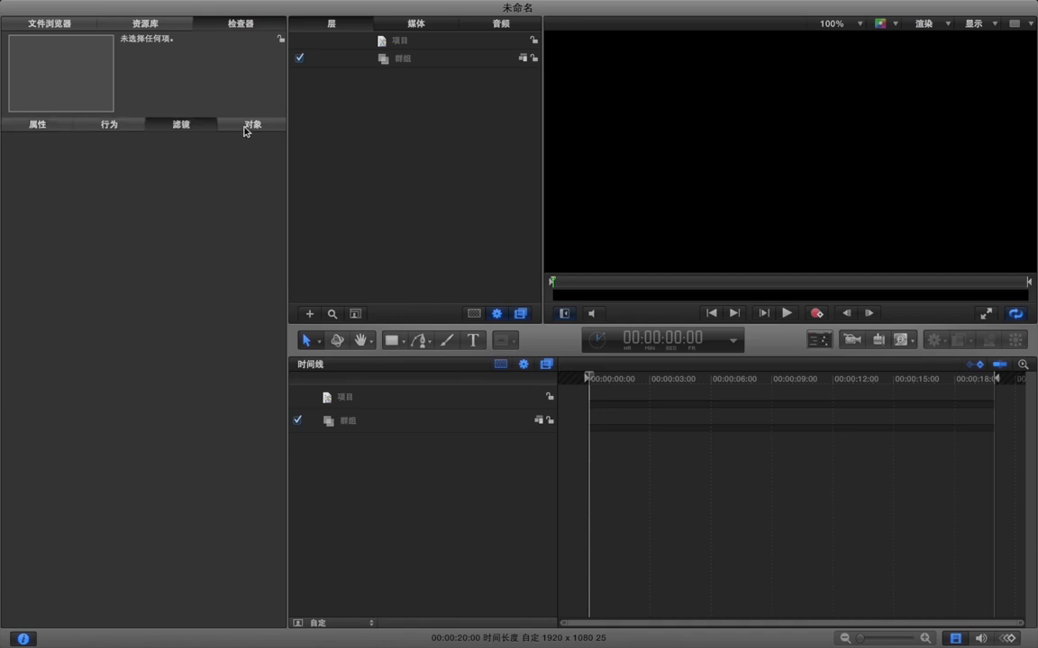
click(244, 131)
click(54, 128)
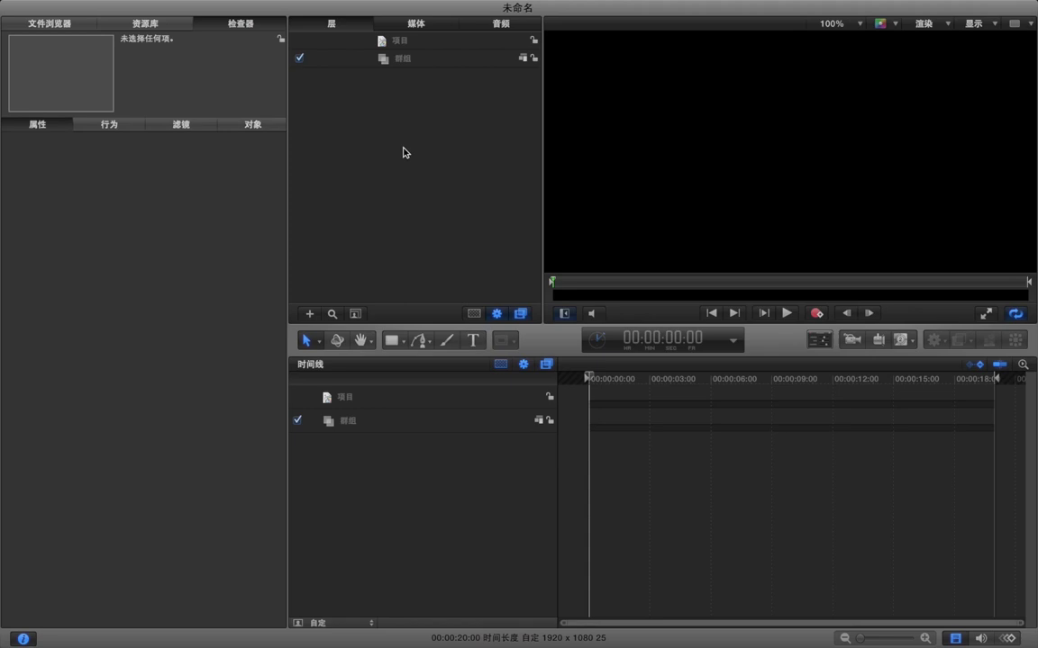
Select the project (项目) in the layers list and review its general properties and published parameters.
click(393, 42)
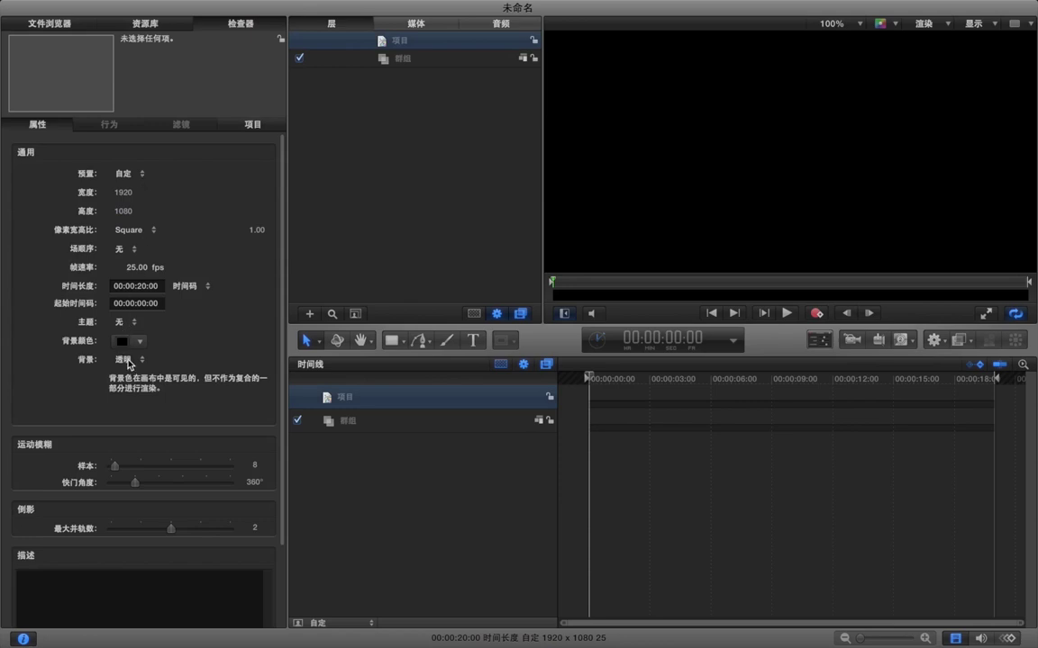
scroll(127, 363, down, 3)
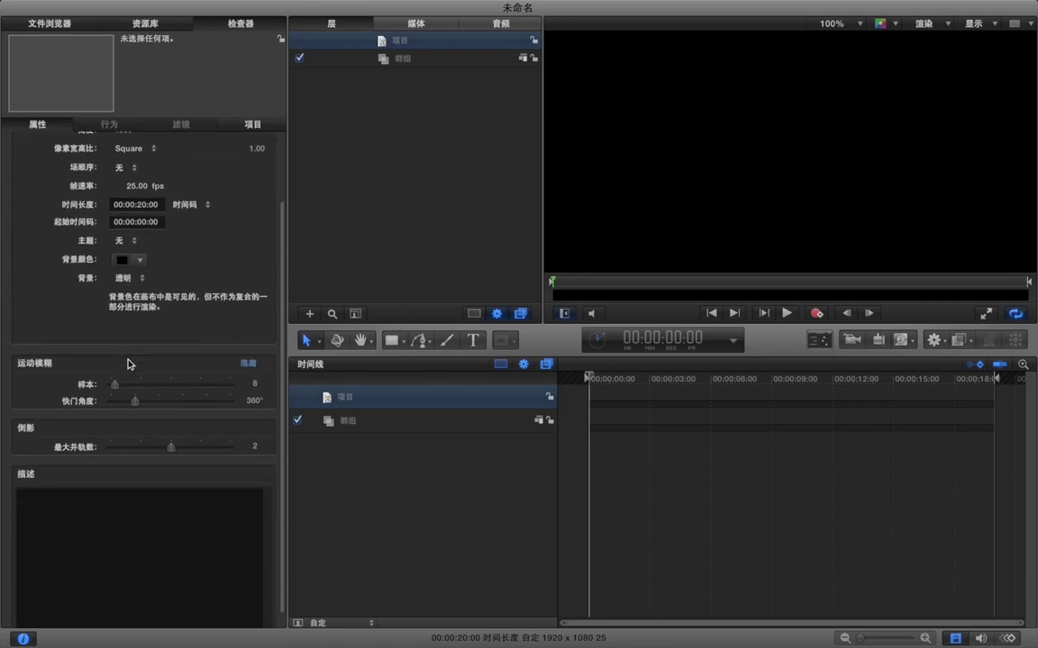
scroll(129, 358, up, 4)
click(245, 127)
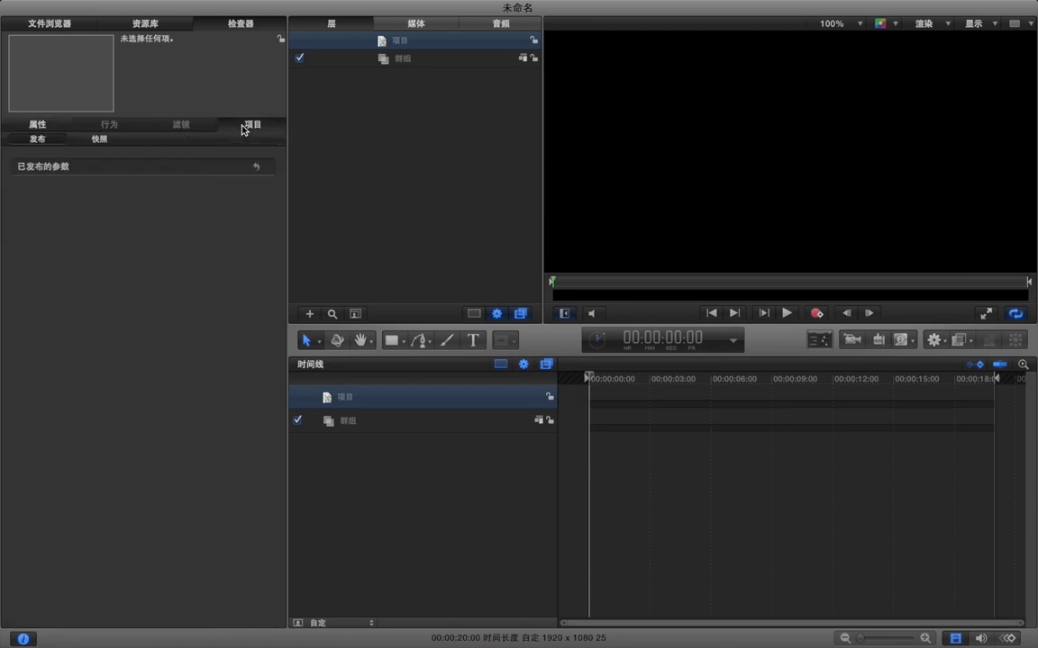
click(37, 123)
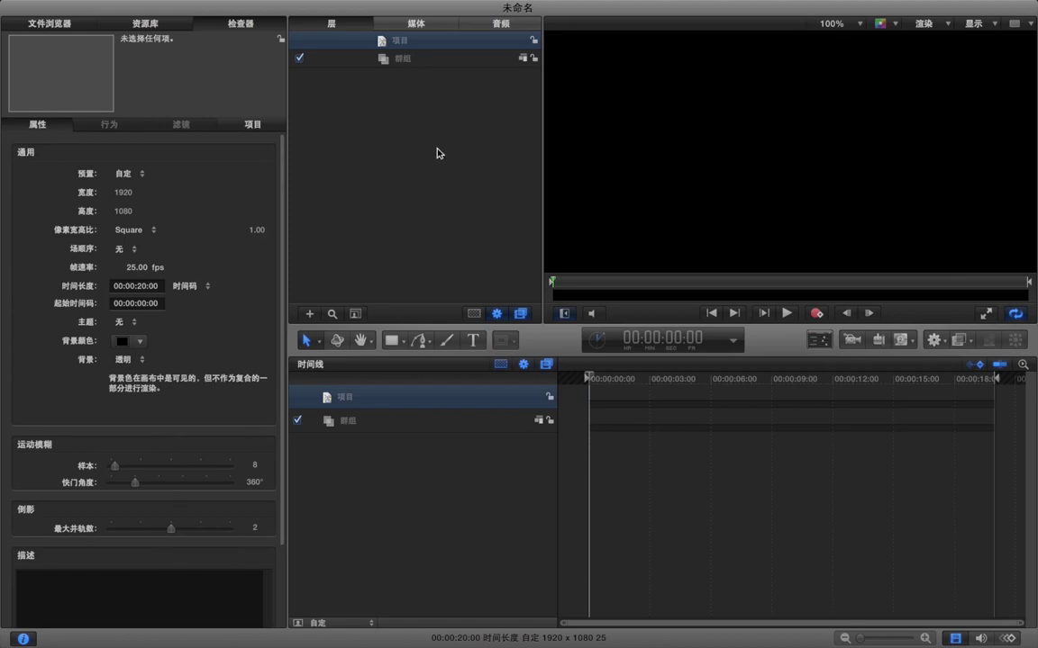
Draw a rectangle near the canvas centre, positioned at about X 53 px, Y 41 px, and show the canvas at 50%.
click(393, 343)
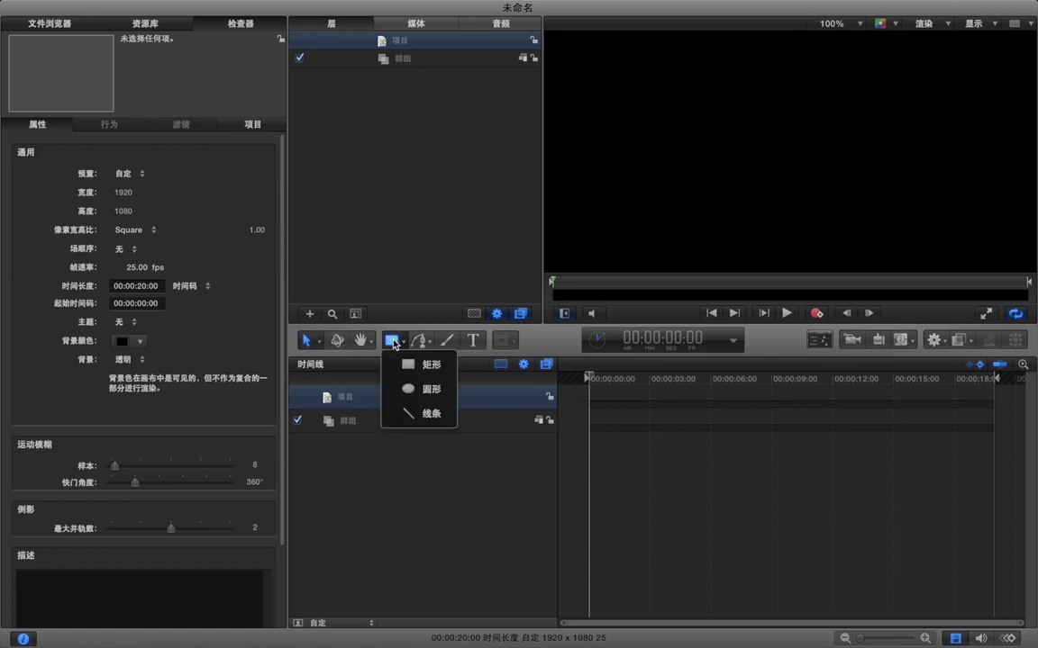
click(431, 365)
drag(726, 80, 894, 194)
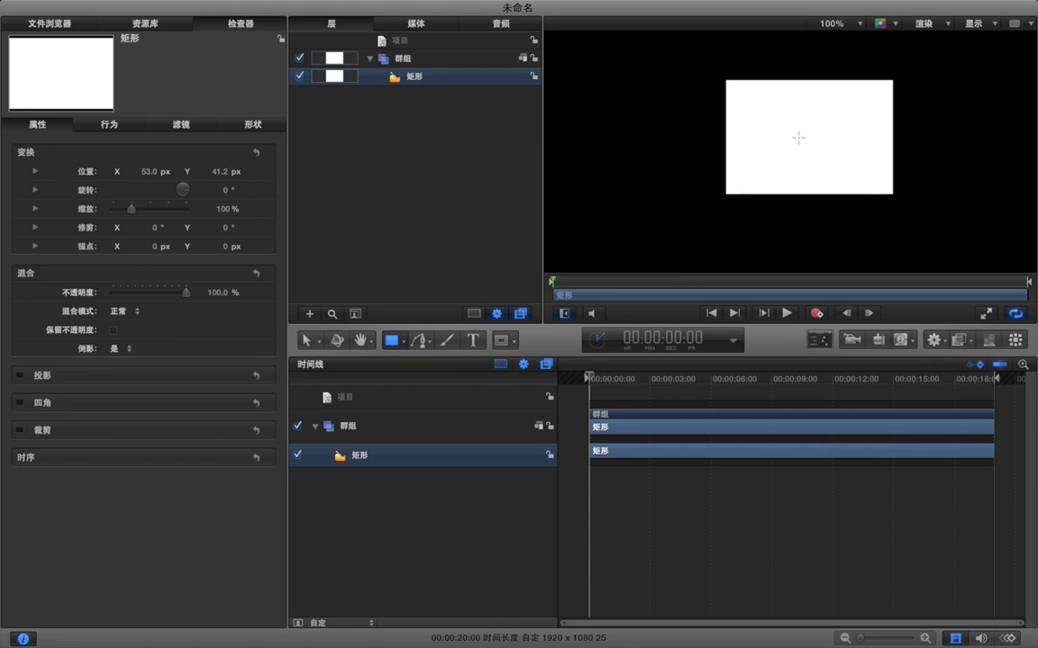
scroll(798, 137, down, 3)
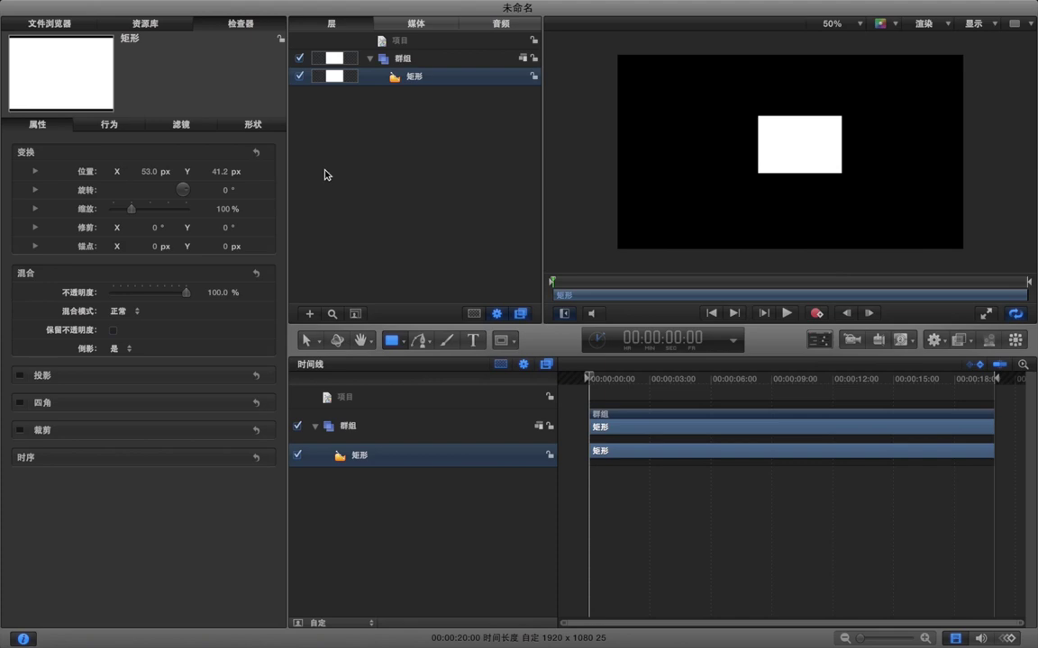
Apply the Randomize Shape behavior (随机化形状) from the shape behaviors to the rectangle layer.
click(109, 125)
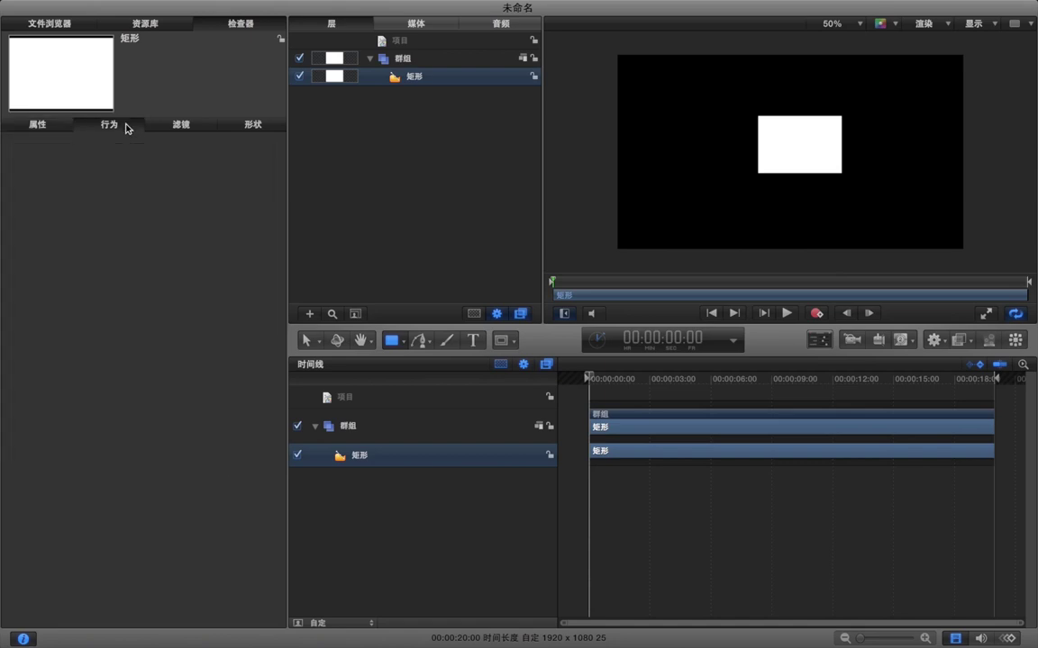
click(160, 30)
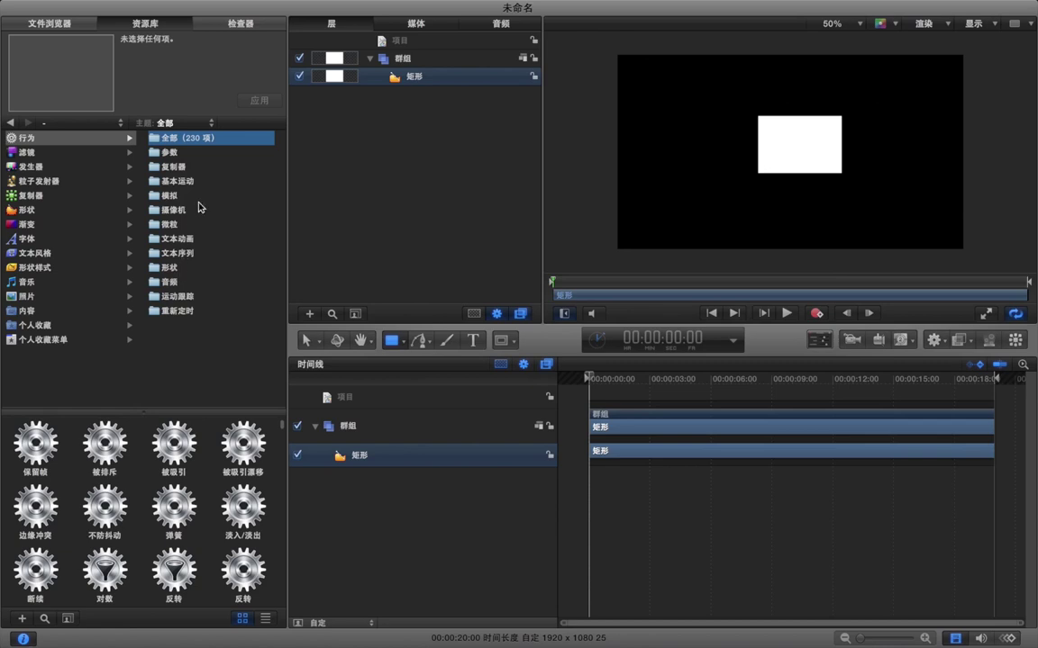
click(183, 268)
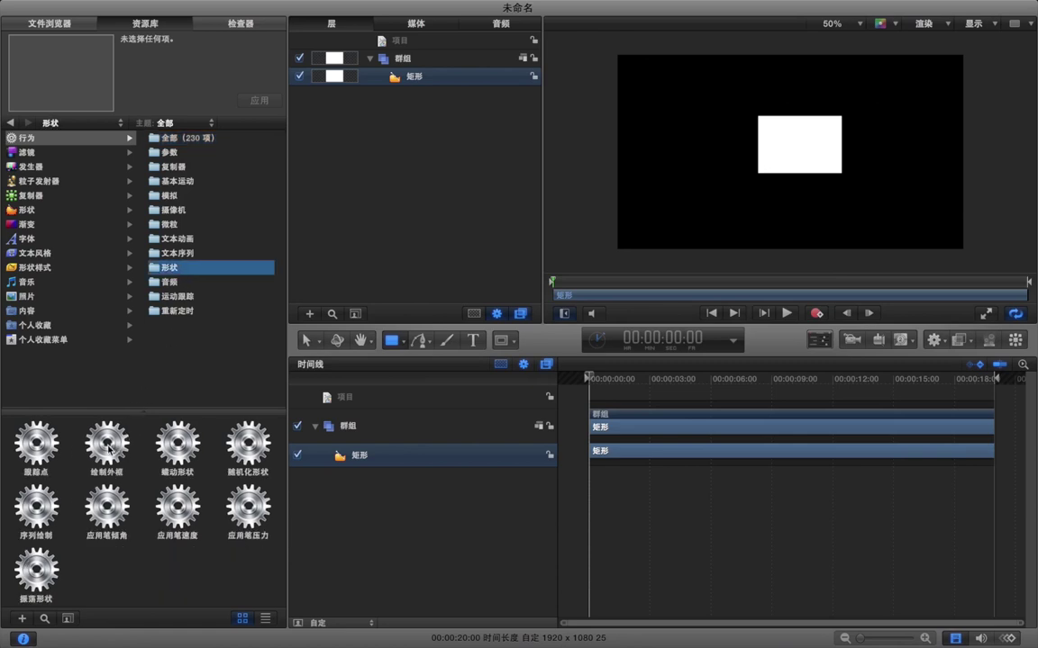
drag(245, 434, 413, 80)
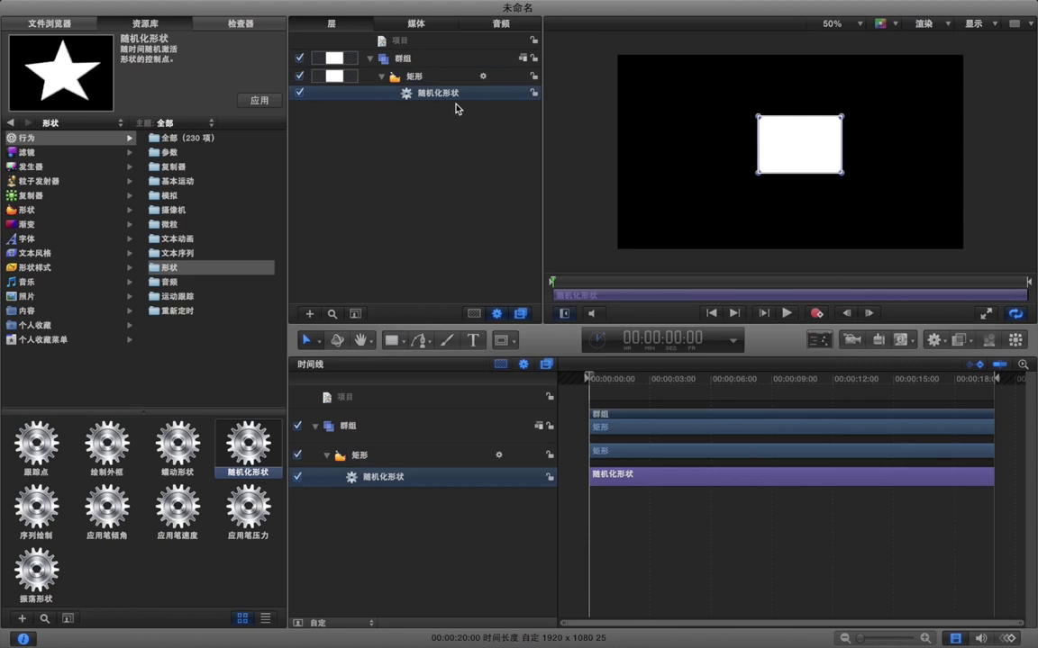
Set the Randomize Shape amount (数量) to 50 and move the playhead to 00:00:00:03 to preview the deformation.
click(257, 28)
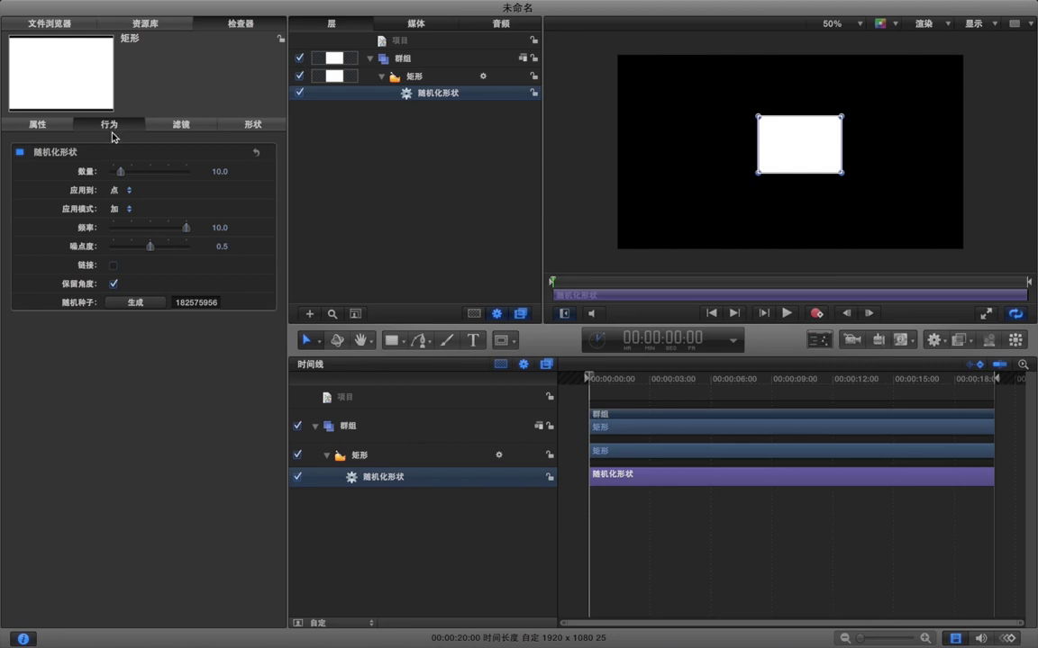
drag(121, 175, 151, 171)
drag(590, 378, 592, 410)
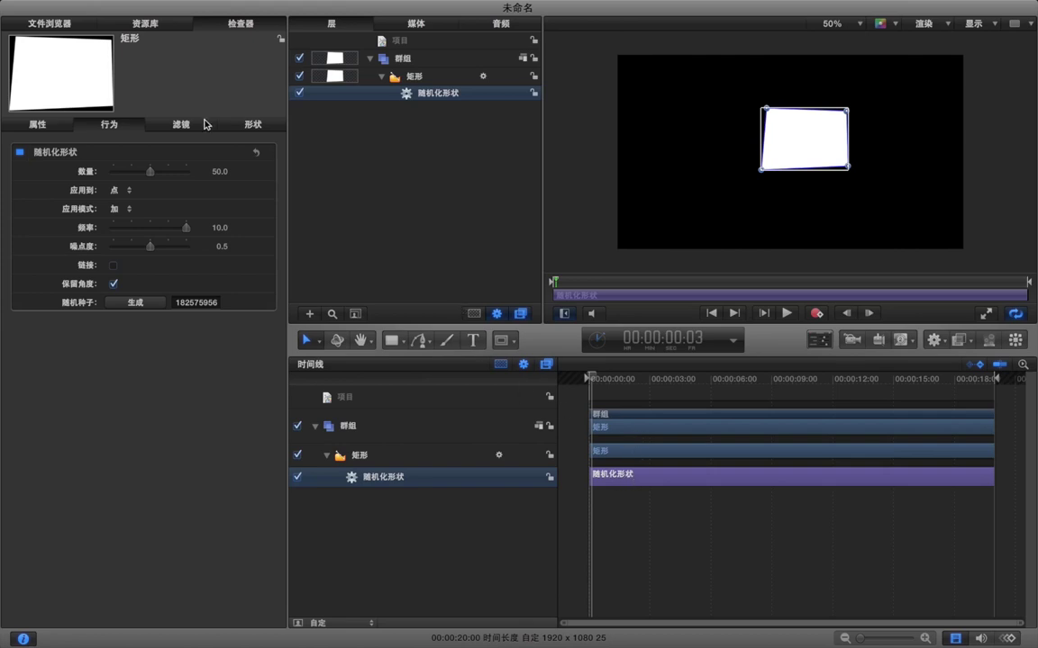
Apply the Crystallize filter (结晶化) from the stylize filters (风格化) to the rectangle layer.
click(183, 125)
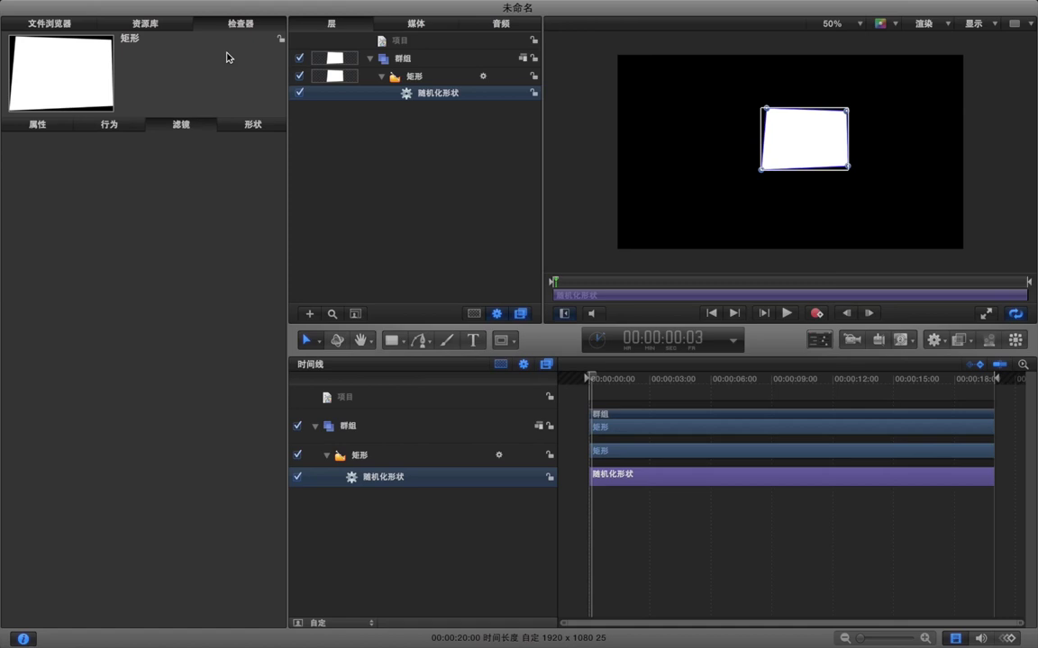
click(162, 27)
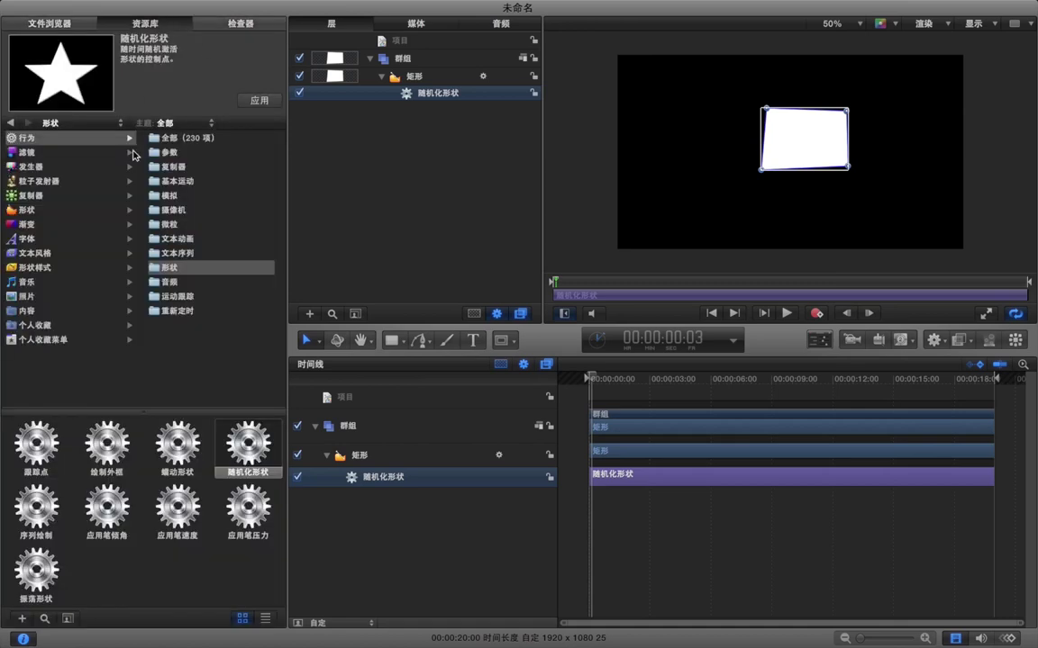
click(76, 155)
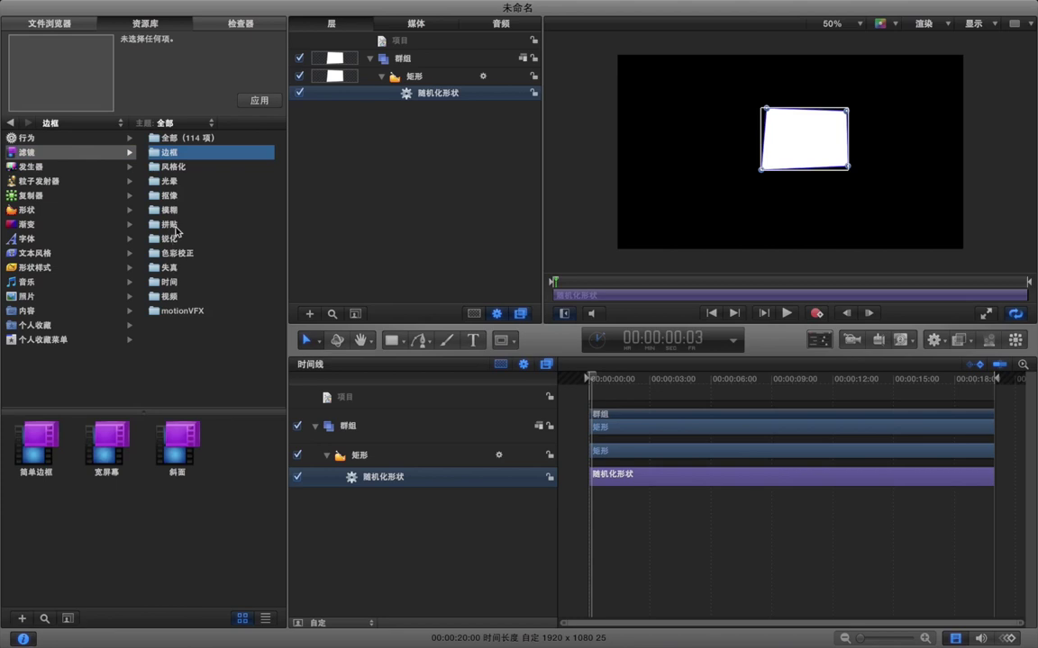
click(179, 170)
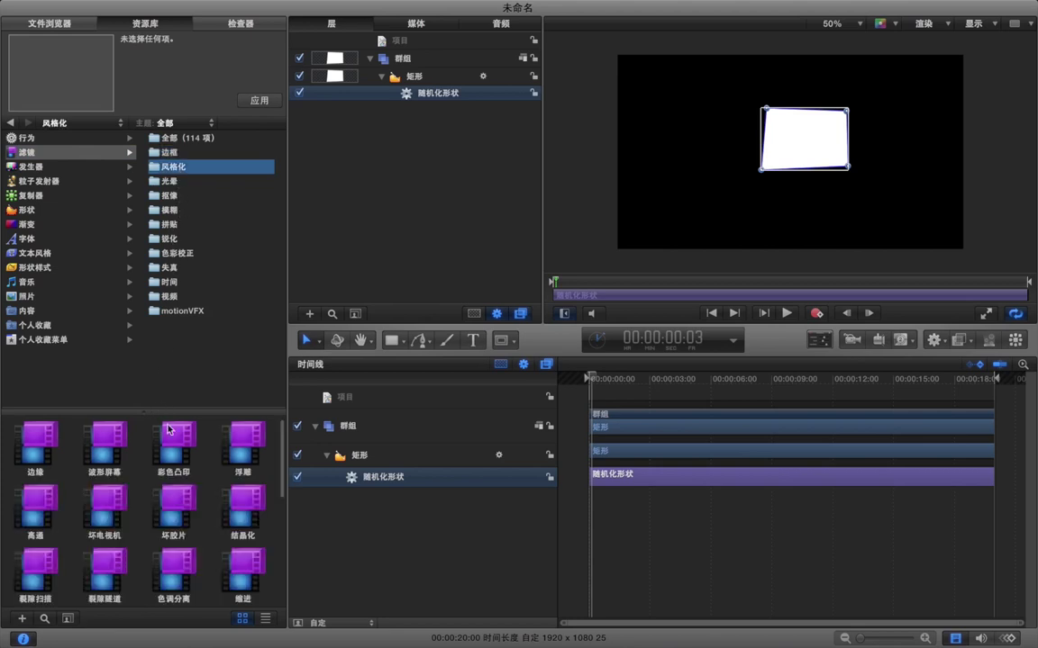
scroll(194, 525, down, 2)
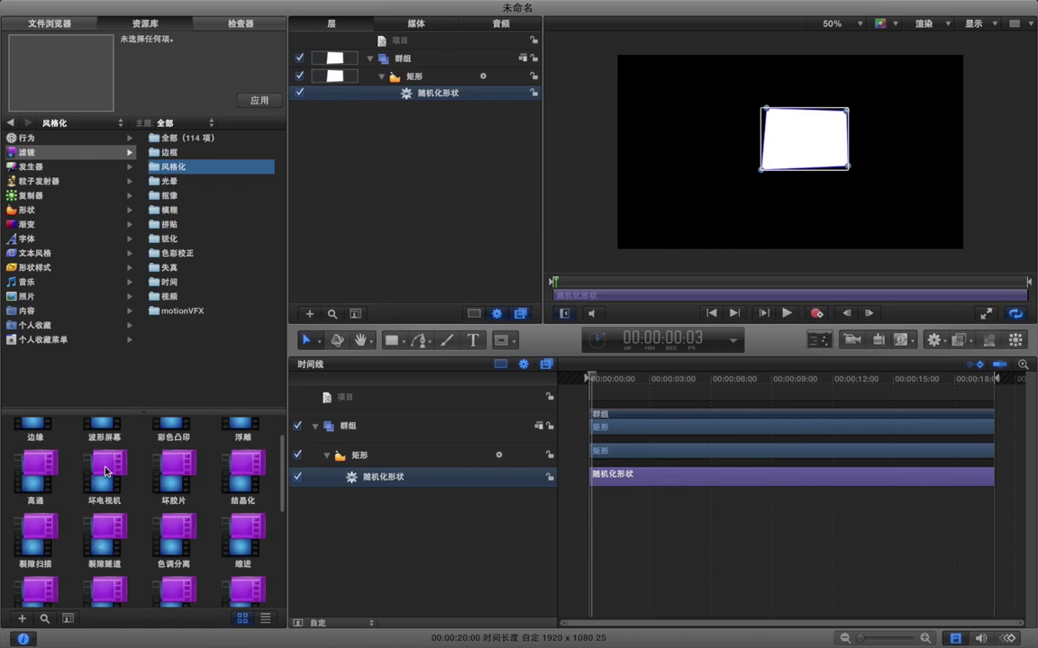
drag(208, 421, 413, 83)
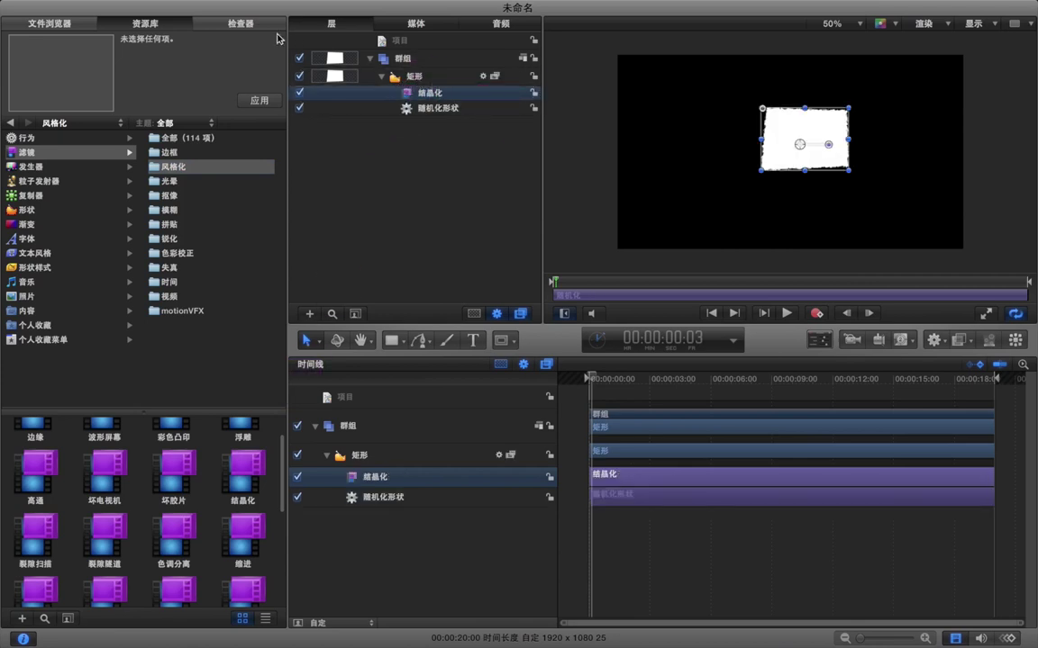
Set the Crystallize size (大小) to 32 and speed (速度) to 0.66, and move the playhead to 00:00:08:14 to preview the effect.
click(234, 24)
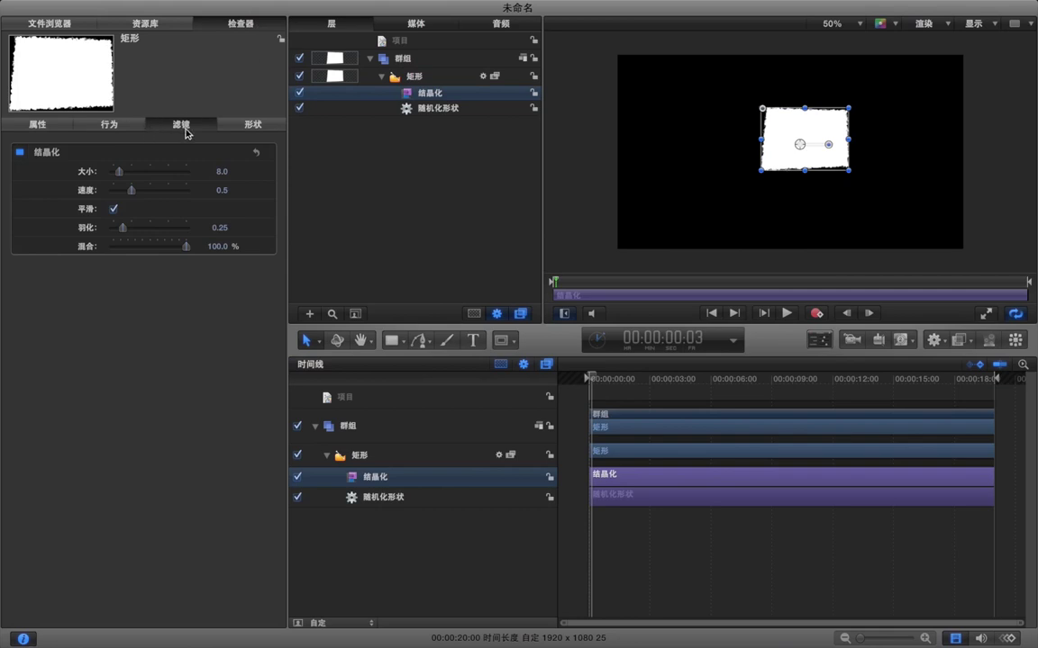
drag(119, 174, 137, 191)
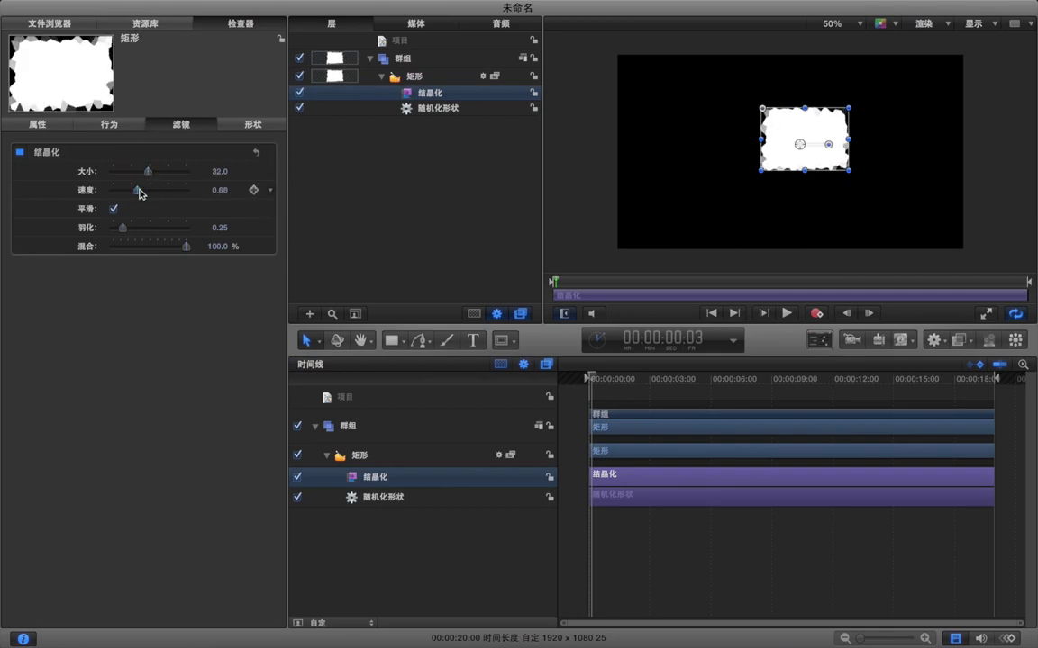
drag(604, 383, 763, 379)
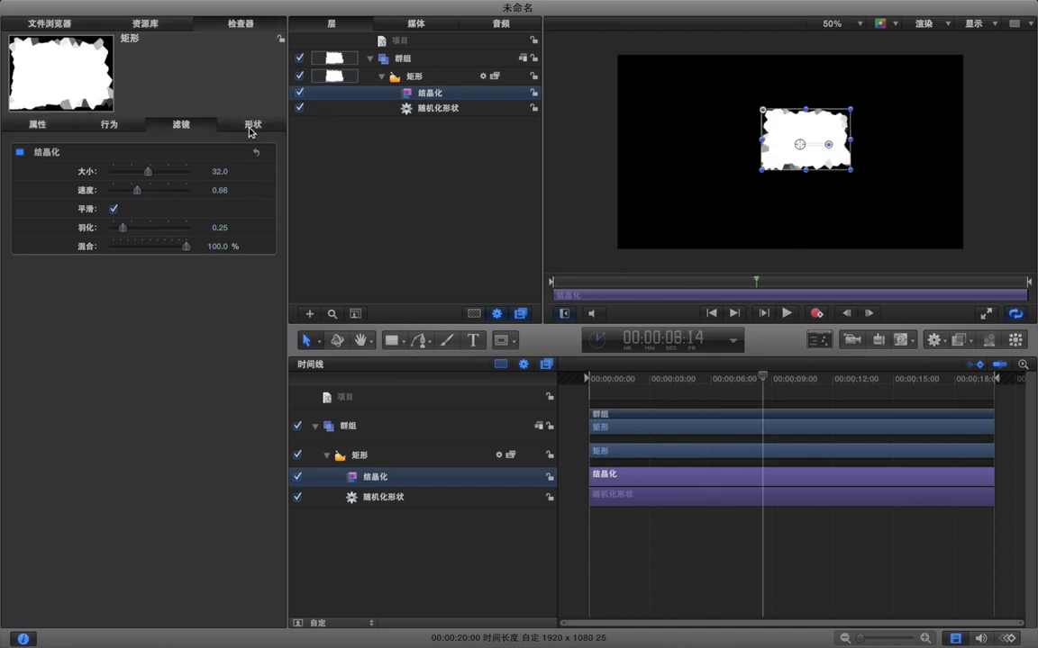
Clear the selection, and compare the properties of the project (项目), the group (群组) and the rectangle (矩形).
key(super+shift+a)
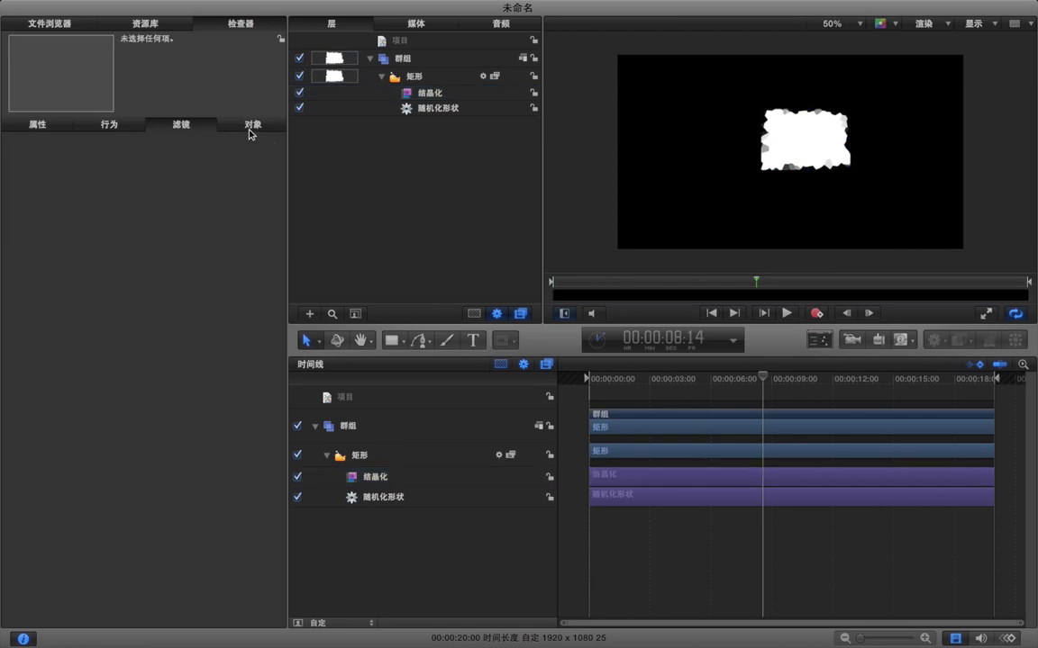
click(402, 45)
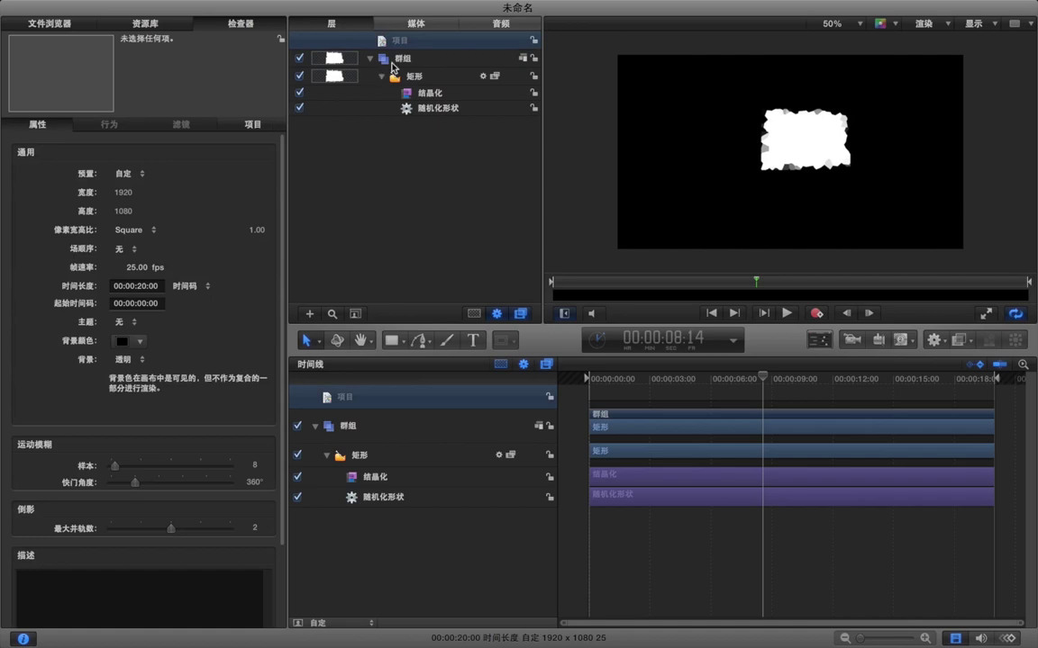
click(358, 58)
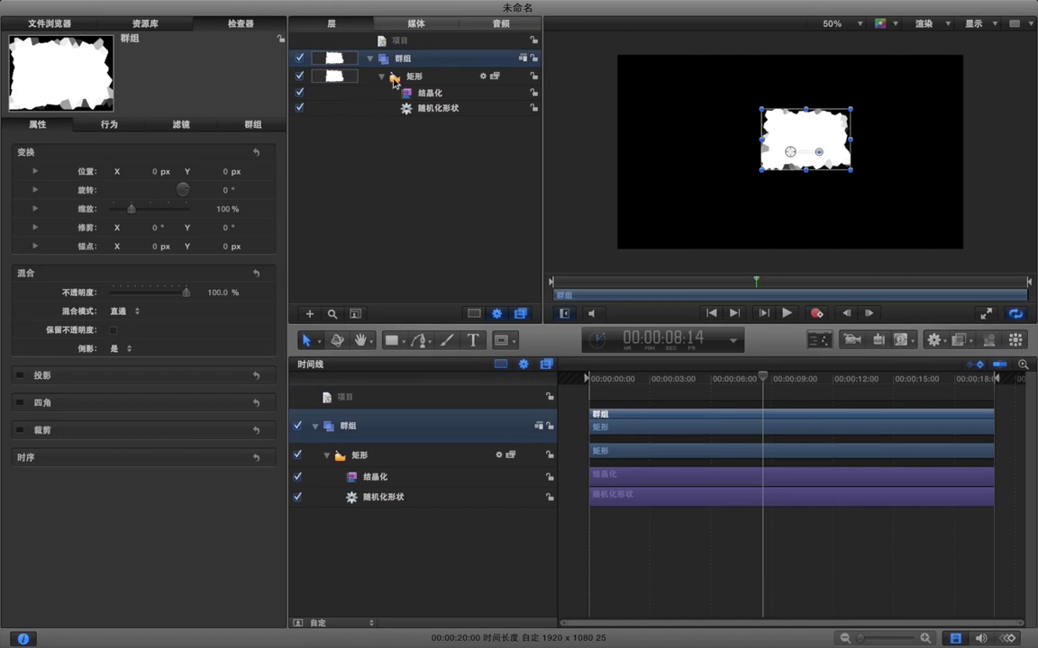
click(415, 77)
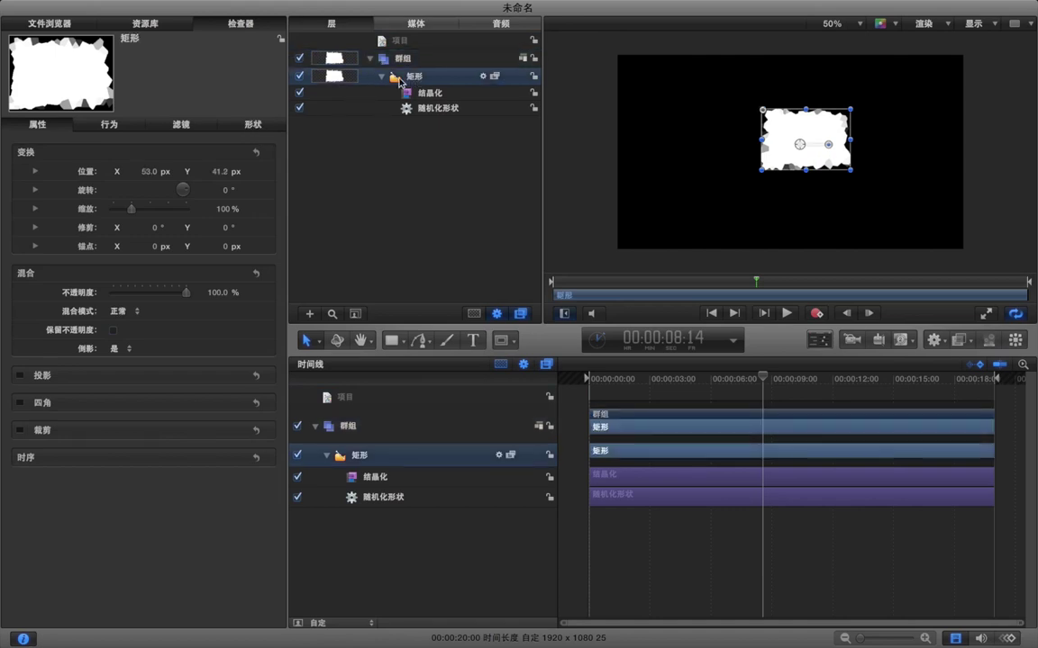
Examine the rectangle's shape style presets, geometry shape types (形状类型) and control point coordinates, leaving its settings as they are.
click(253, 128)
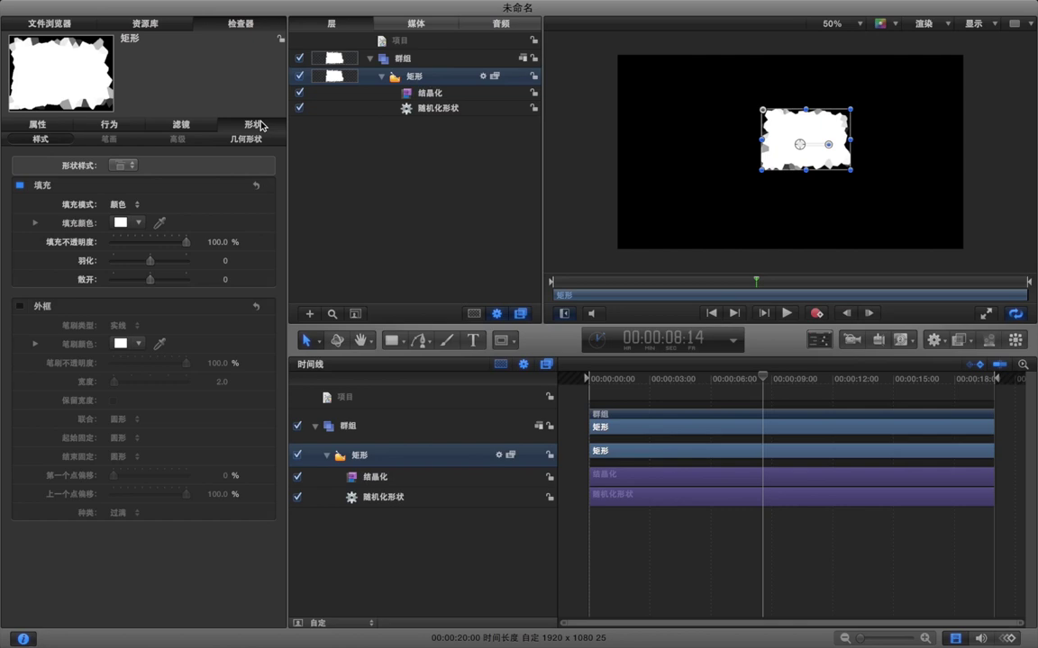
click(122, 166)
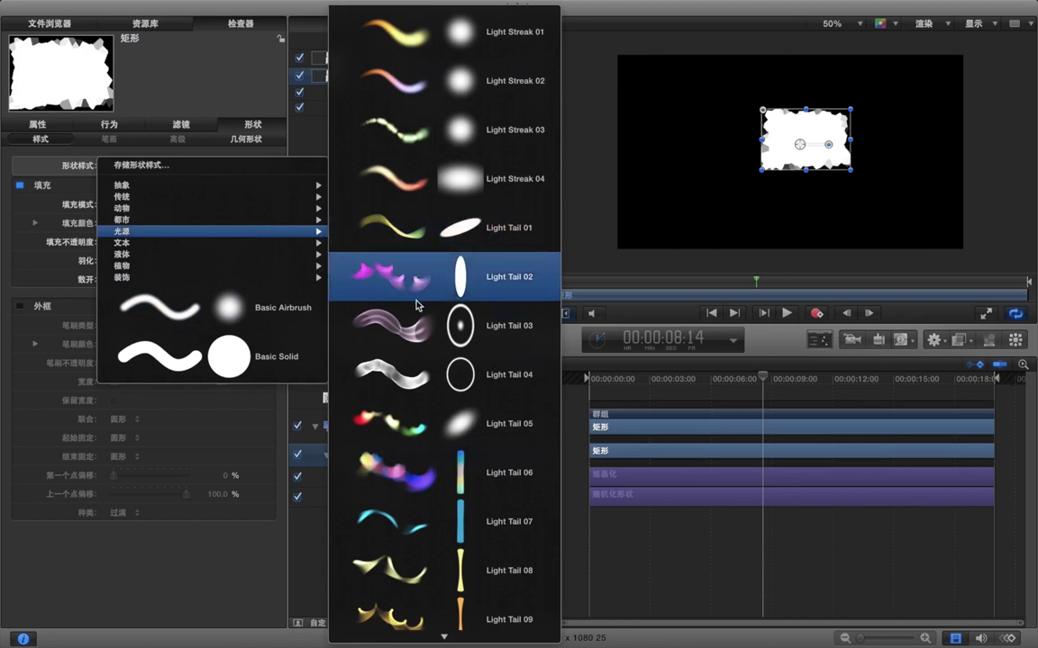
click(47, 180)
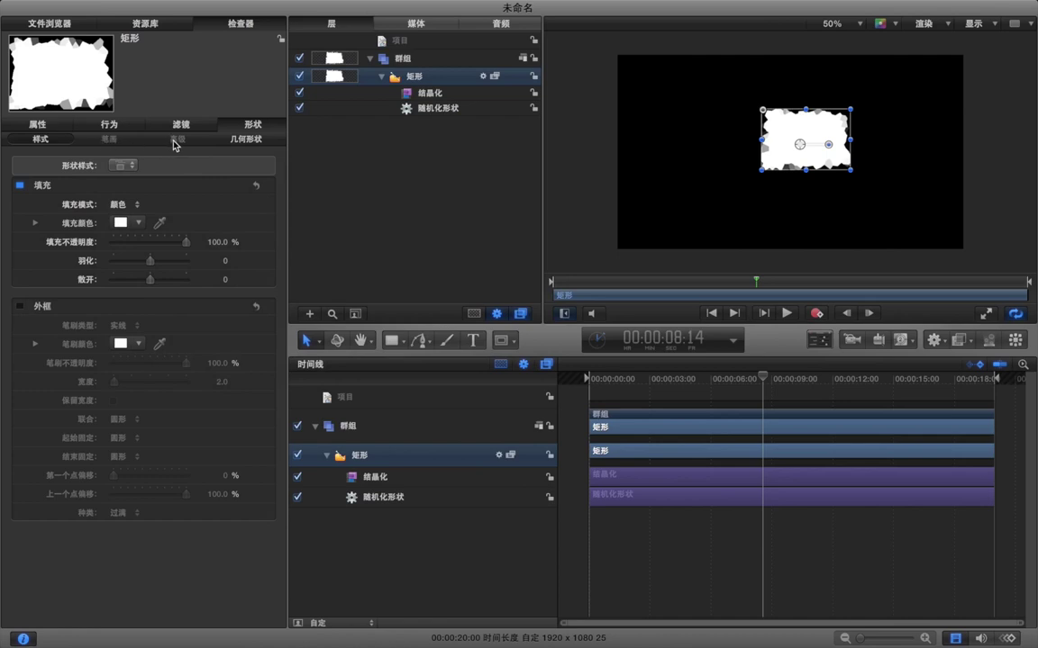
click(236, 143)
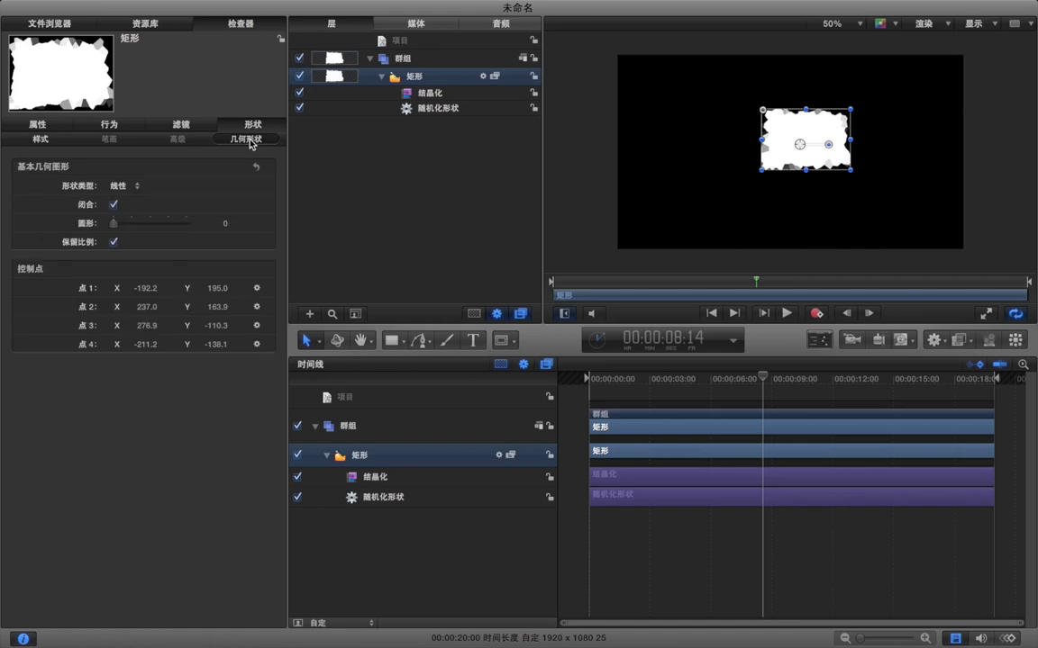
click(122, 187)
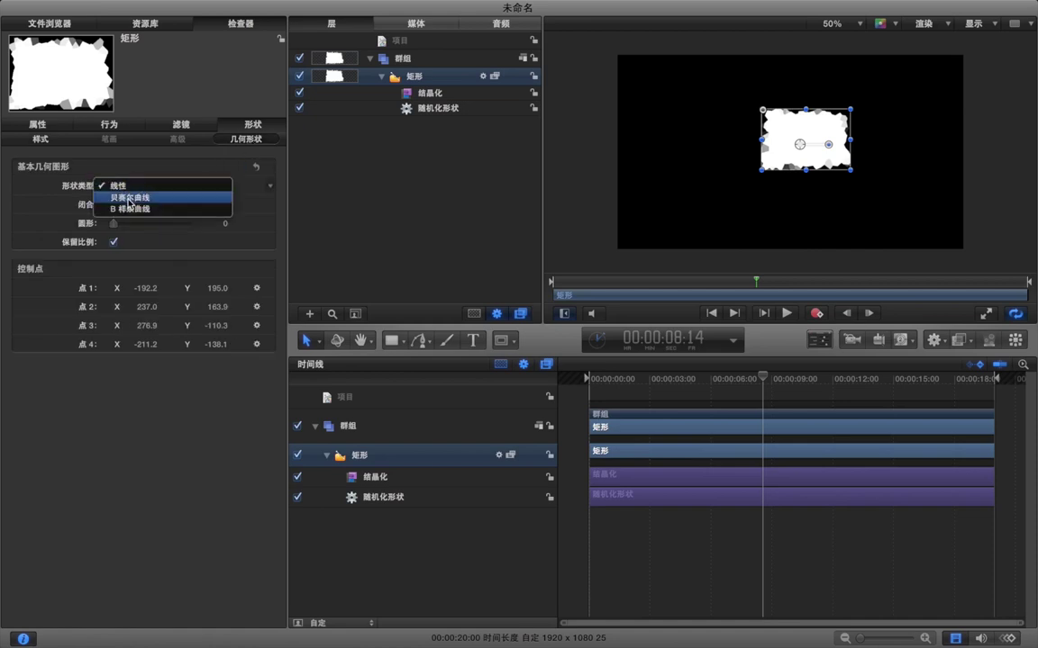
click(96, 173)
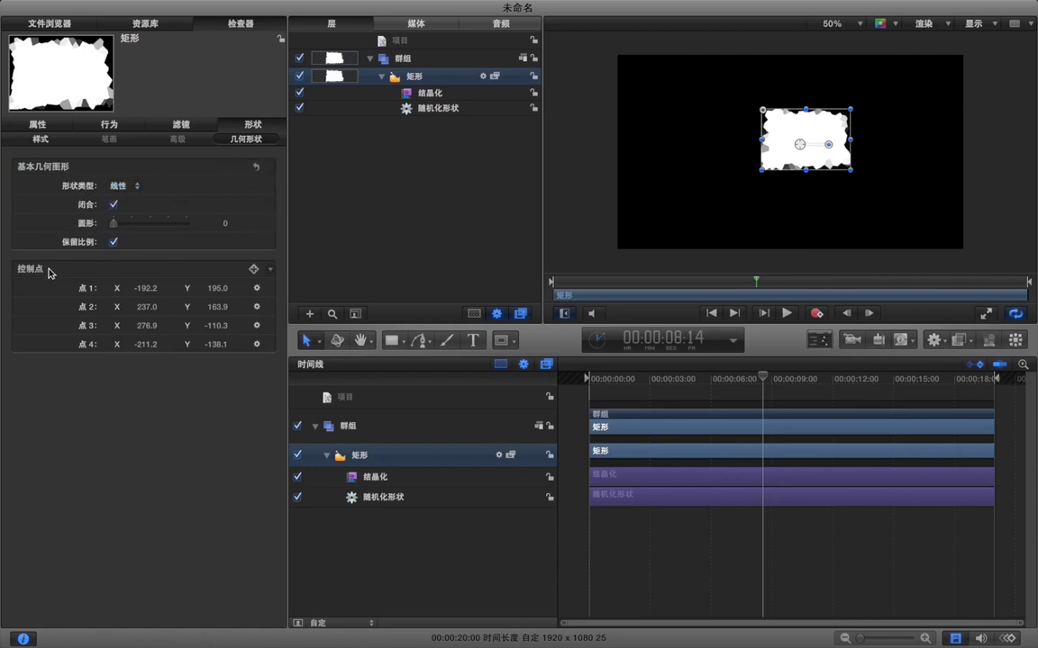
click(223, 291)
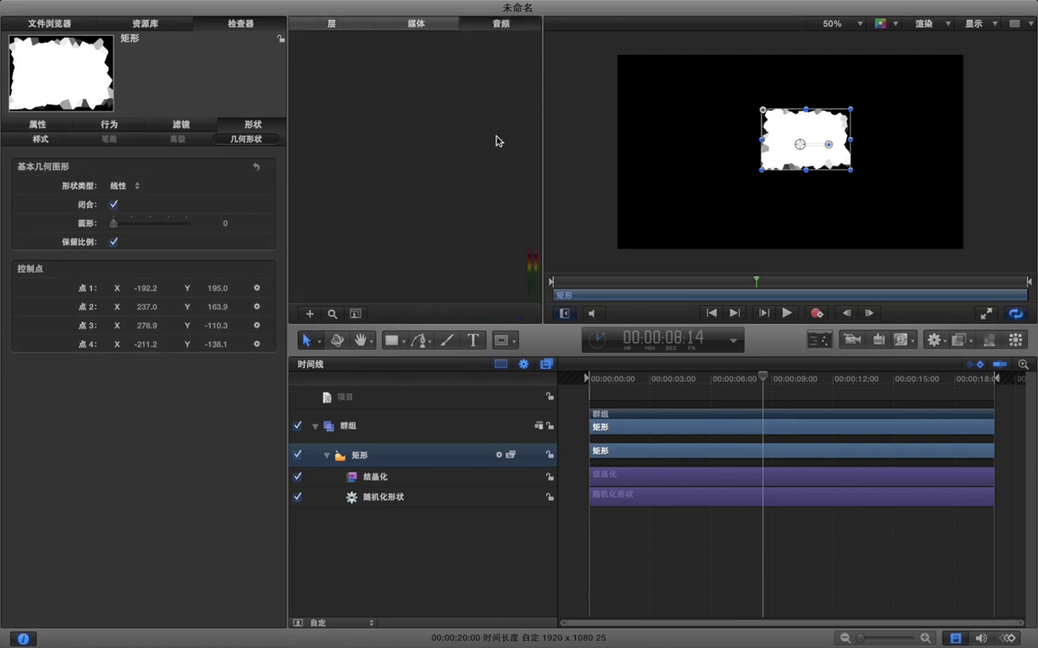
Check the project's media list, and add an empty group inside the existing group (群组) in the layers list.
click(438, 24)
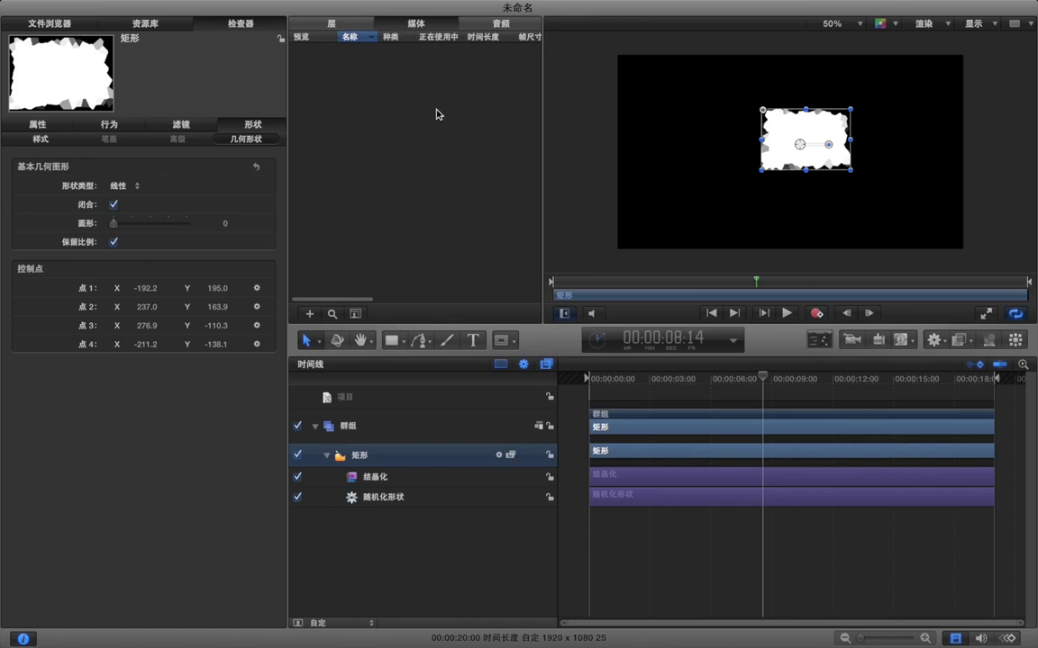
click(307, 24)
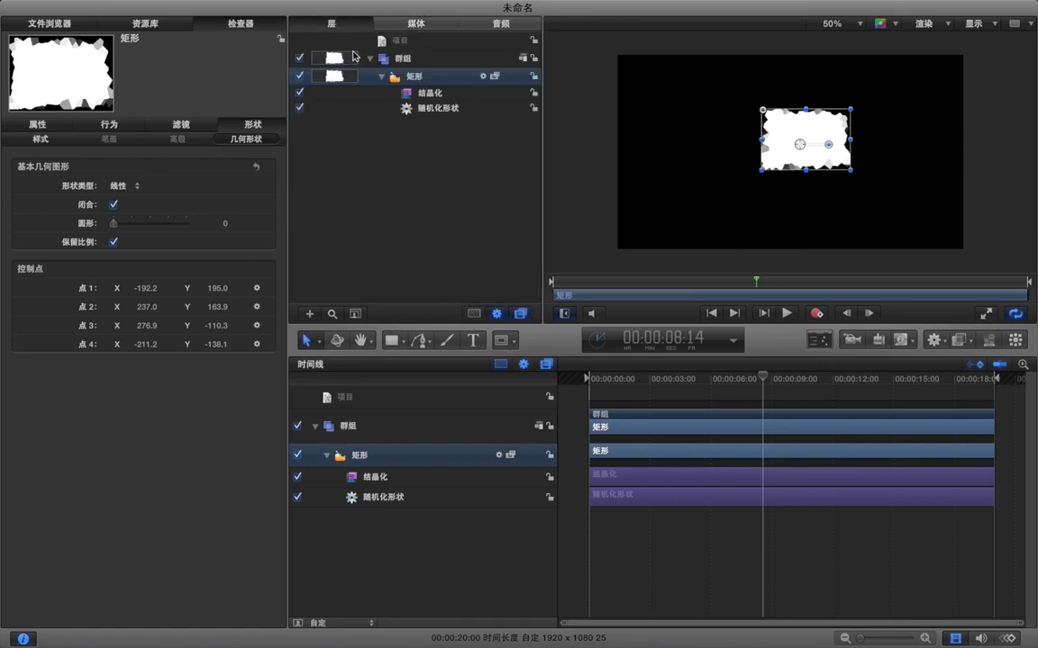
key(super+shift+n)
click(764, 209)
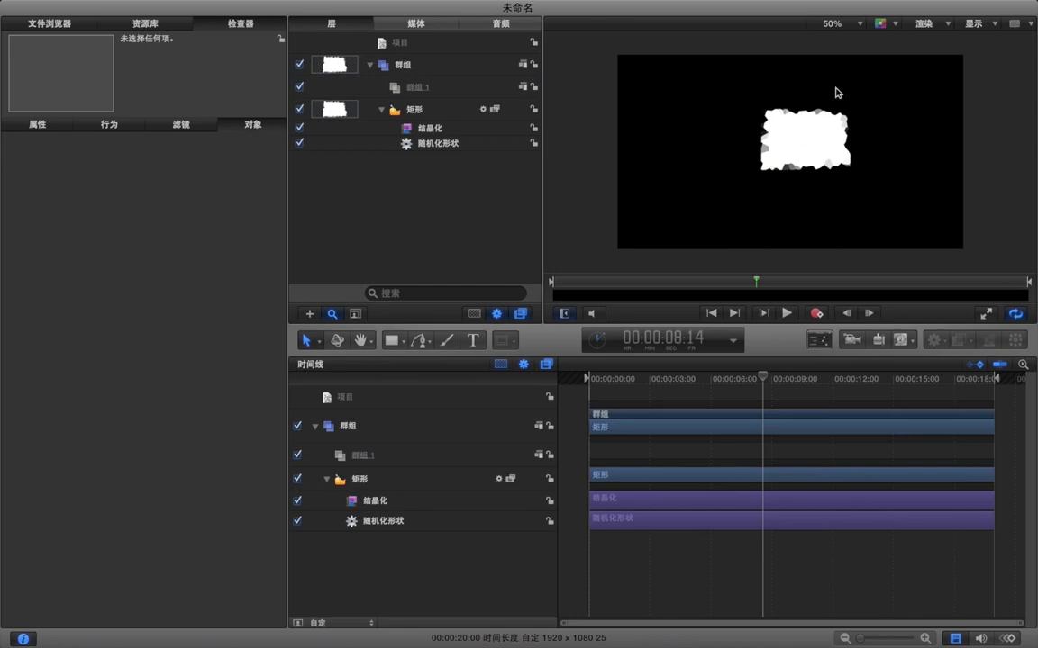
Set the canvas zoom to Fit (适合) and review the channel and render options, keeping the channel display on Color (颜色).
click(856, 25)
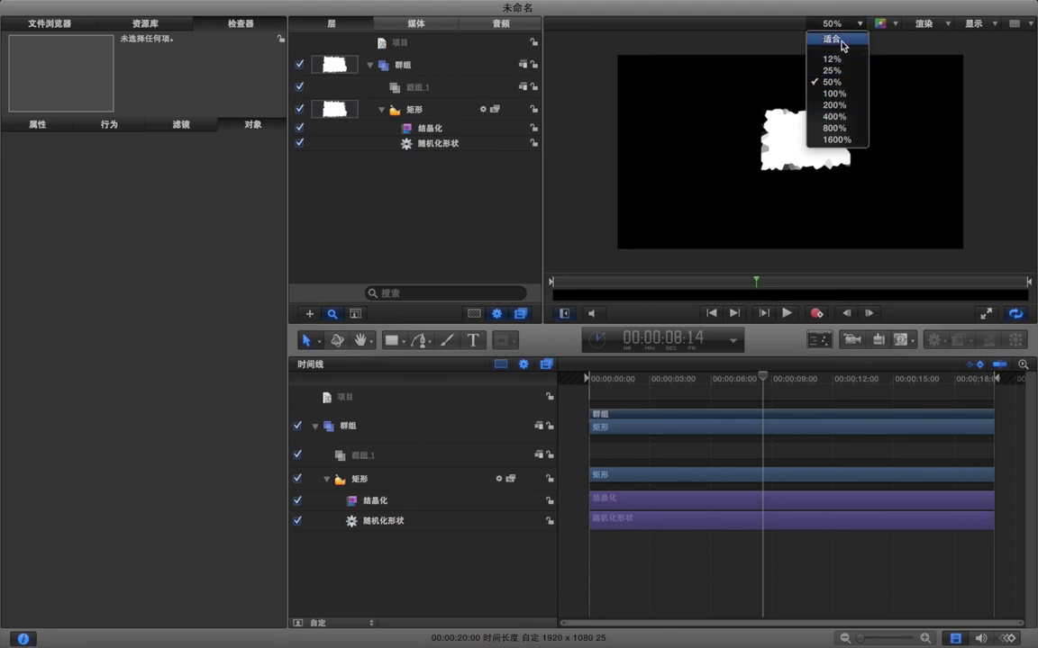
click(833, 39)
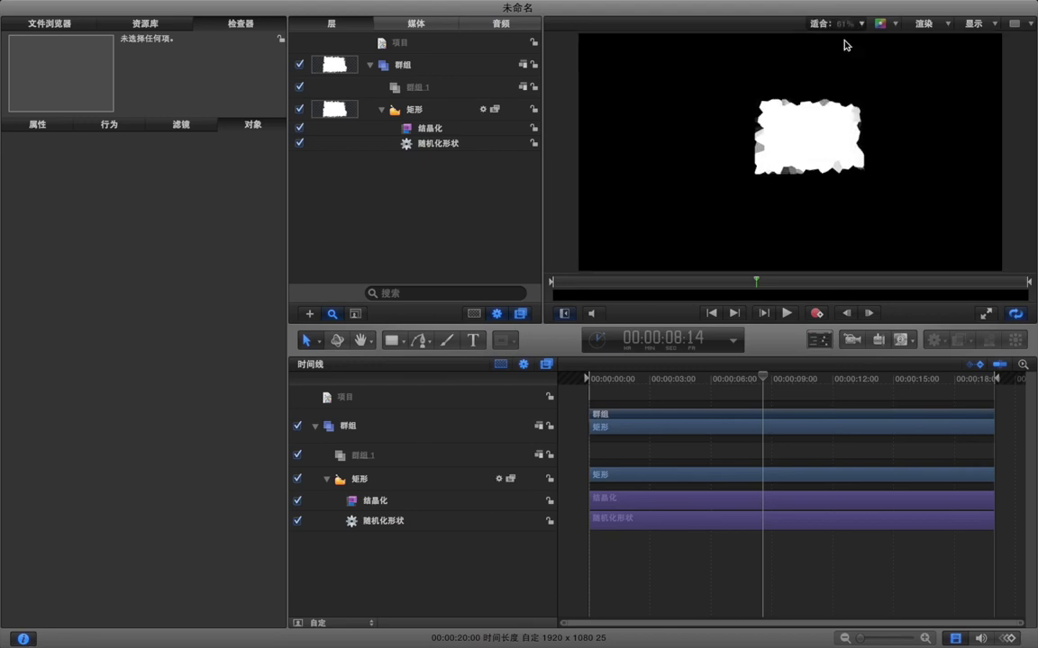
click(895, 25)
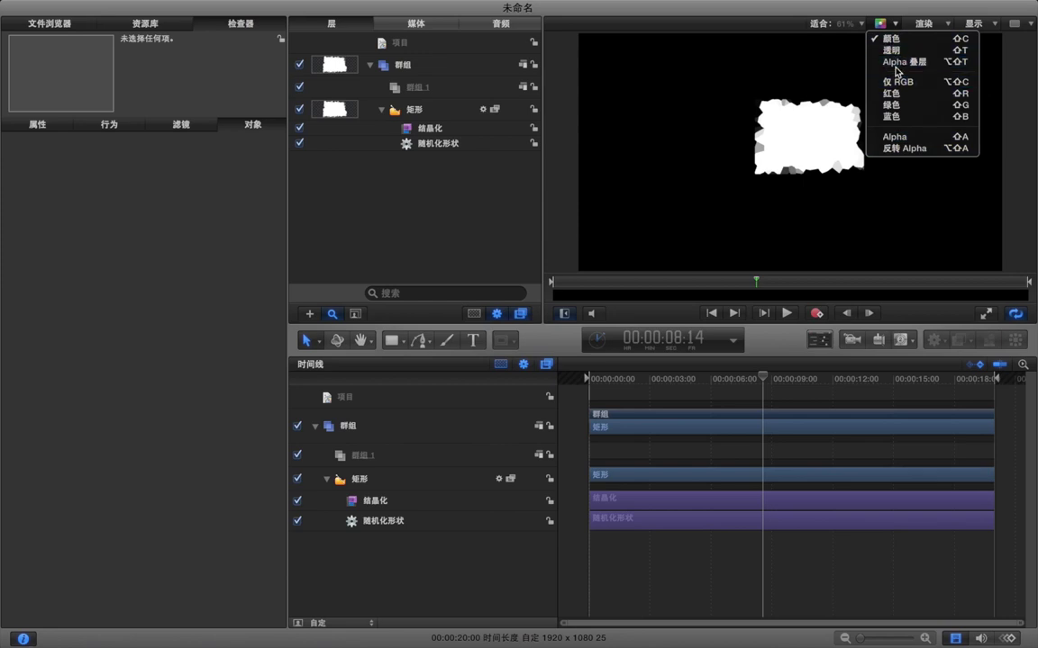
click(887, 21)
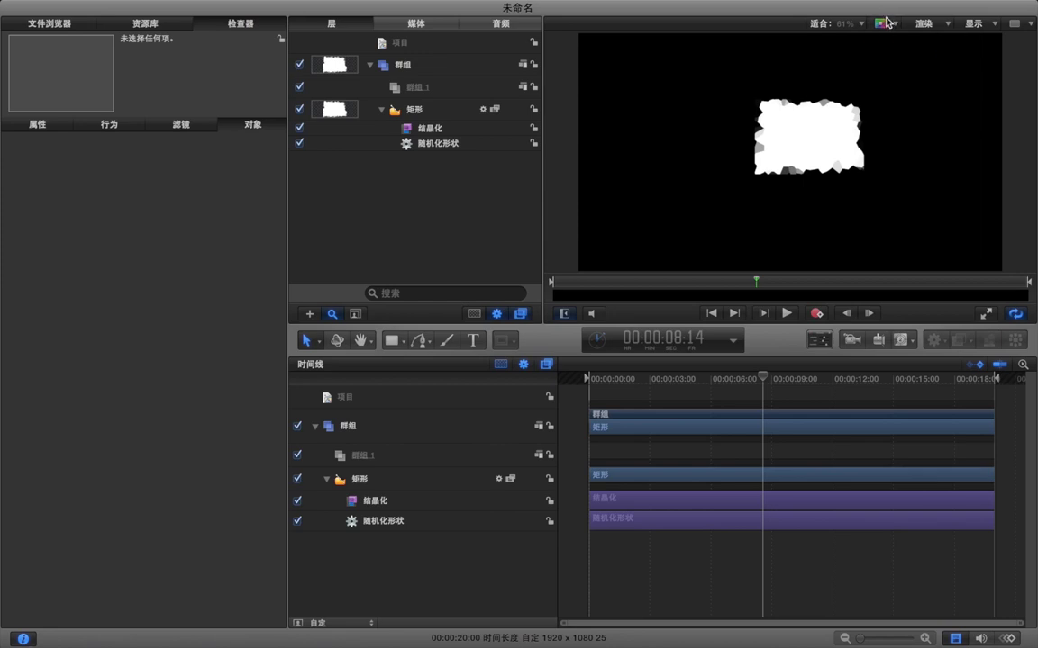
click(888, 24)
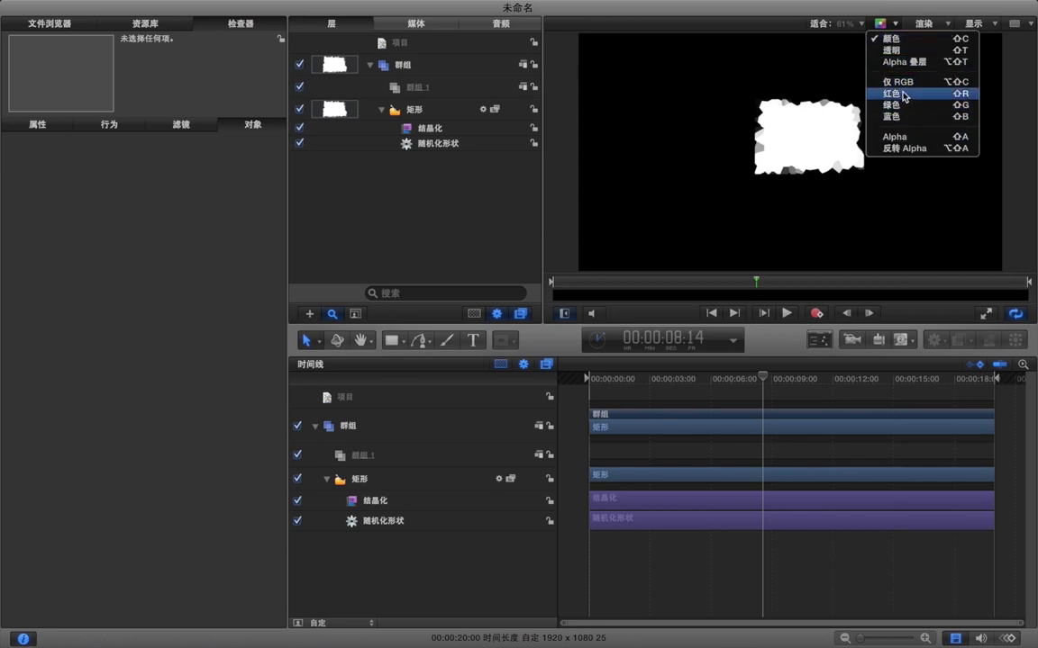
click(910, 40)
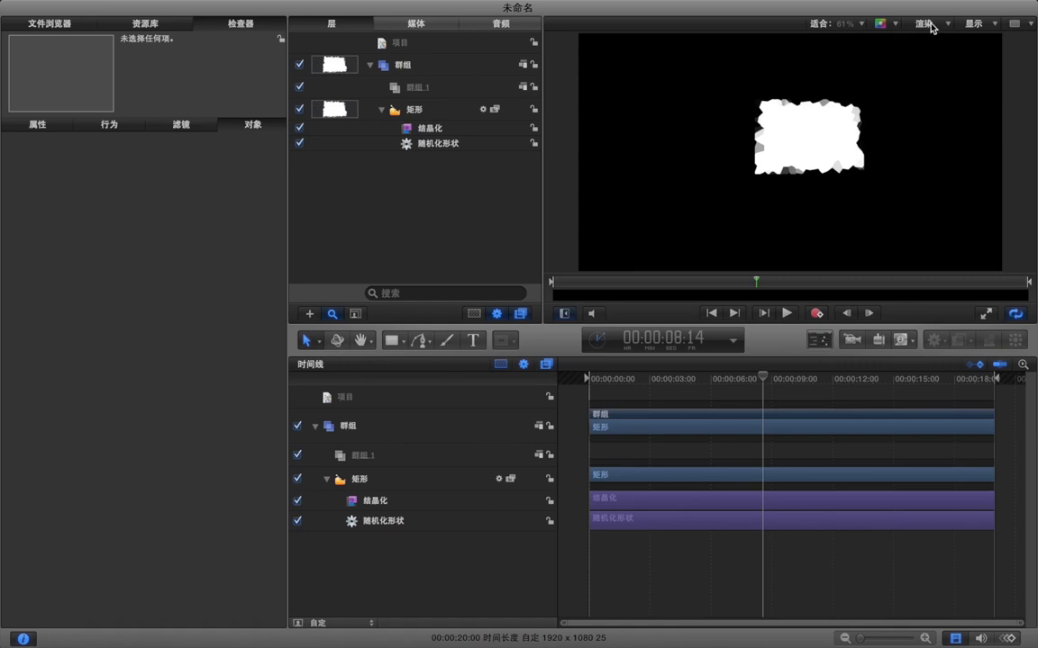
click(928, 24)
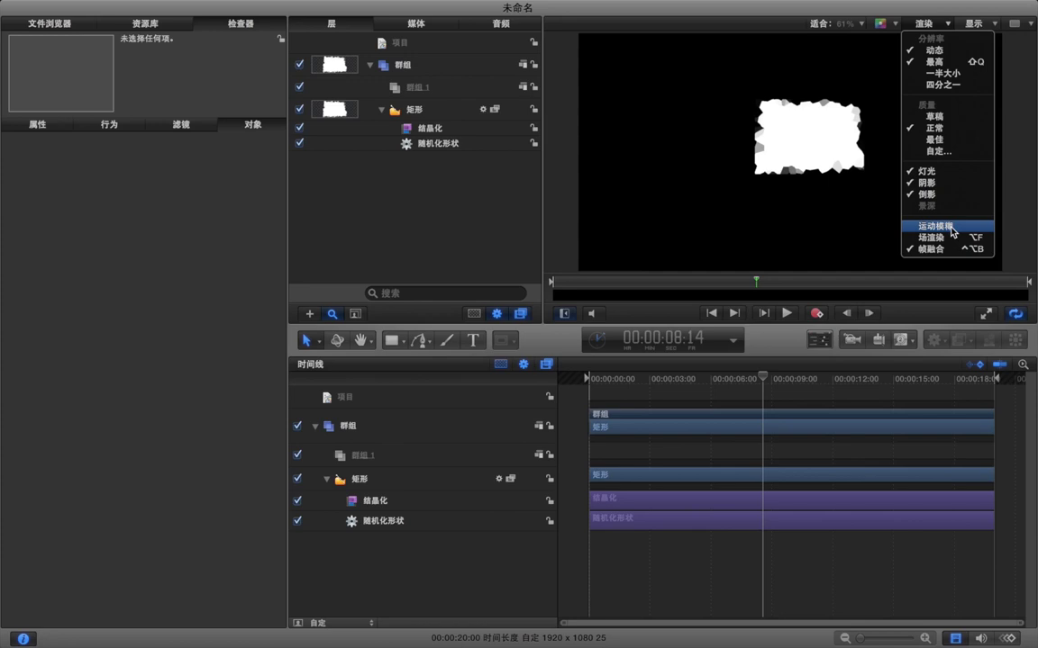
click(991, 13)
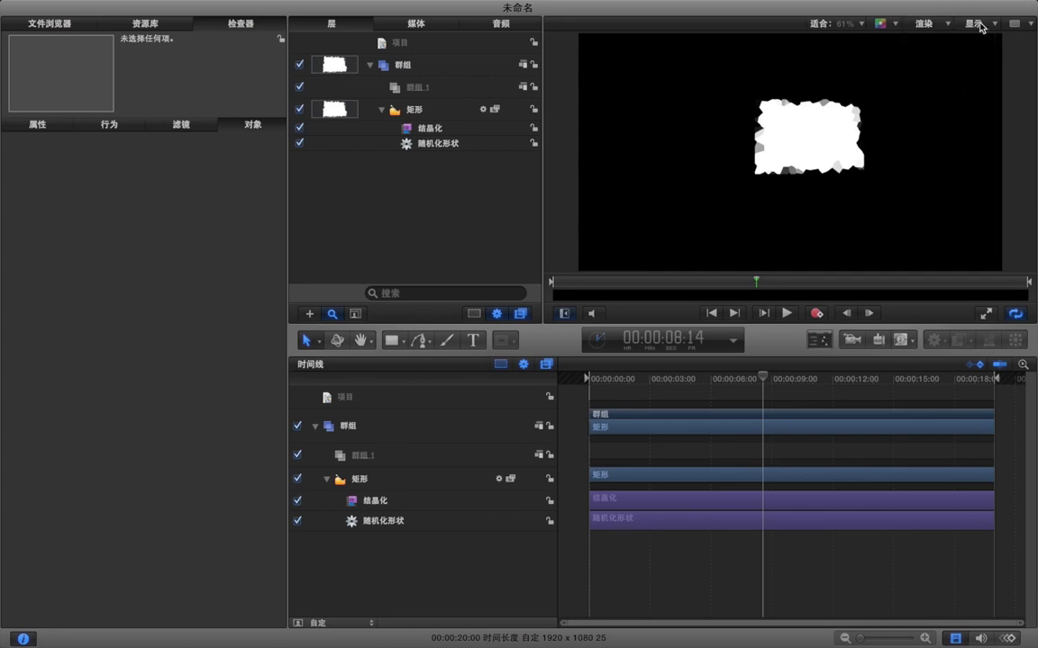
Show the canvas rulers (标尺), and place a vertical guide at about X -350 and a horizontal guide just above the rectangle.
click(980, 27)
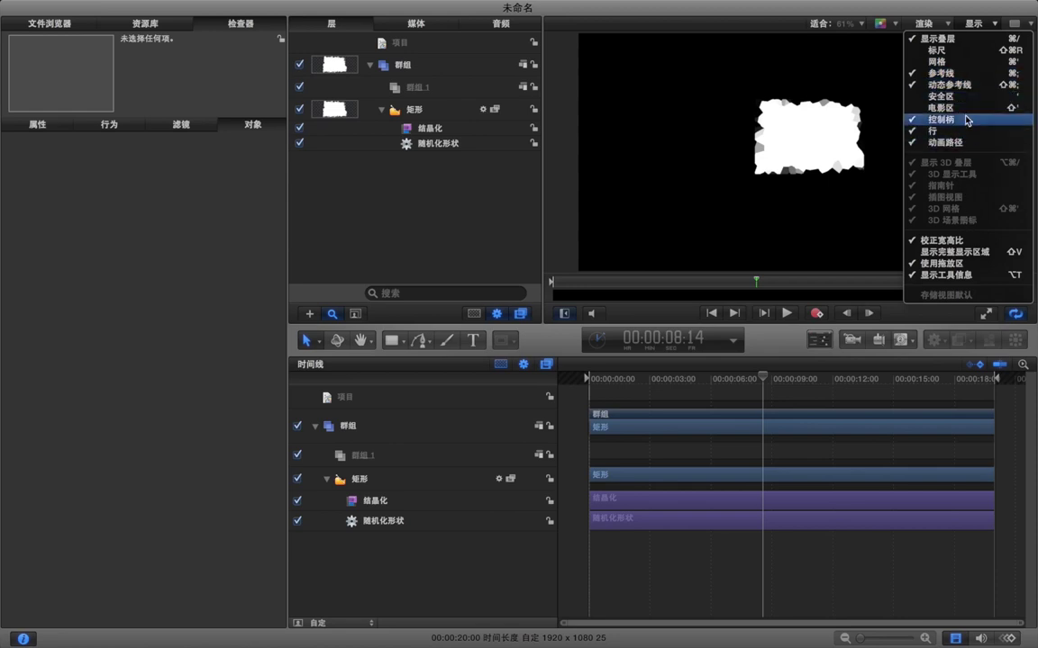
click(965, 50)
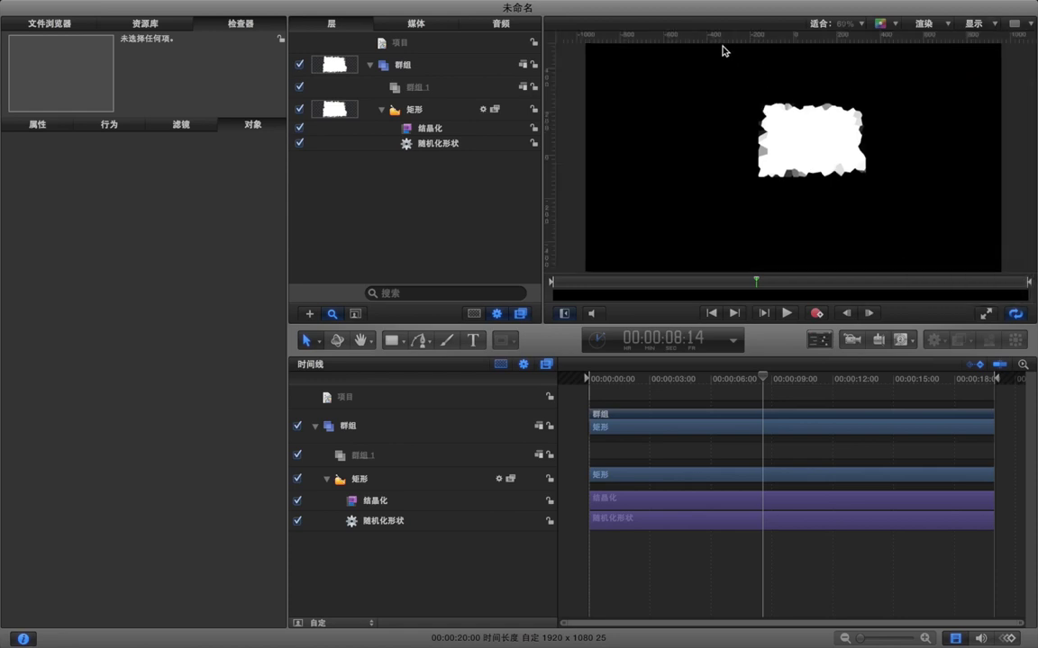
drag(548, 85, 718, 92)
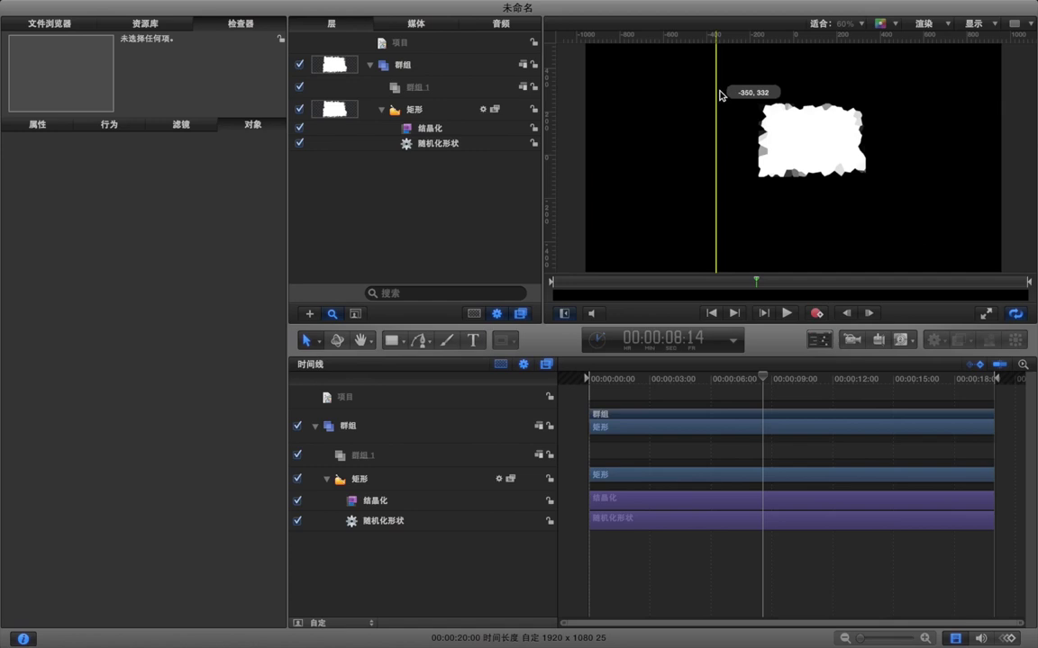
drag(681, 34, 755, 94)
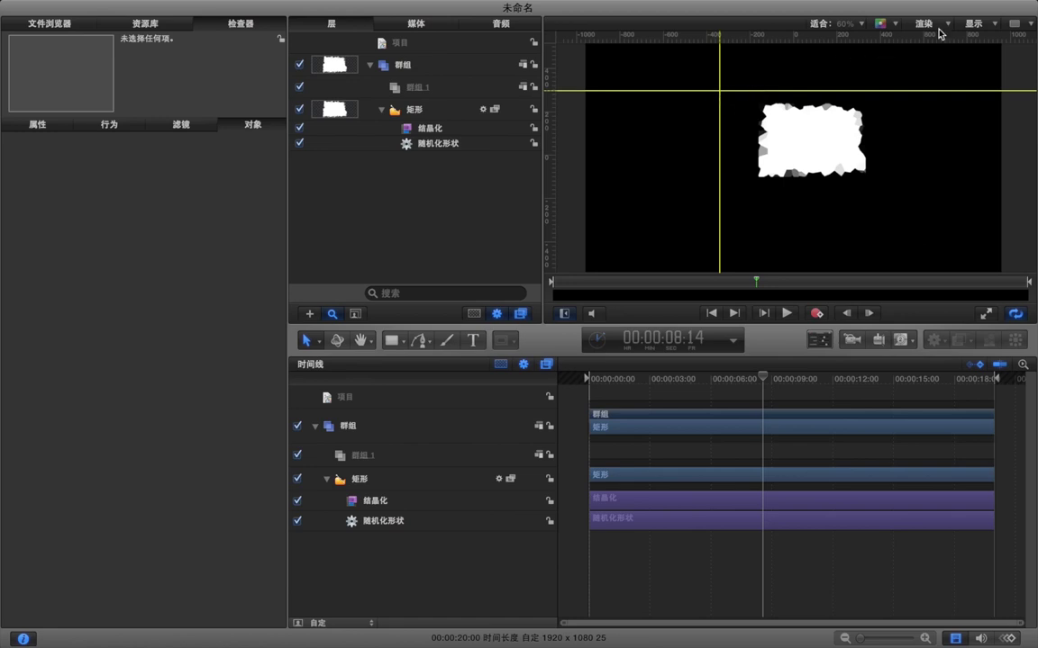
Show the canvas grid (网格) over the project, and hide it again.
click(973, 23)
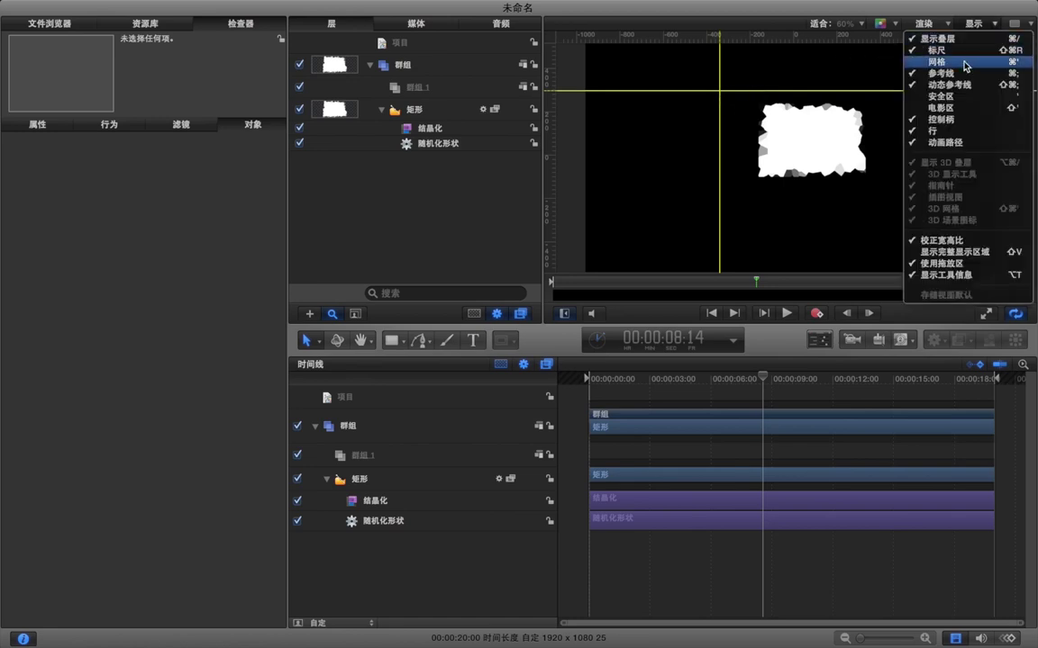
click(964, 63)
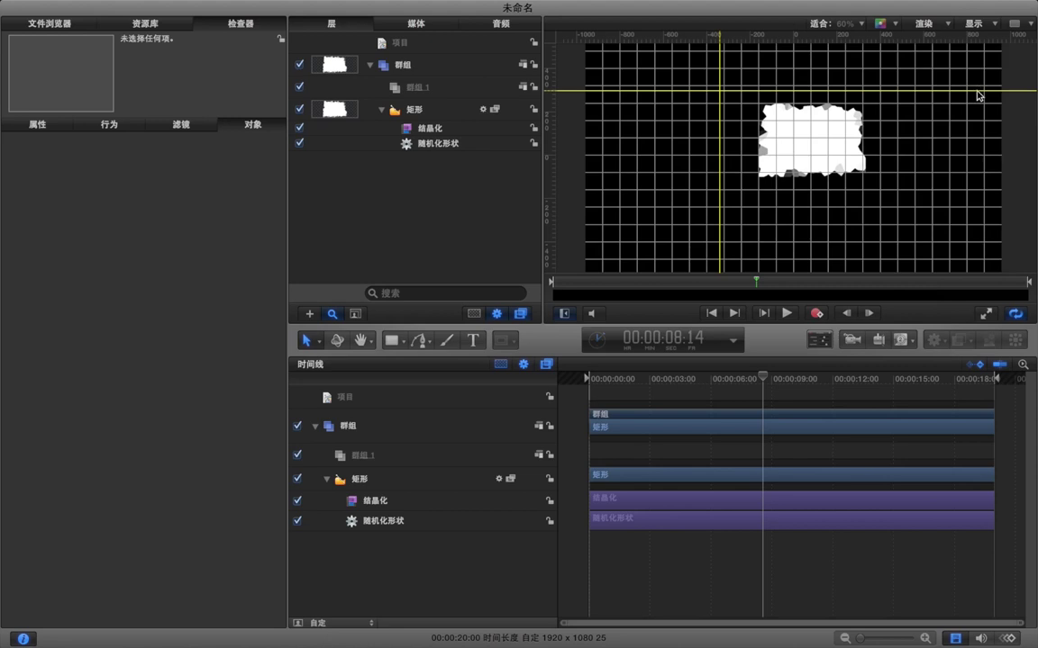
click(979, 27)
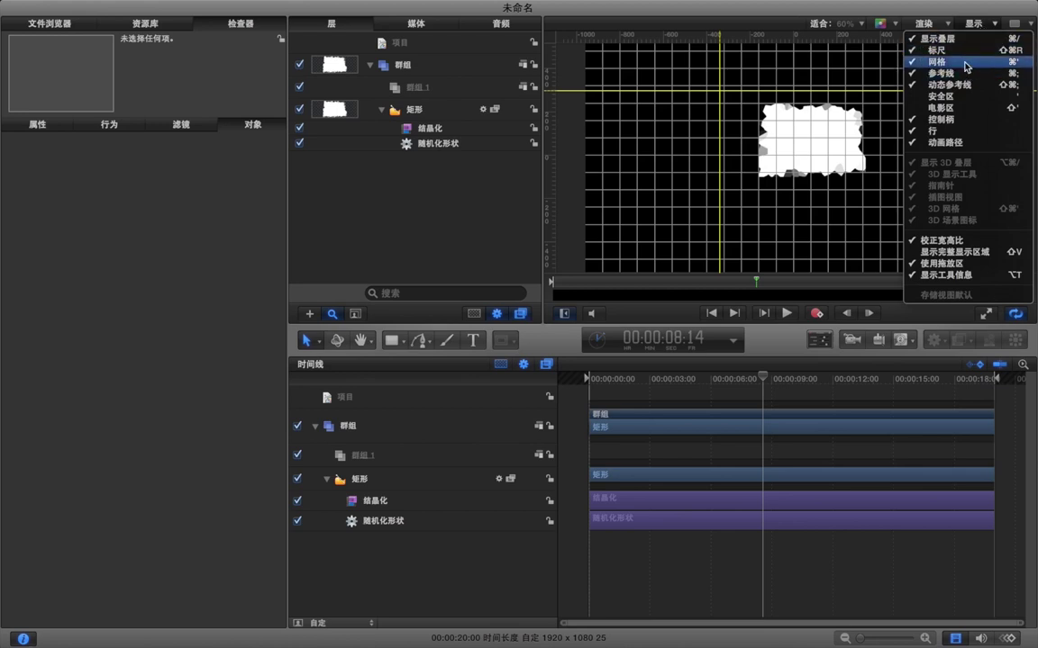
click(966, 65)
Draw a second, smaller white rectangle across the vertical guide, beside the crystallized rectangle.
click(976, 23)
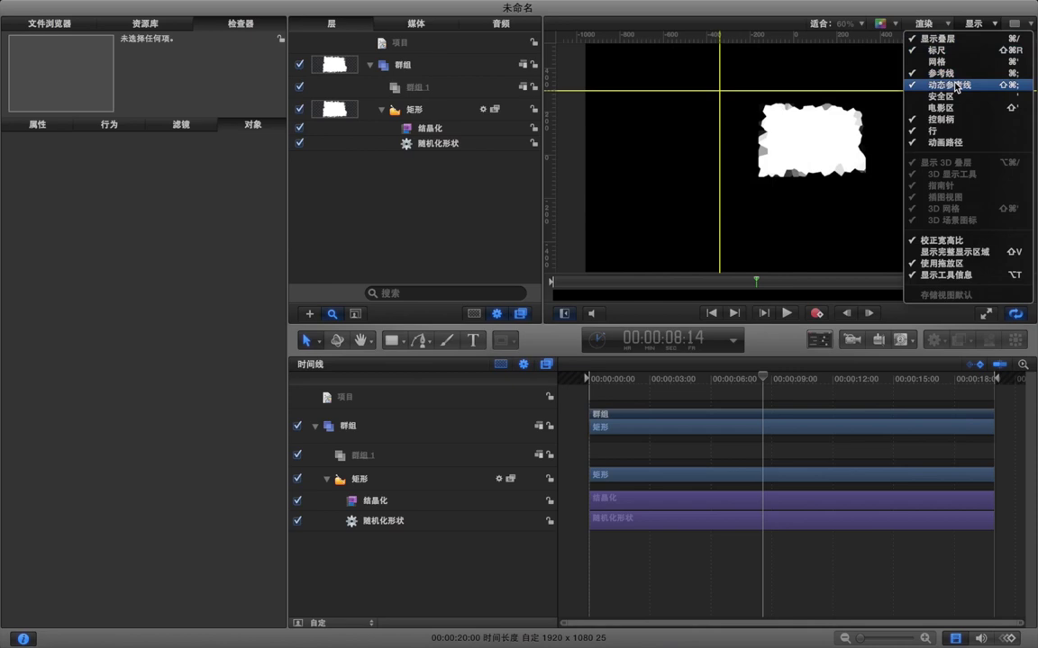
click(686, 202)
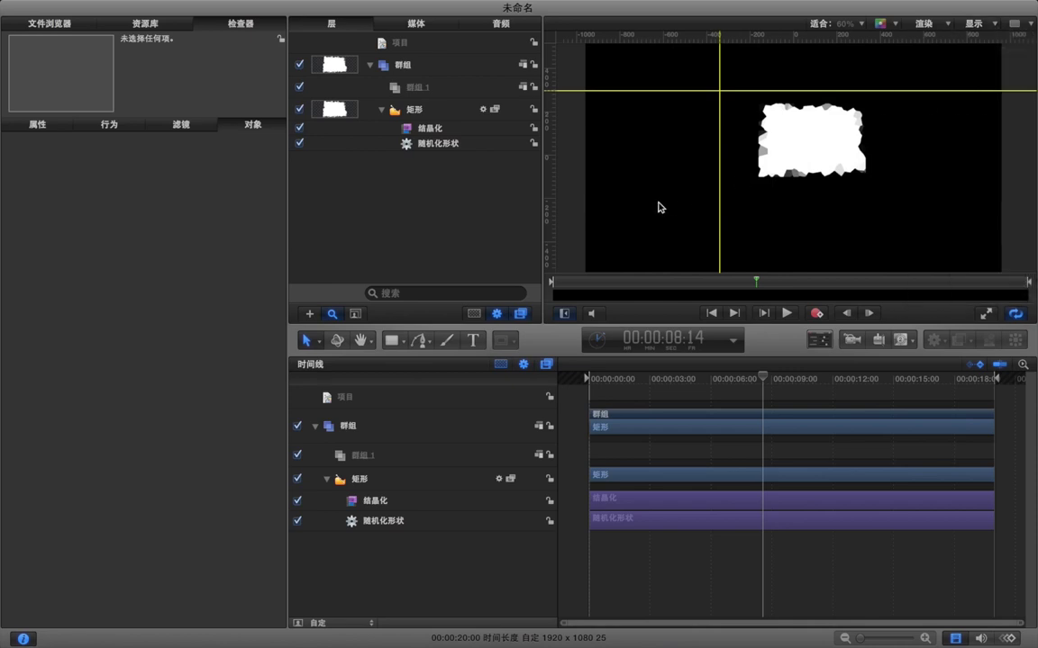
click(424, 118)
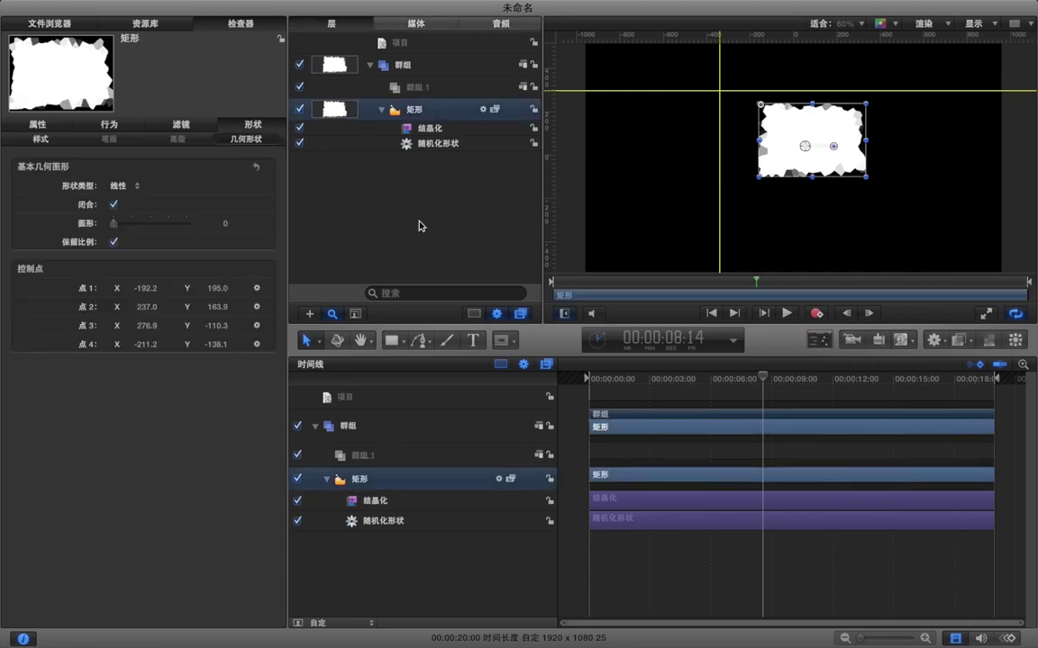
click(392, 340)
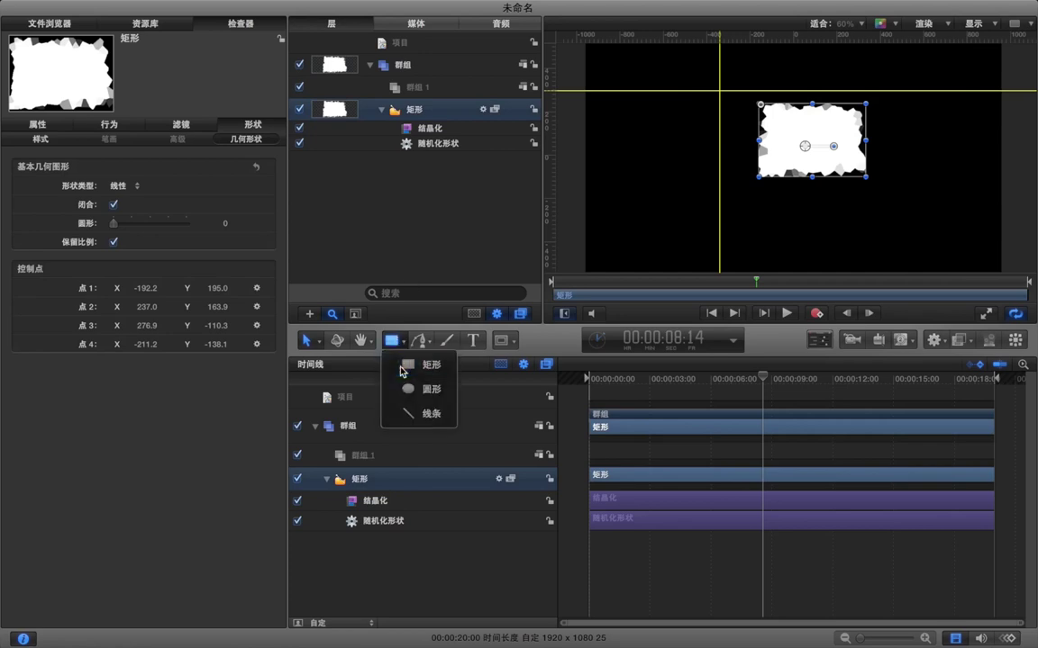
click(402, 366)
drag(663, 142, 740, 205)
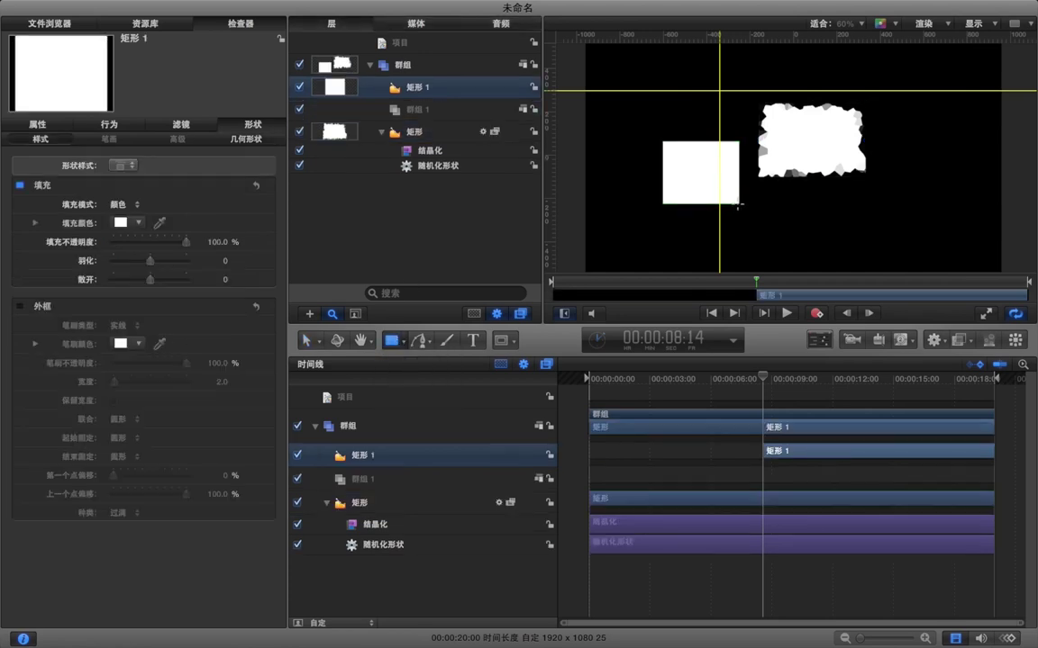
click(307, 341)
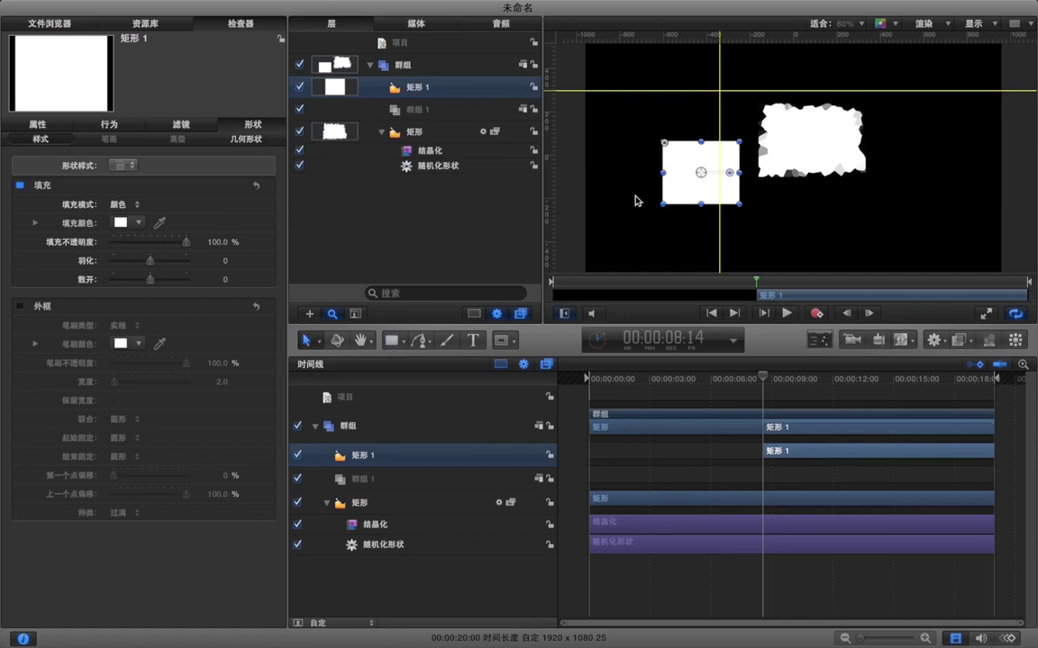
Test the dynamic guides (动态参考线) by moving the new rectangle to the canvas centre, turn them off, and undo the added rectangle.
drag(707, 174, 793, 157)
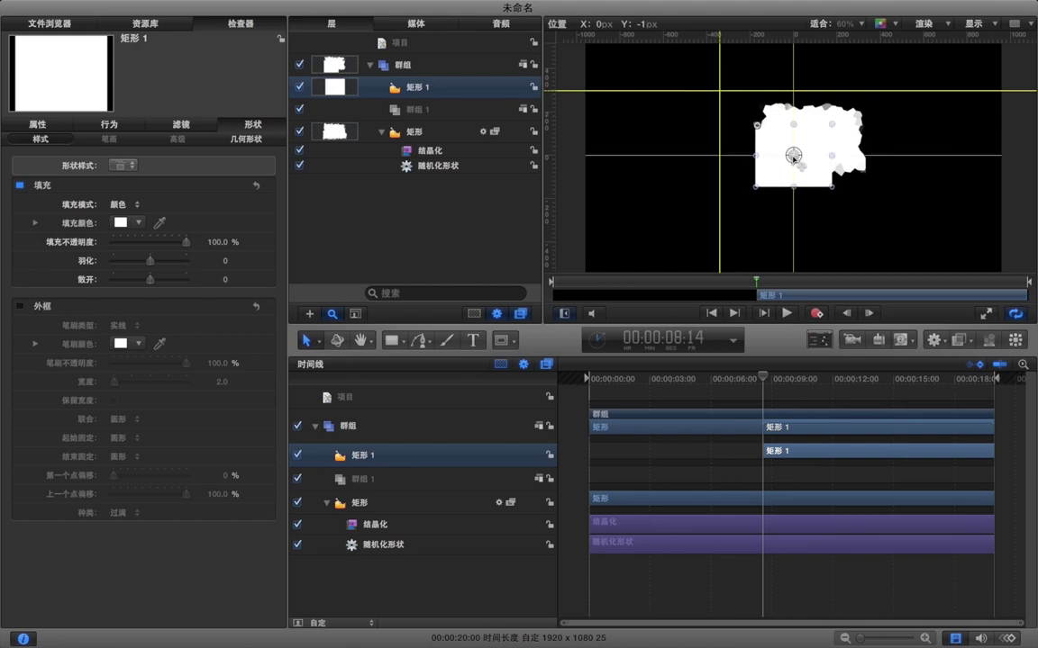
mouse_move(793, 158)
mouse_down()
mouse_move(799, 167)
mouse_move(794, 158)
mouse_up()
drag(795, 158, 792, 159)
click(972, 23)
key(super+z)
Show the safe zones (安全区) on the canvas, hide them again, and review the remaining display options.
click(941, 96)
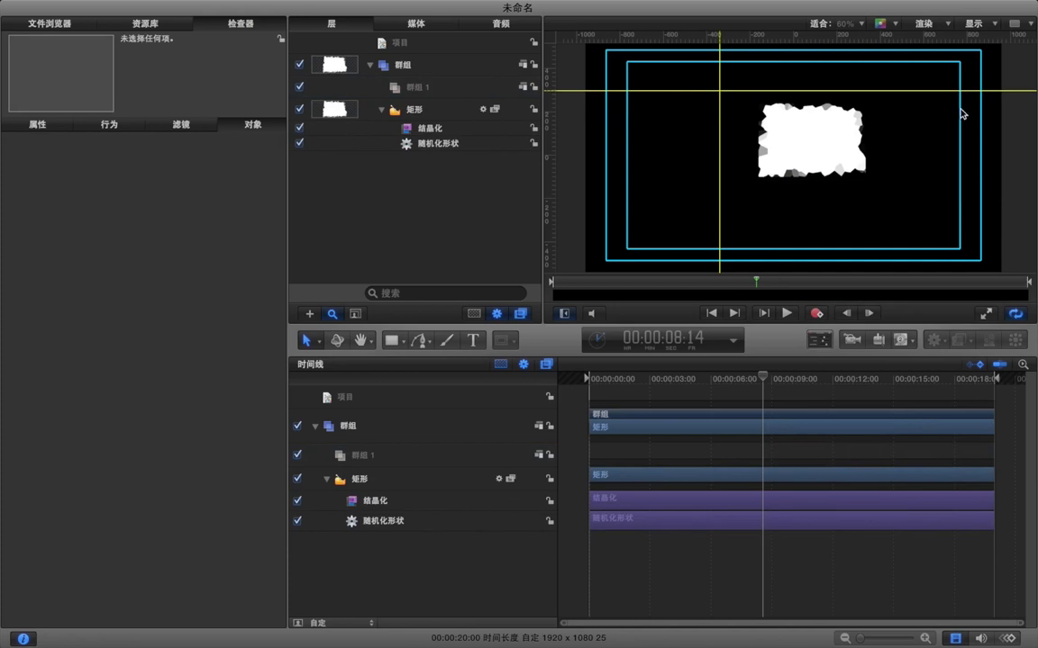
click(973, 25)
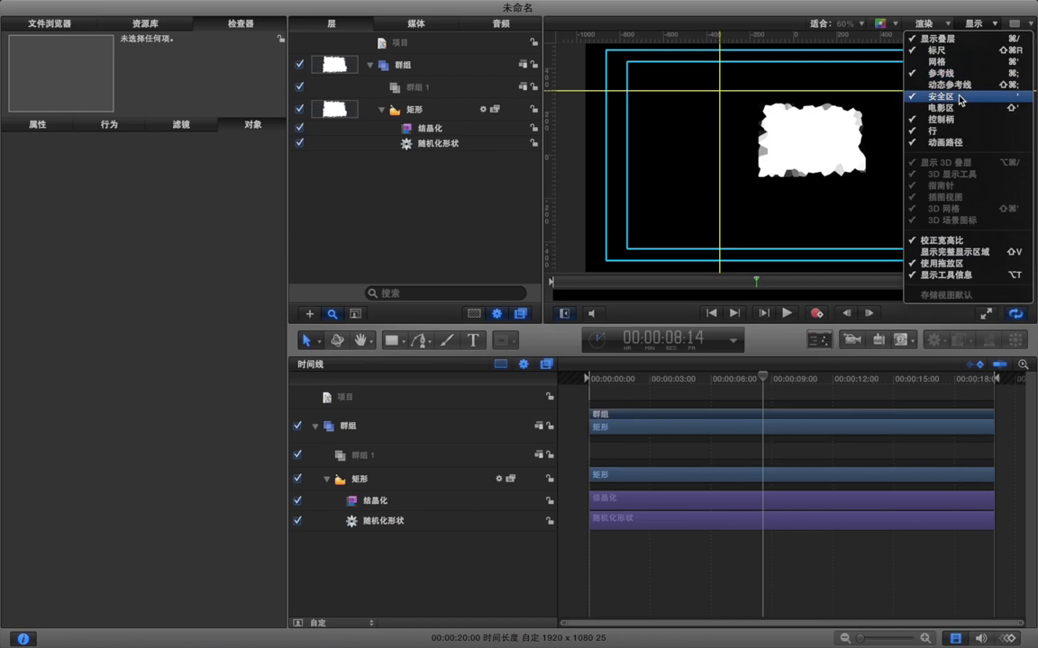
click(961, 97)
click(973, 25)
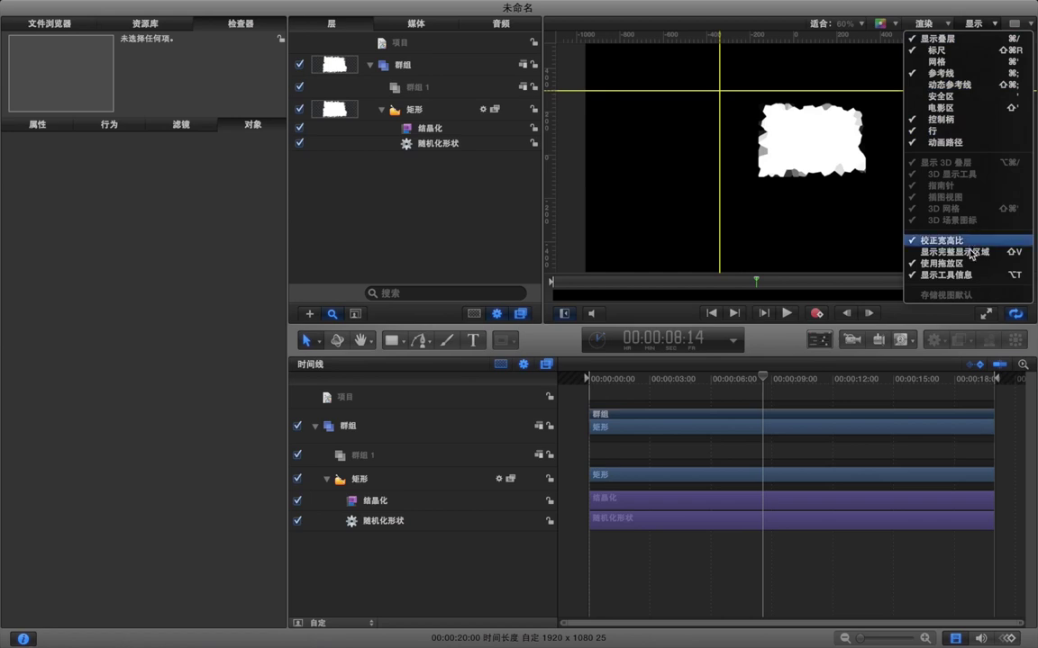
click(899, 161)
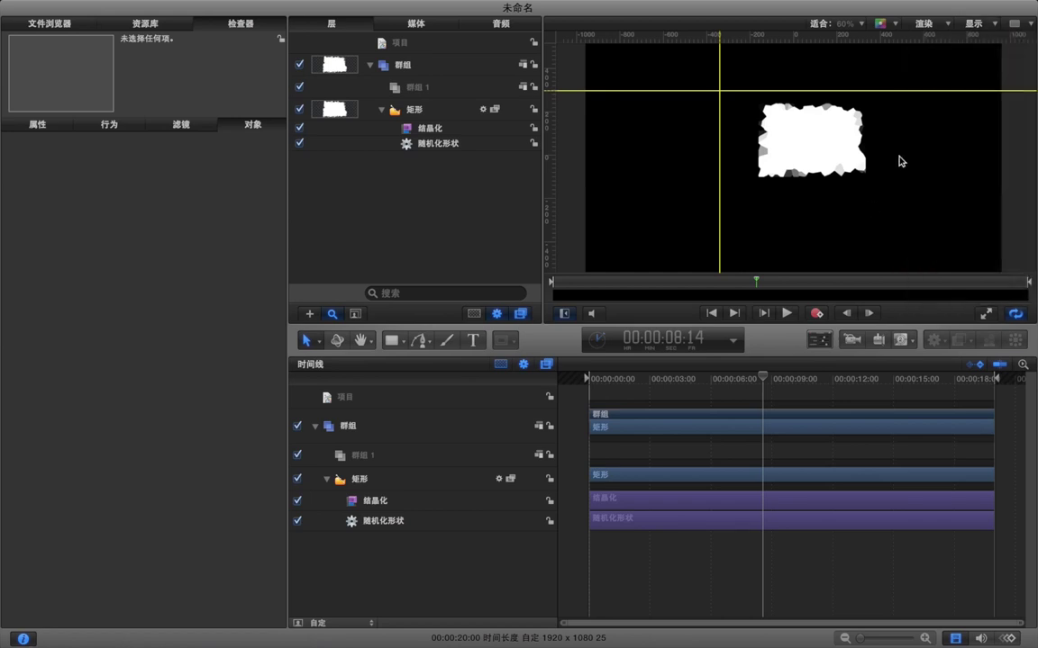
Split the canvas into a layout of four equal views.
click(1030, 30)
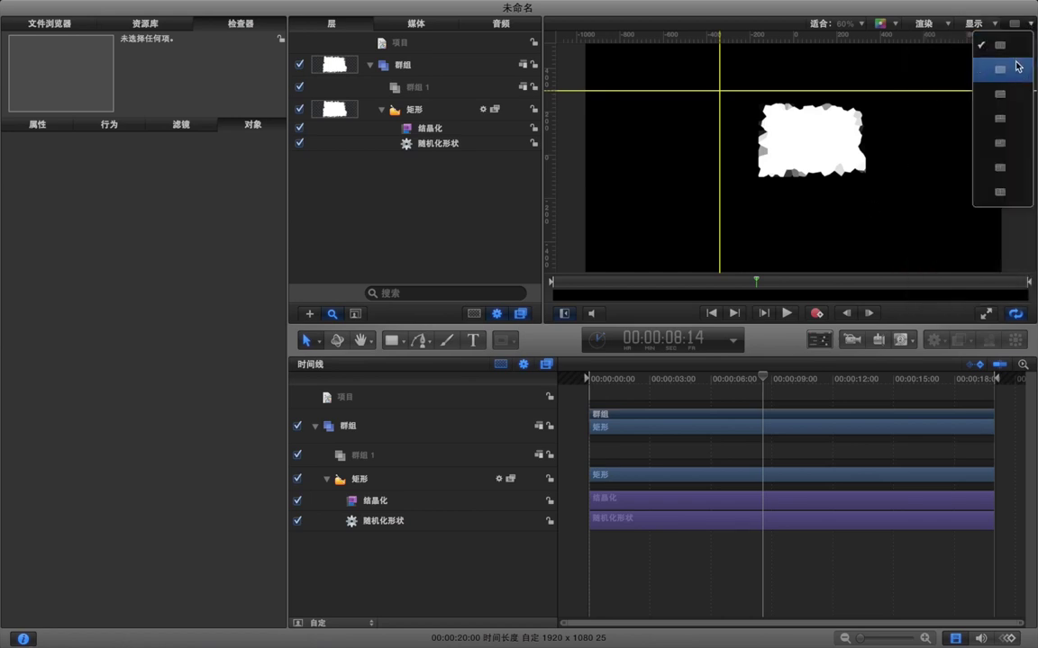
click(1003, 194)
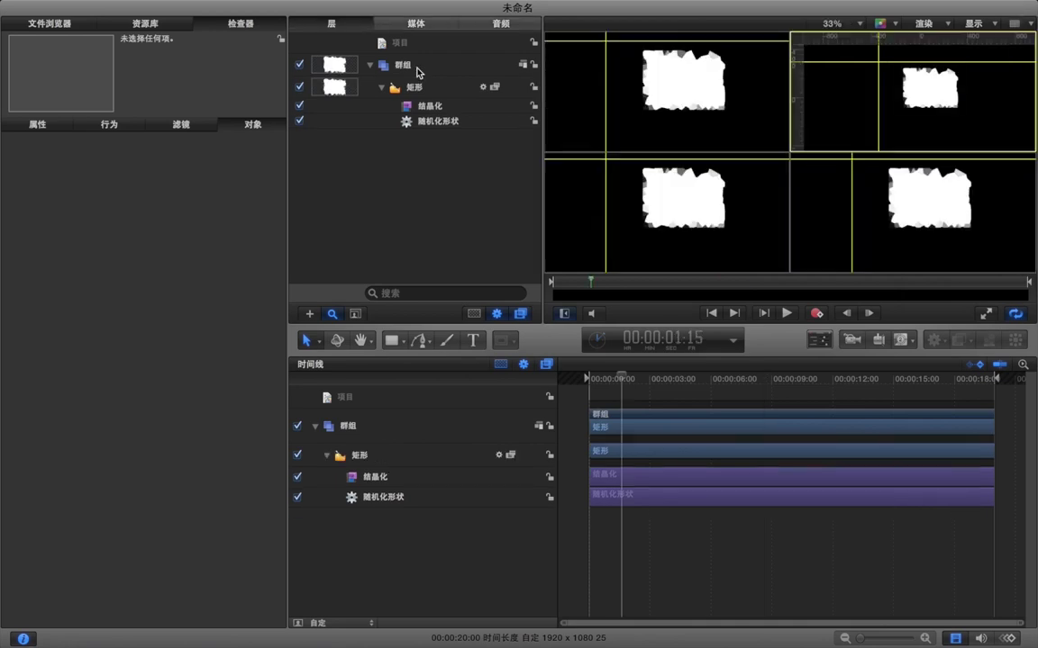
Convert the group (群组) to a 3D group (3D 群组), and add a camera to the scene.
click(417, 69)
right_click(417, 71)
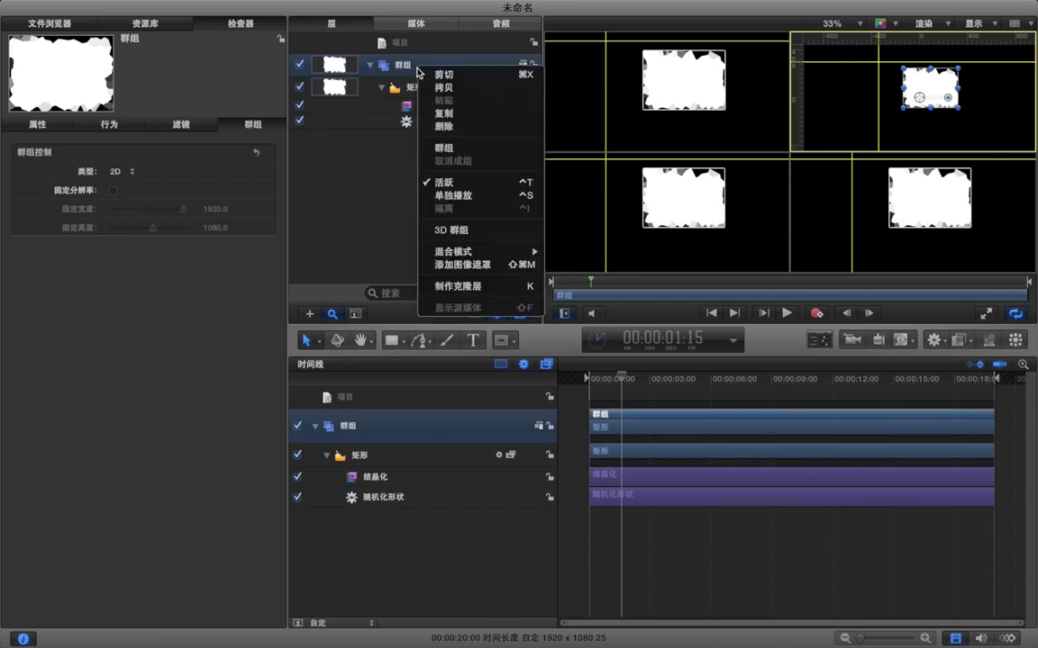
click(445, 232)
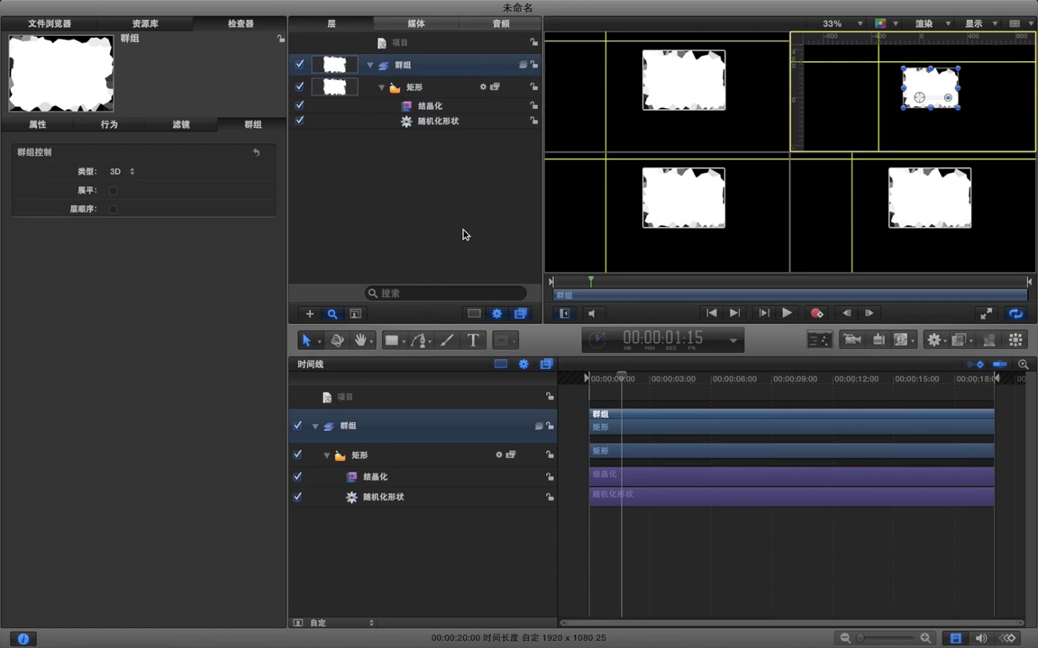
click(853, 342)
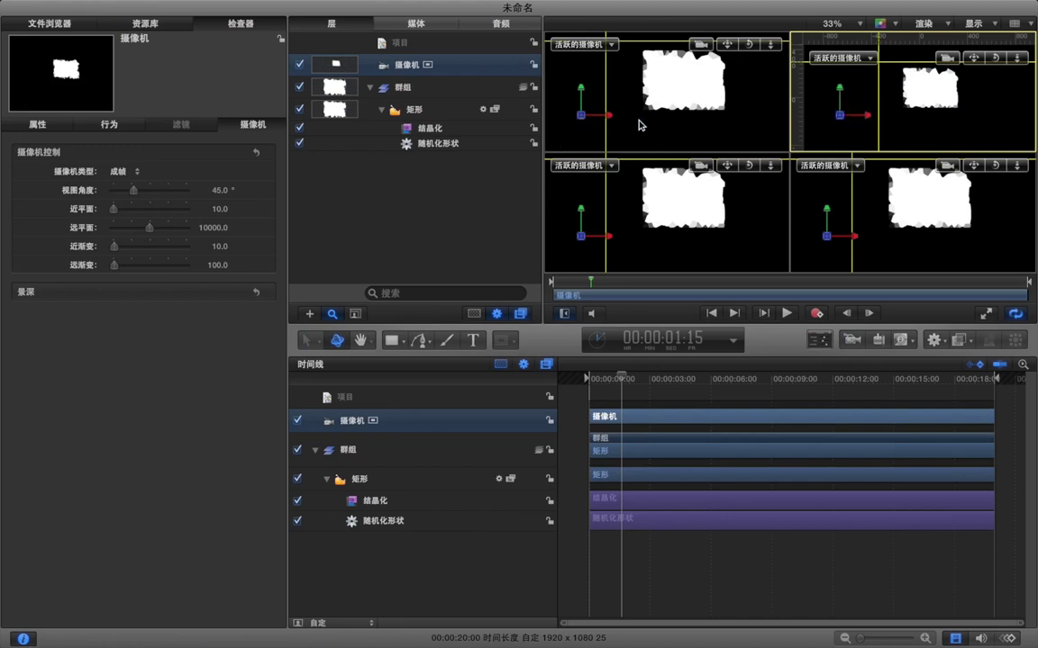
Set three of the four views to 上, 右 and 左, keeping the fourth on the active camera (活跃的摄像机).
click(581, 118)
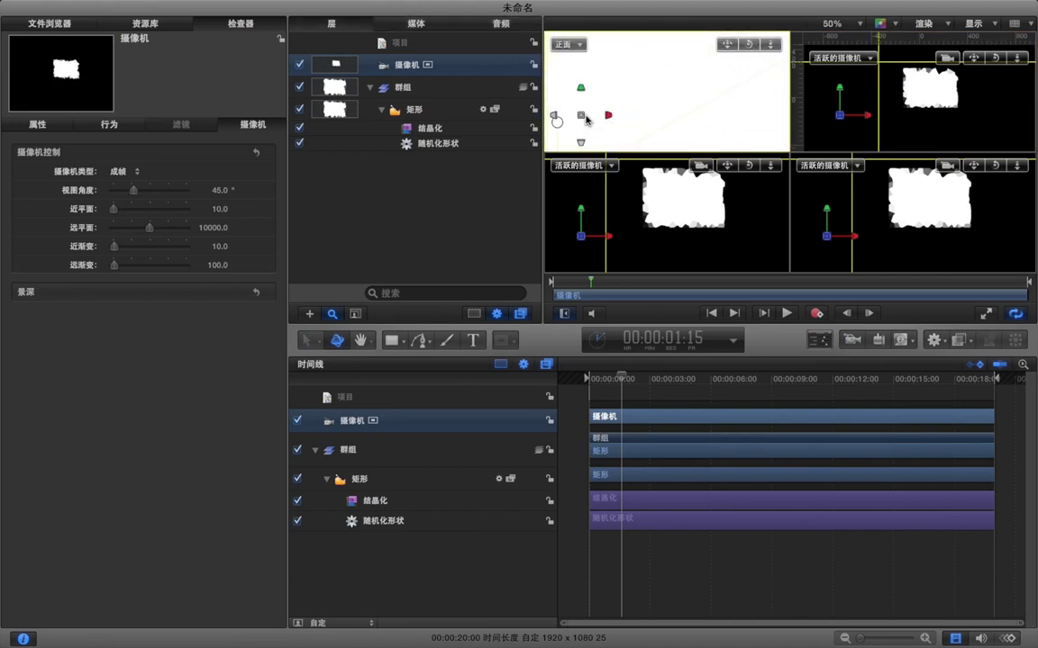
click(605, 116)
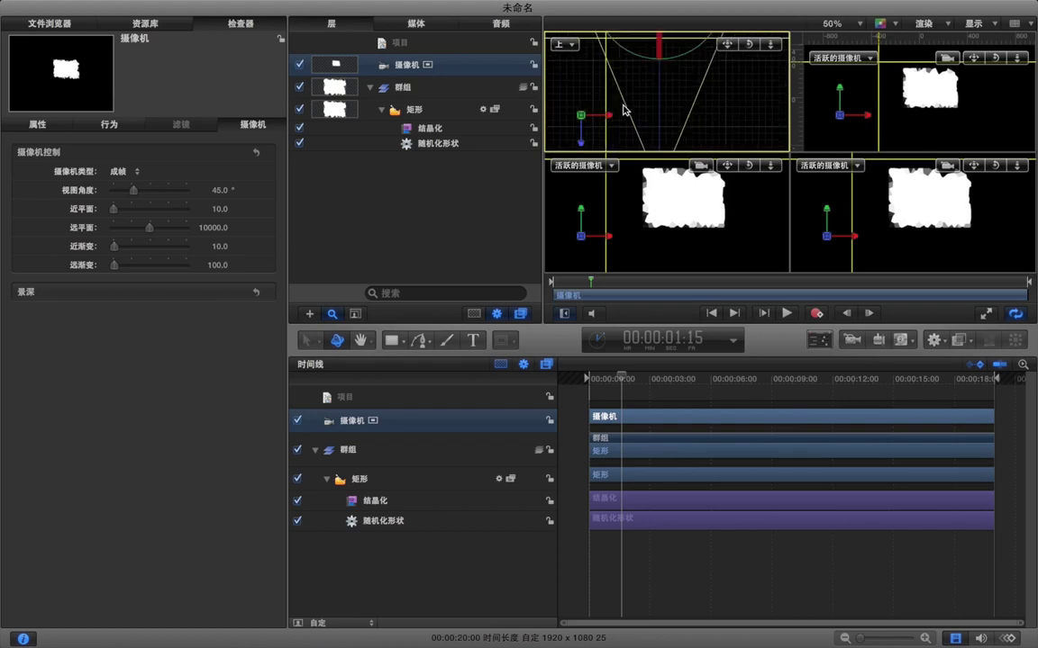
click(580, 213)
click(604, 236)
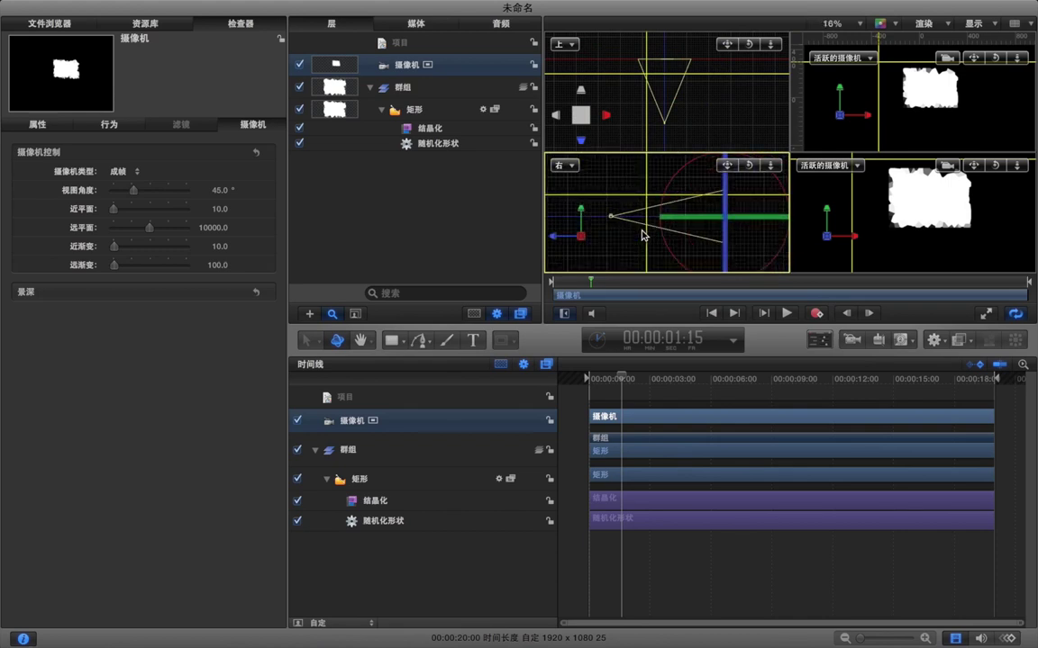
click(840, 118)
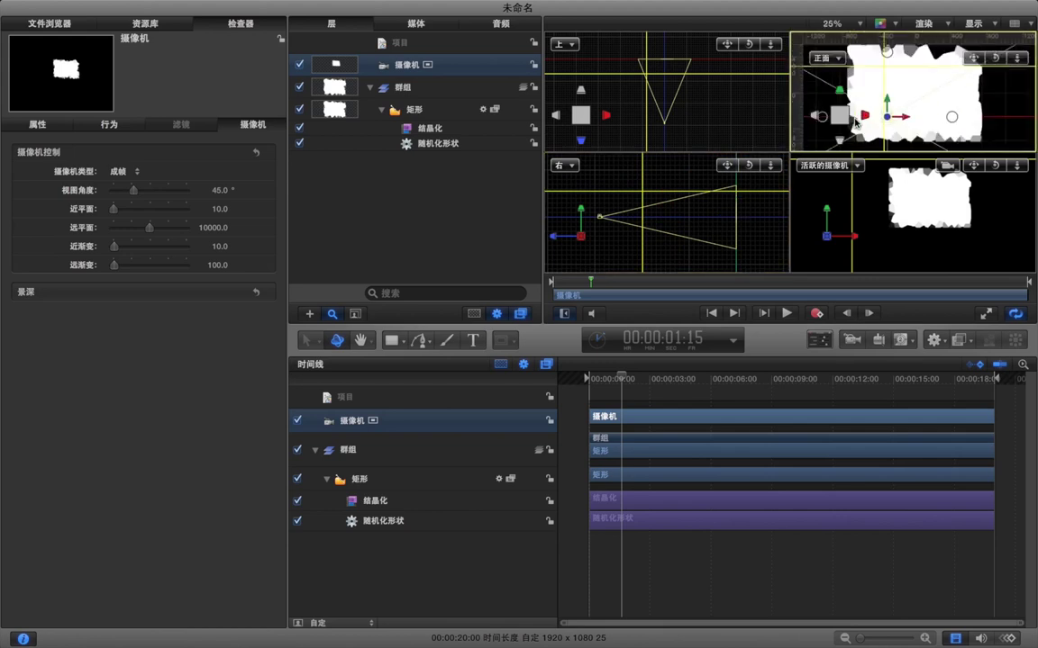
click(857, 117)
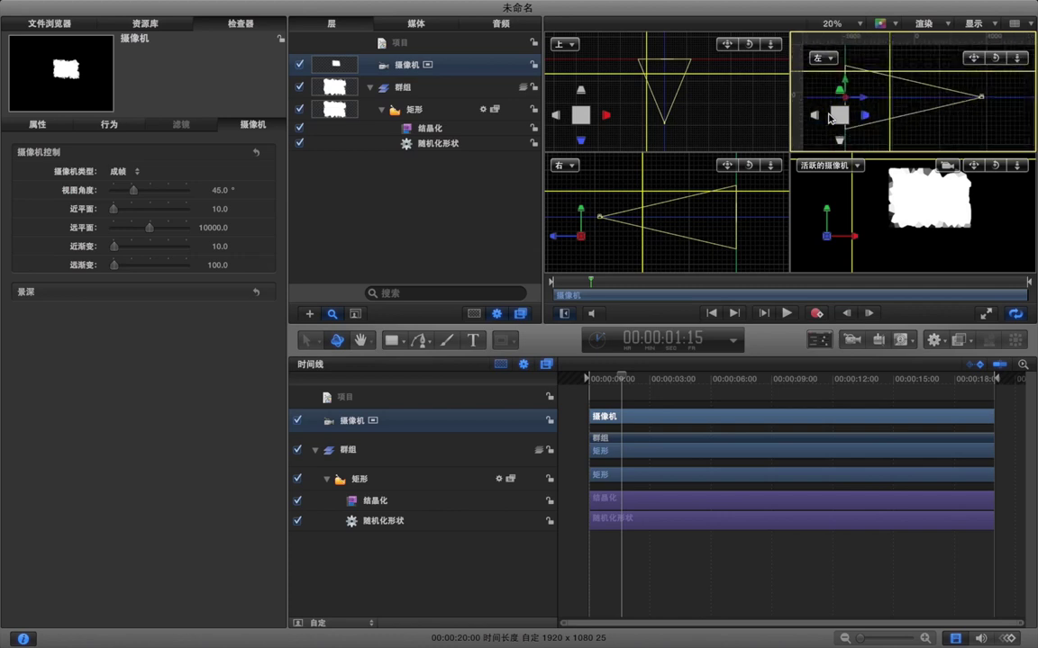
click(862, 212)
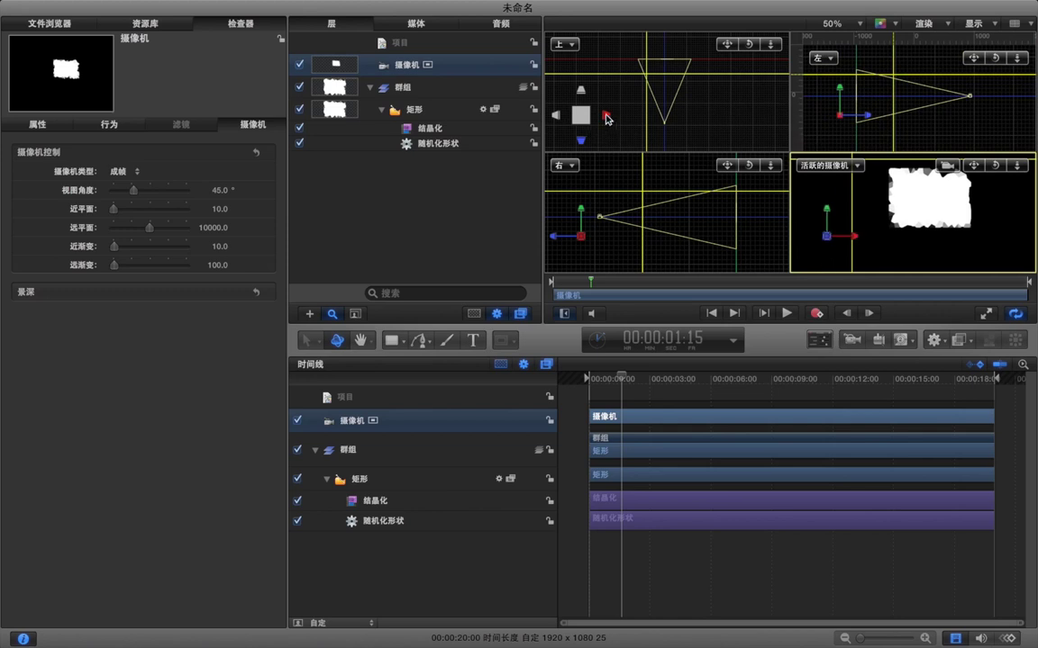
Cycle the 上 view through other orientations, and return it to 上.
click(555, 114)
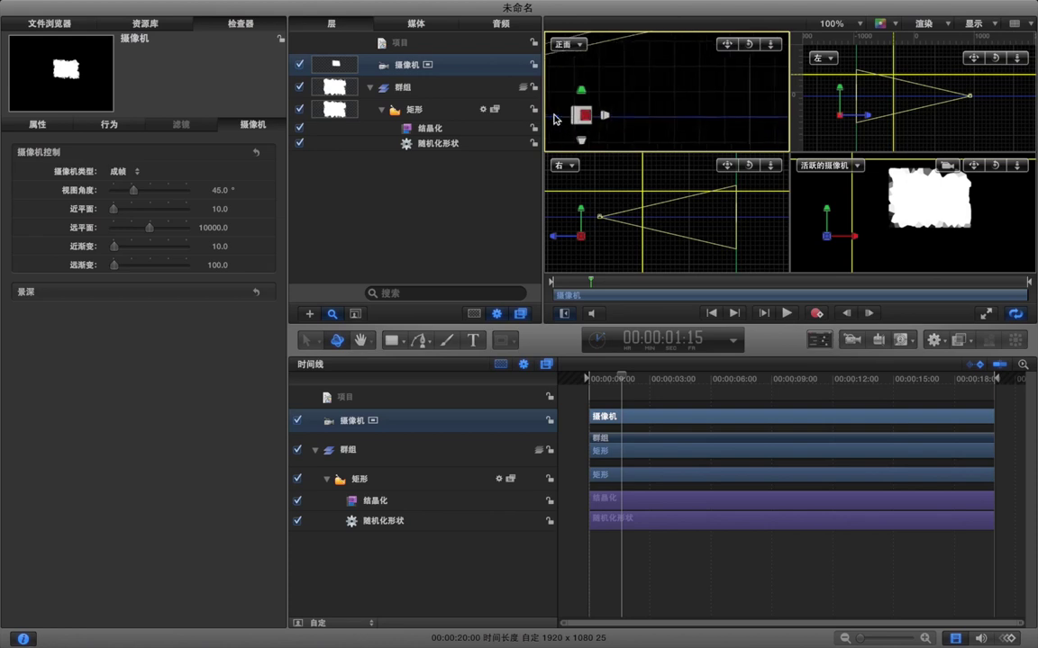
click(555, 114)
click(581, 90)
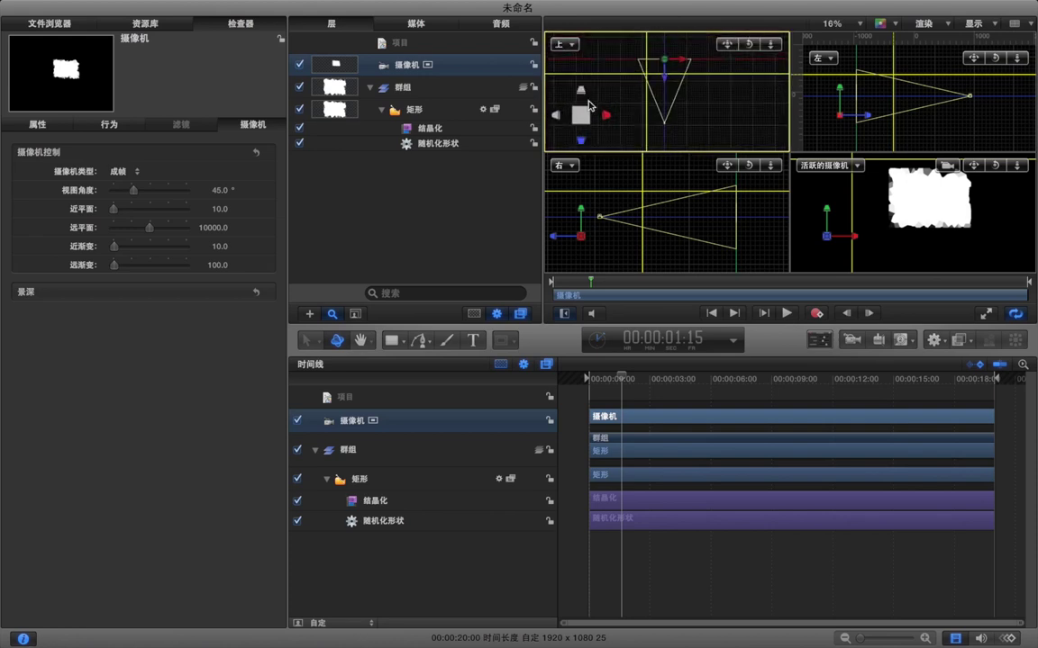
mouse_move(590, 121)
Select the rectangle (矩形), review the transform tool variants from 变换 to 调整项, and activate the 3D transform tool.
click(423, 113)
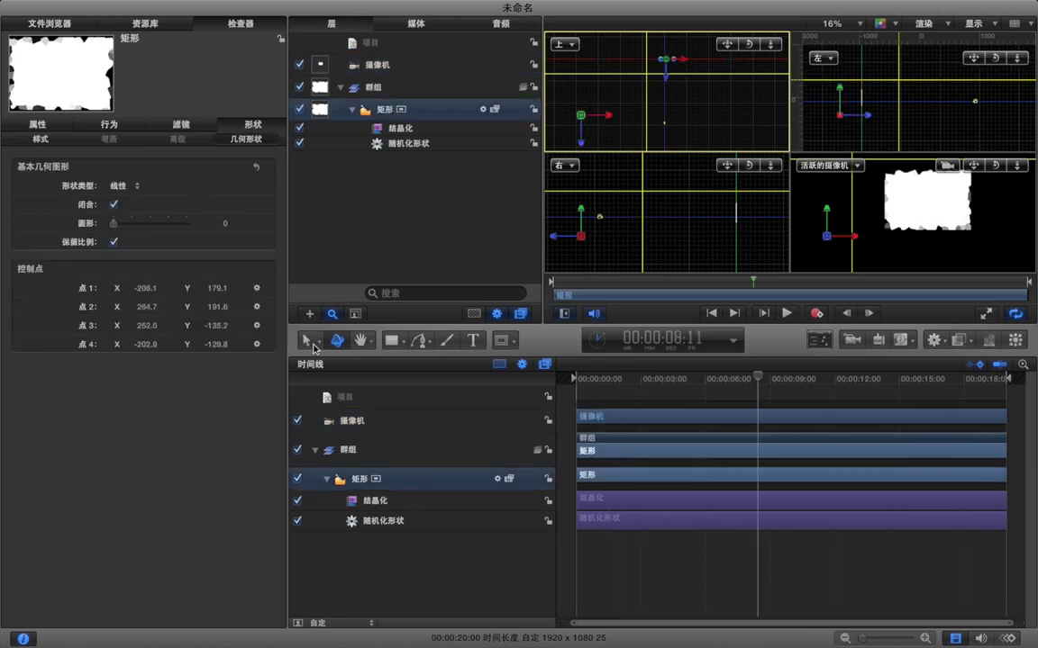
click(308, 343)
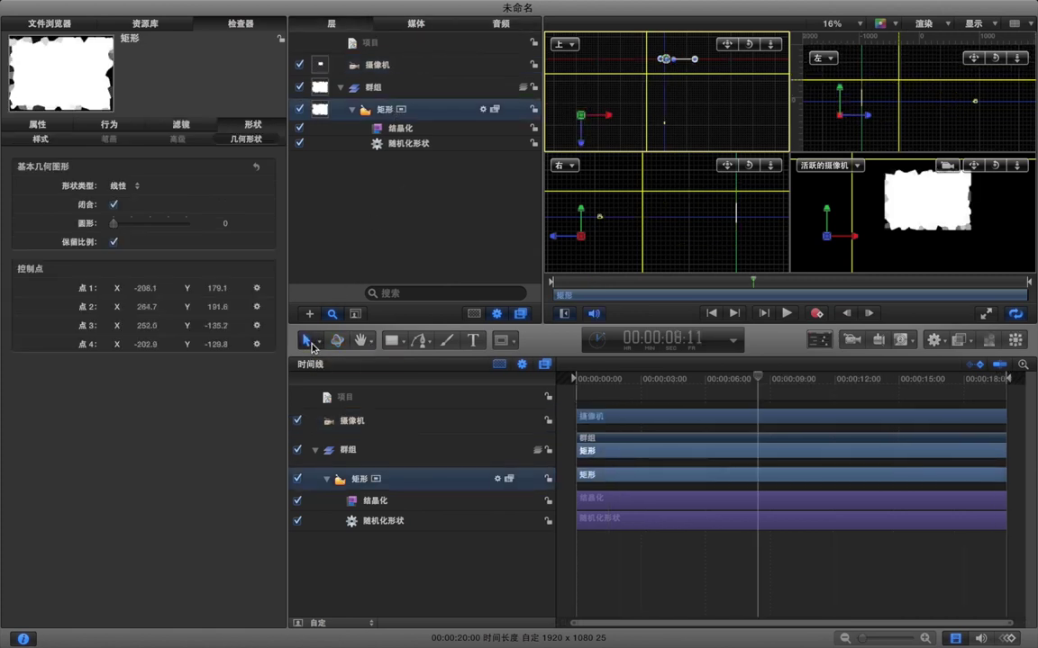
click(310, 341)
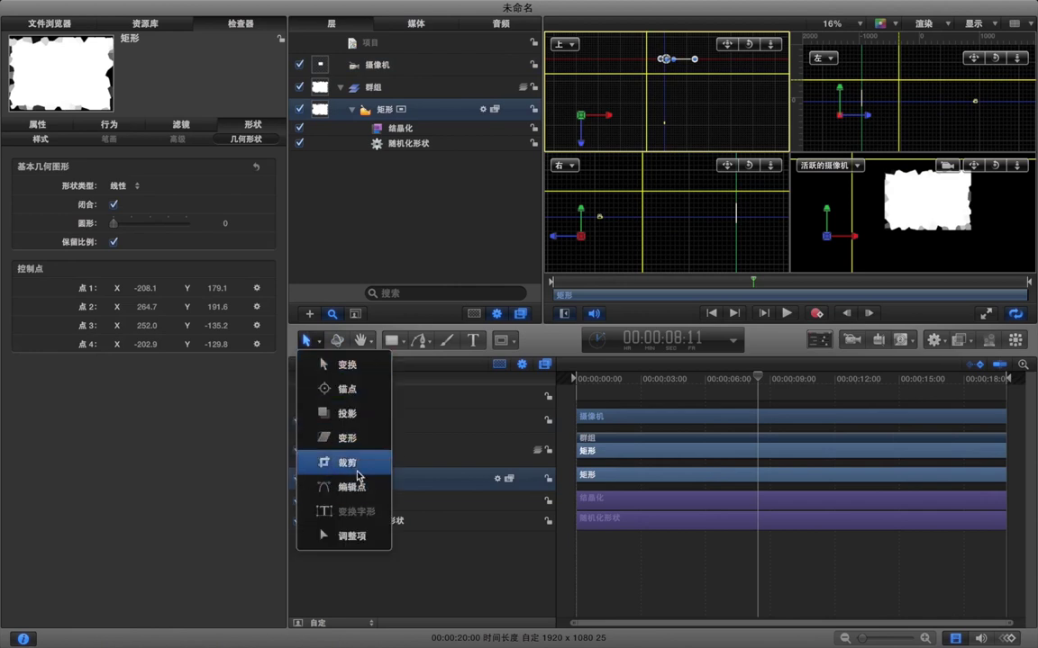
click(337, 345)
click(338, 345)
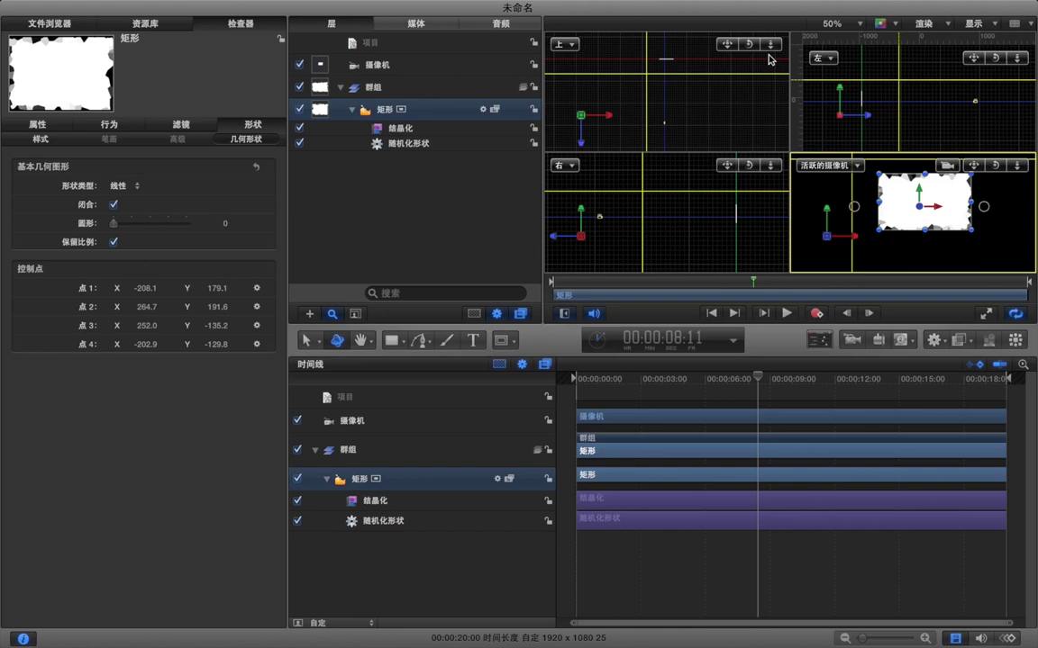
Return the canvas to a single view, set it to the active camera (活跃的摄像机), and deselect the rectangle.
click(1014, 23)
click(1008, 51)
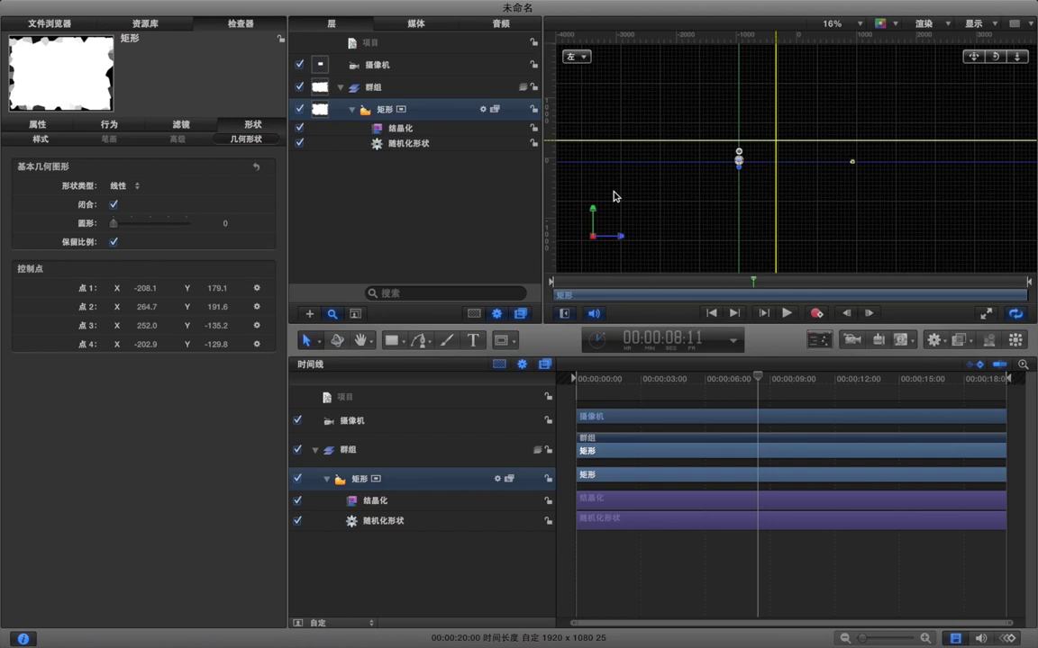
click(583, 58)
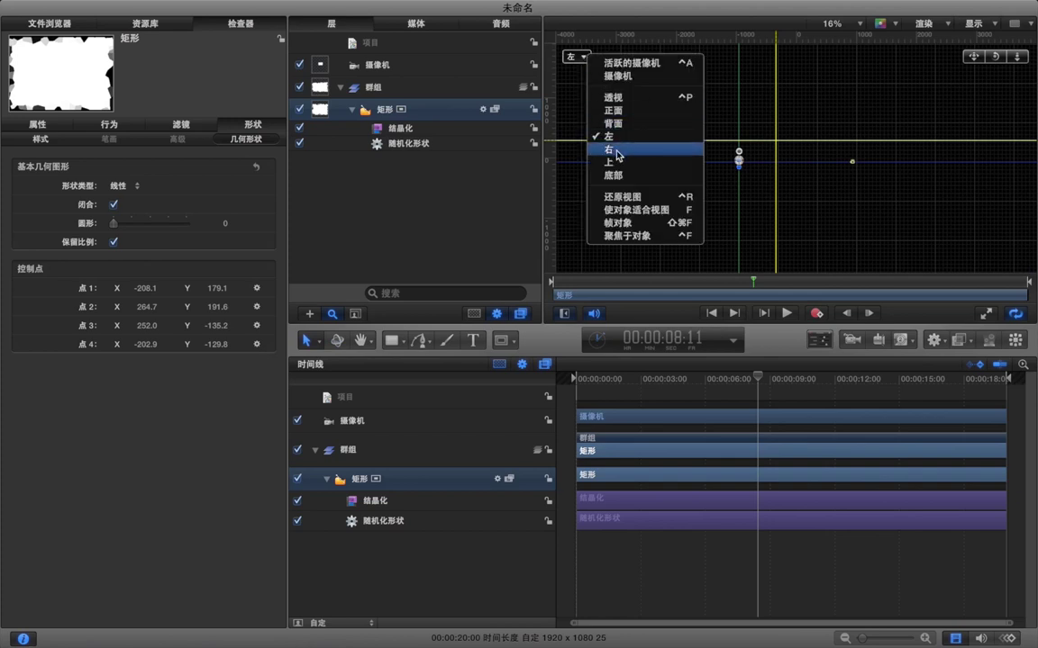
click(630, 64)
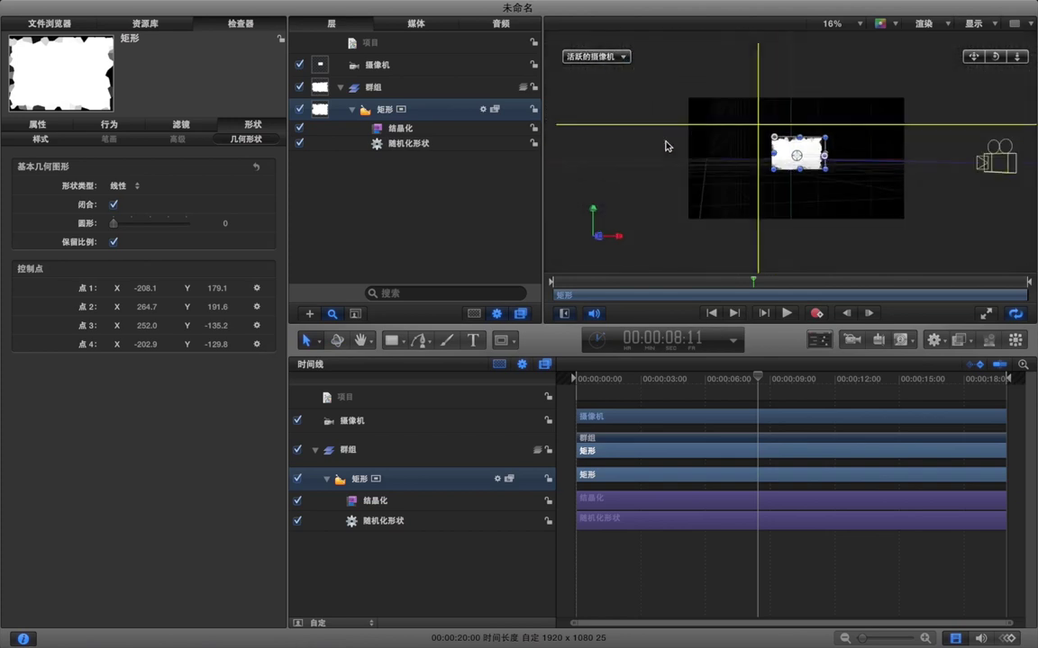
click(701, 170)
key(super+equal)
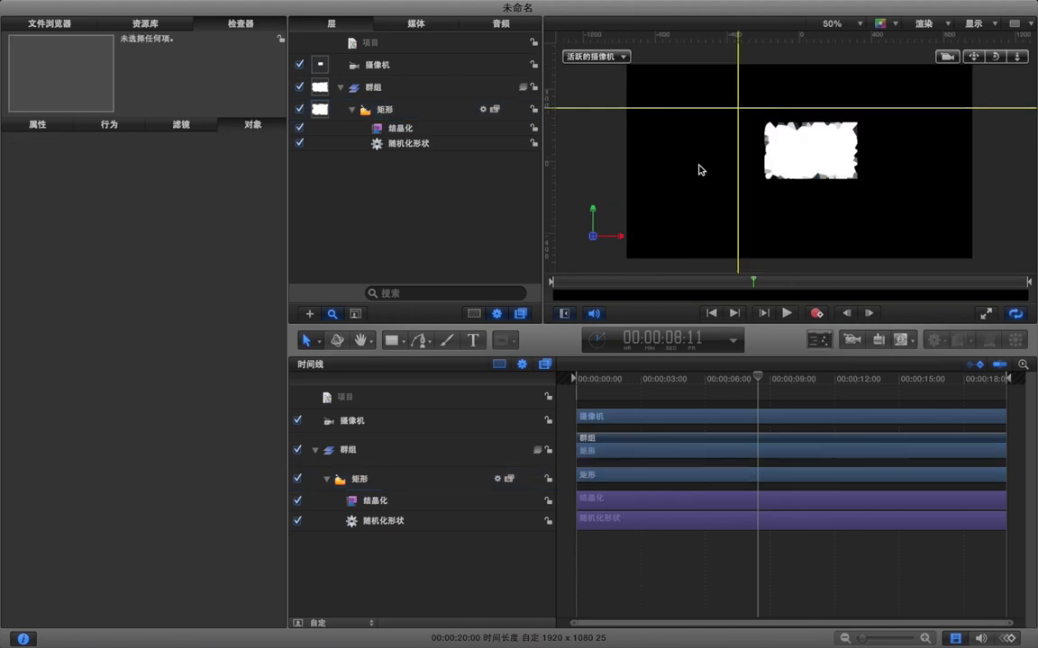
Tilt the rectangle (矩形) in 3D space with the 3D transform tool, and deselect it.
click(338, 341)
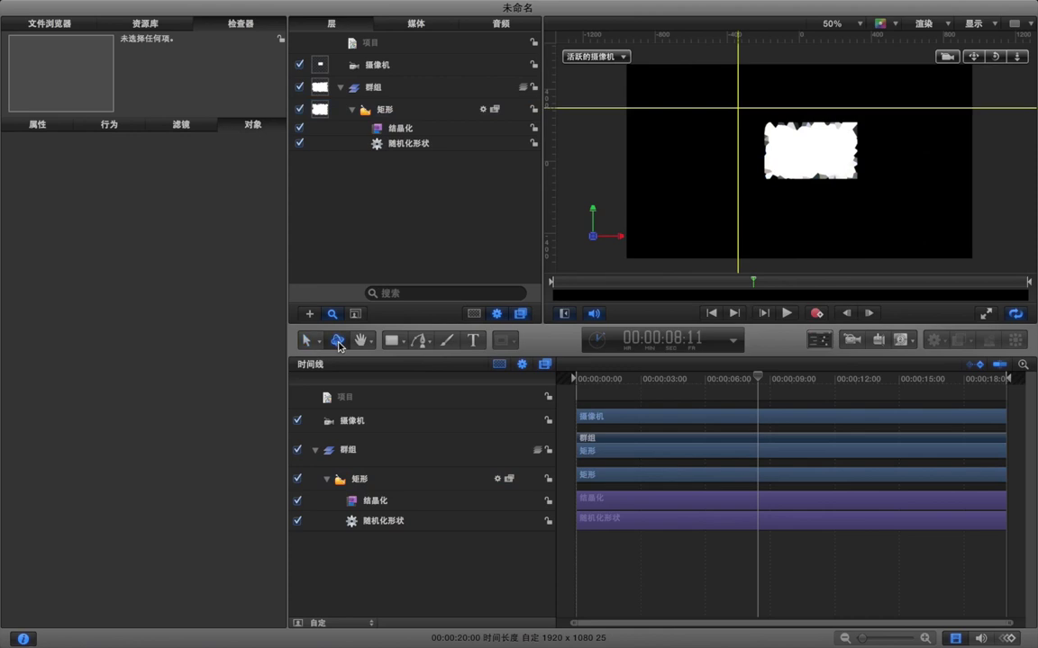
click(780, 155)
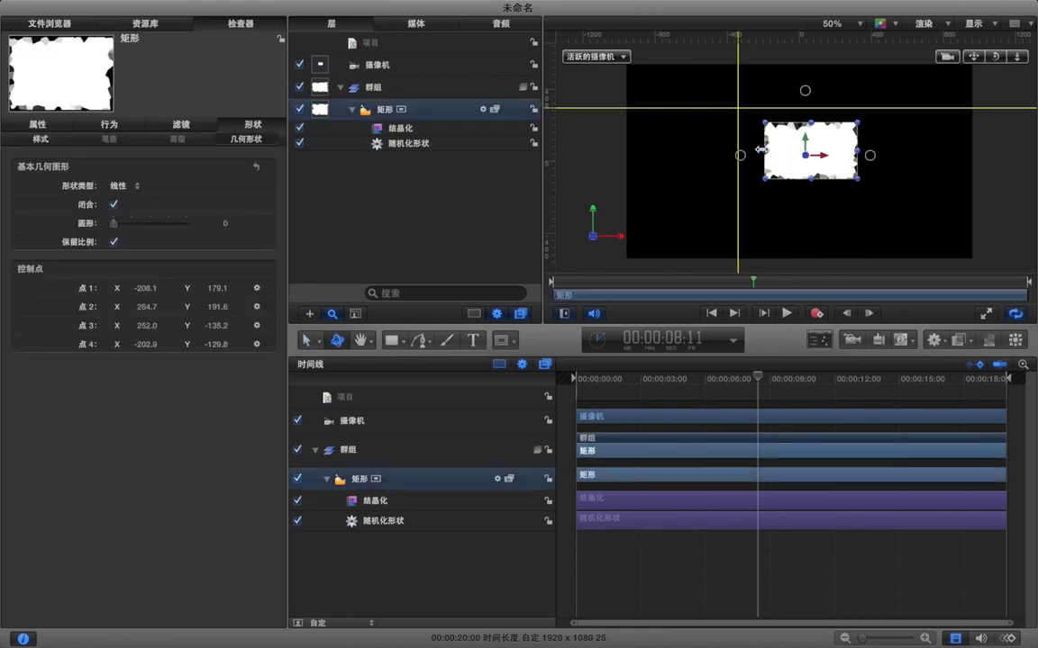
drag(750, 159, 757, 158)
drag(805, 90, 796, 110)
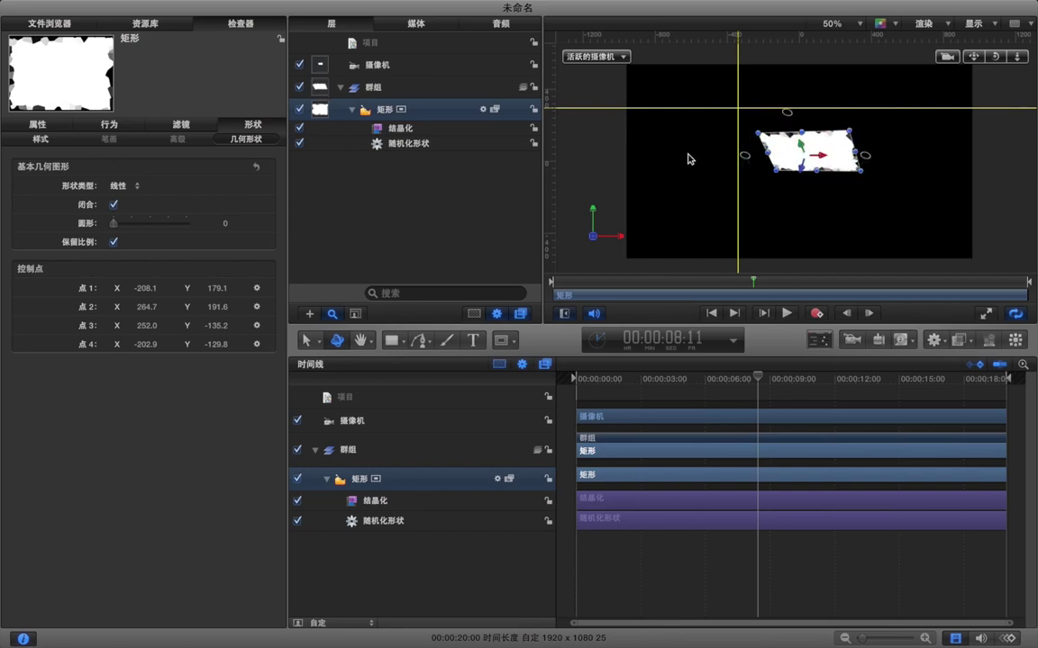
click(688, 157)
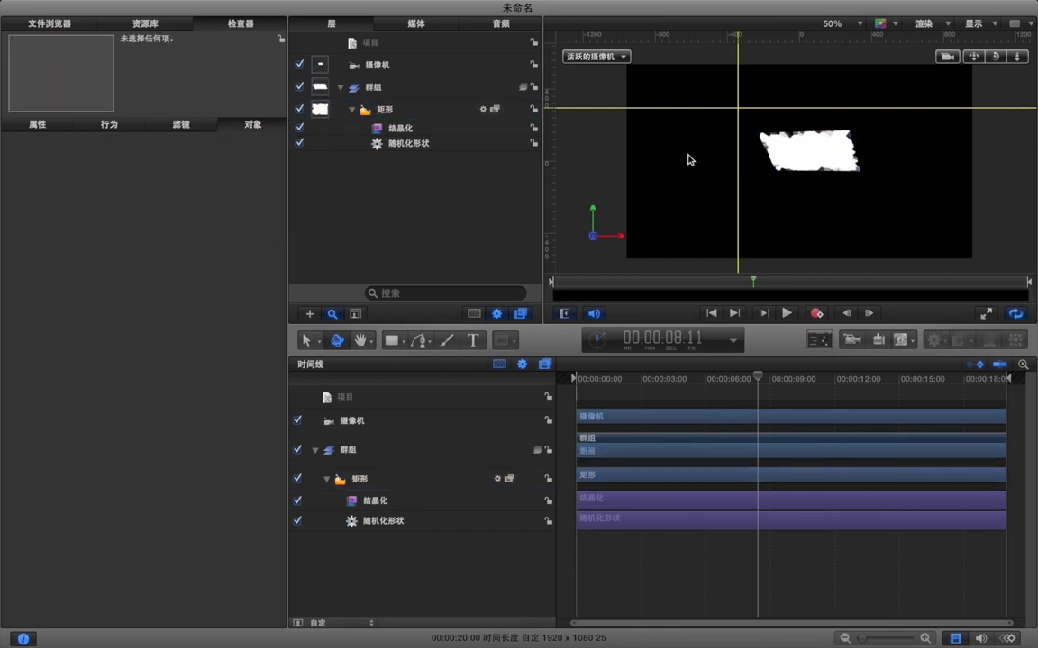
Pan the canvas slightly with the 移动 tool and review its variants 缩放 and 游走 3D 视图, keeping 移动.
click(361, 341)
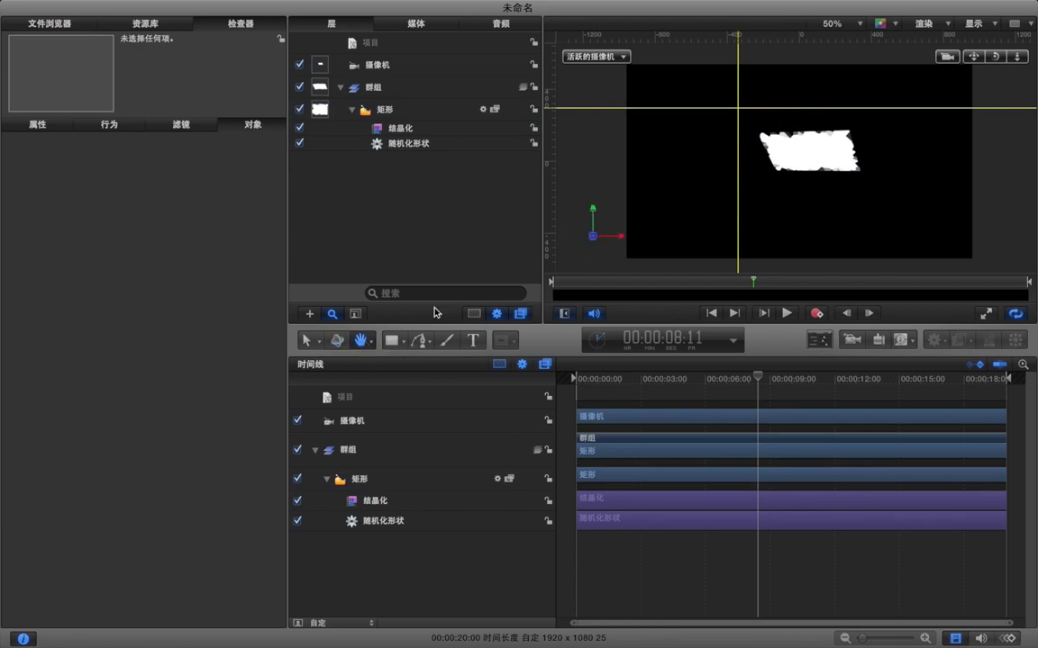
mouse_move(797, 151)
mouse_down()
mouse_move(678, 155)
mouse_move(822, 146)
mouse_move(883, 198)
mouse_move(771, 138)
mouse_move(780, 165)
mouse_move(790, 158)
mouse_up()
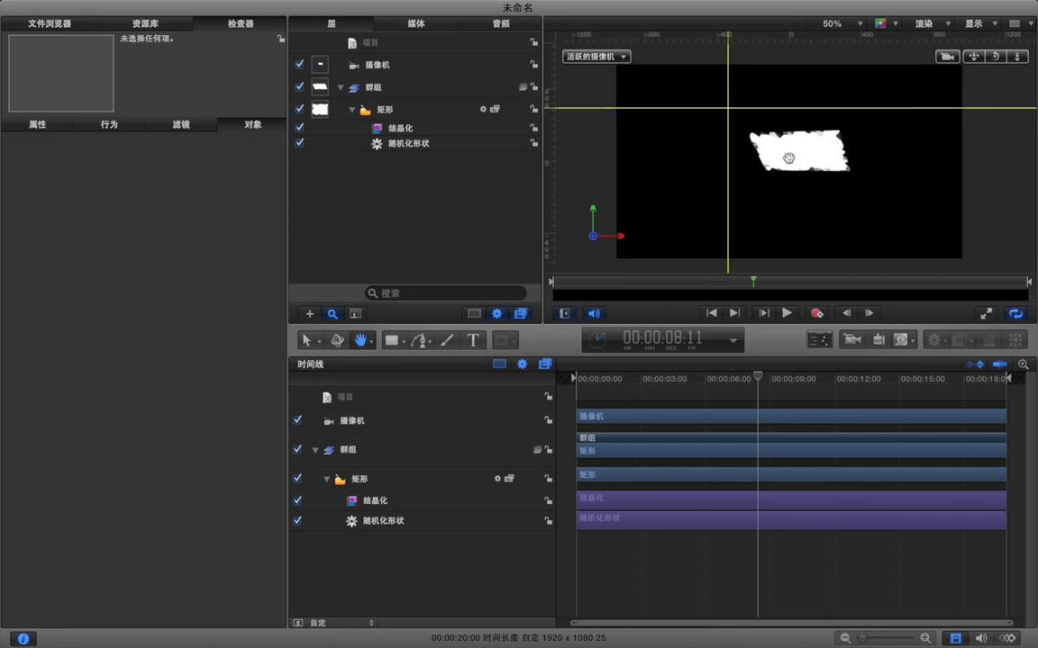
scroll(711, 166, up, 2)
scroll(816, 146, down, 2)
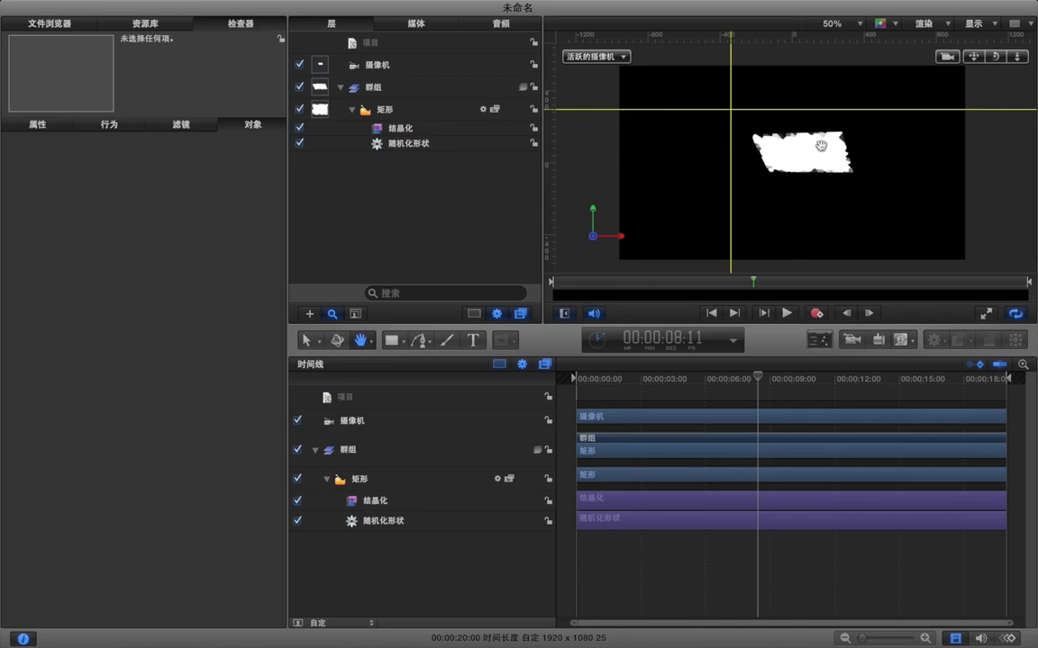
click(365, 342)
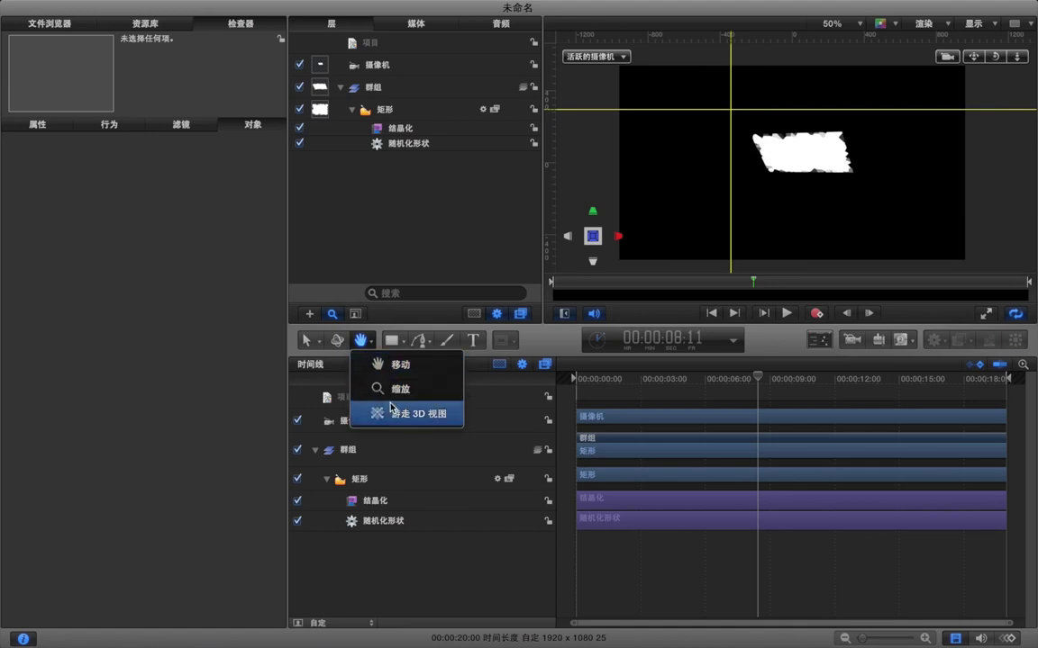
click(396, 364)
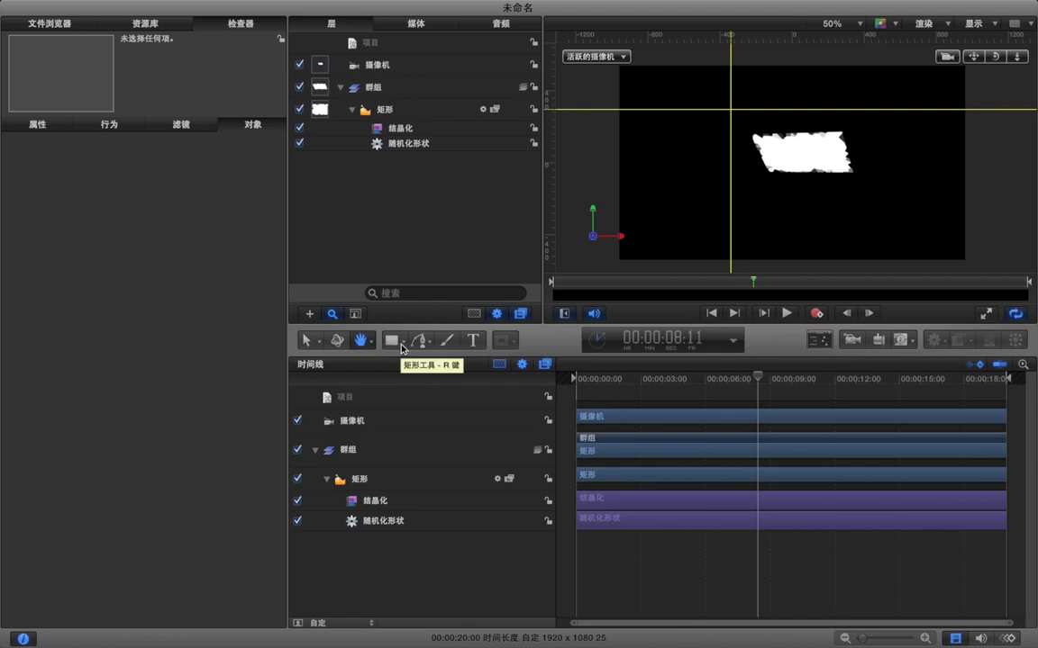
Draw a circle (圆形) in the empty area beside the rectangle with the circle shape tool.
click(402, 349)
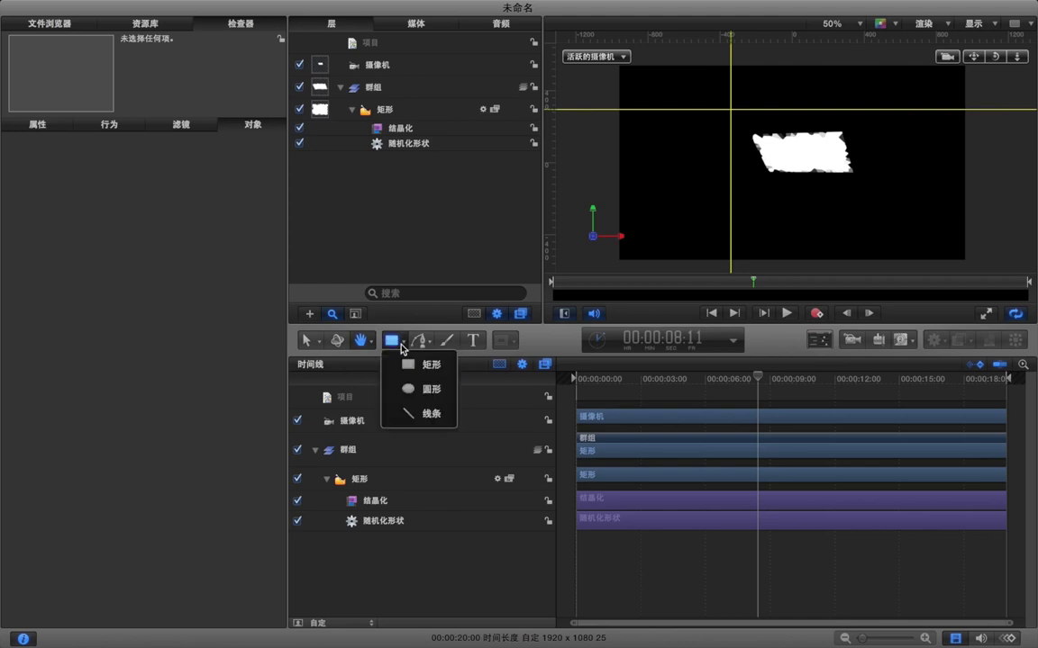
click(432, 390)
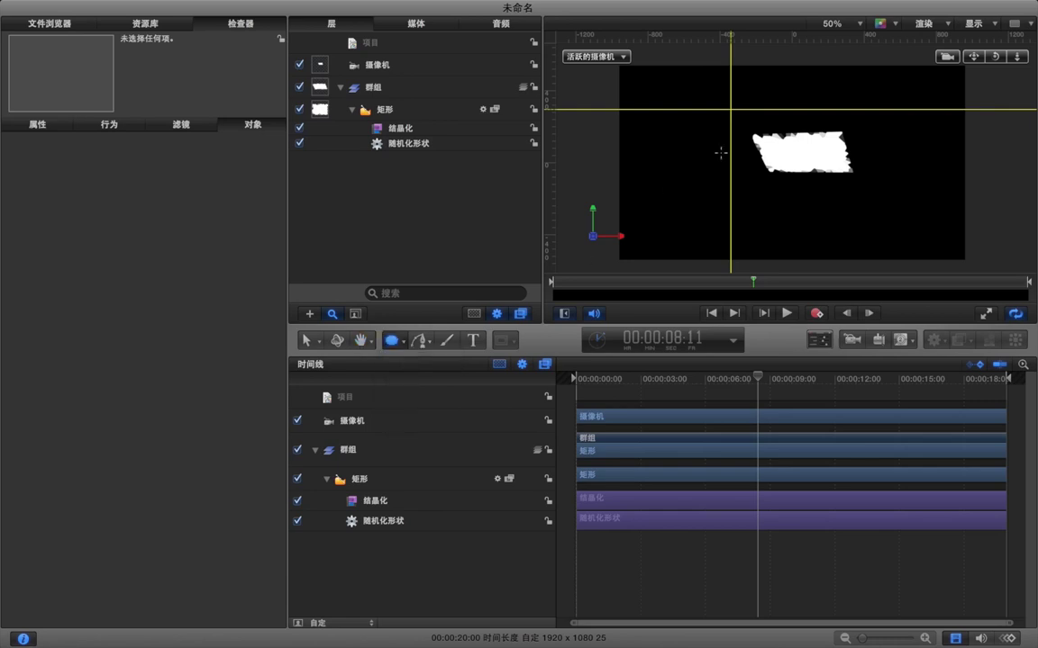
drag(655, 167, 701, 205)
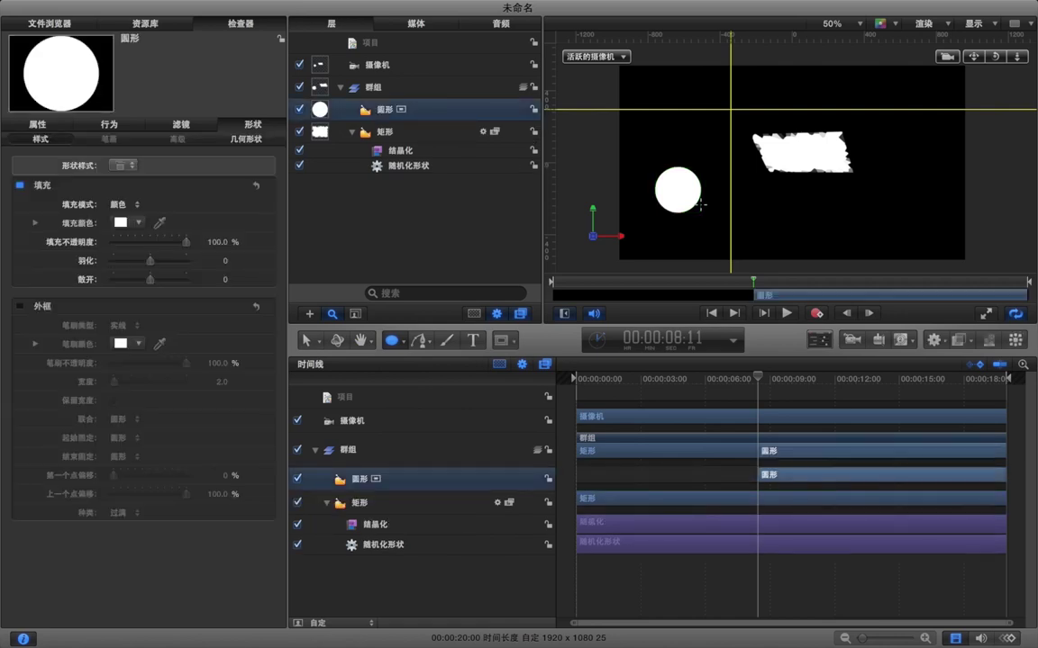
Draw a closed five-point Bezier shape (贝塞尔) below the rectangle.
click(418, 340)
click(759, 217)
click(806, 247)
click(866, 225)
click(846, 203)
click(753, 205)
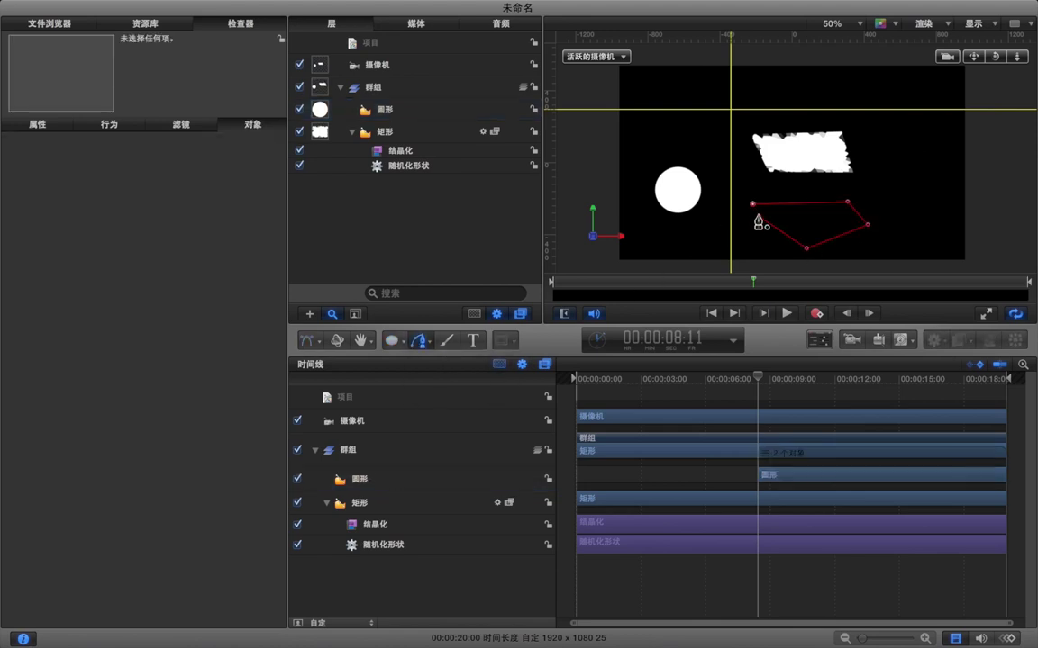
click(759, 217)
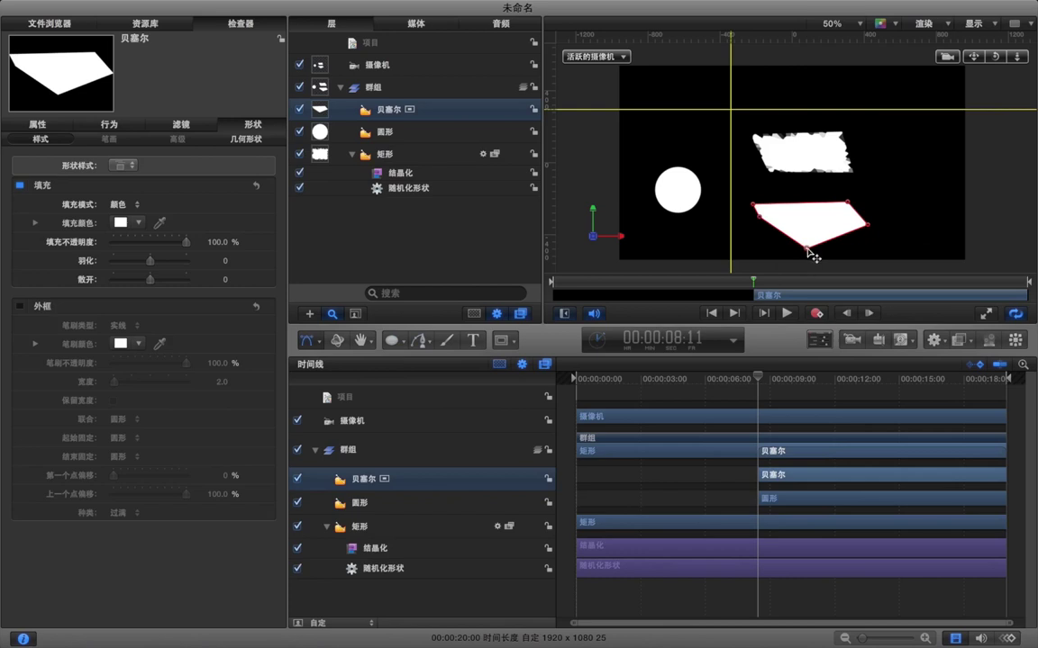
Reposition the Bezier shape's lowest point and leftmost lower point, and make the lowest point smooth (平滑).
drag(808, 250, 816, 245)
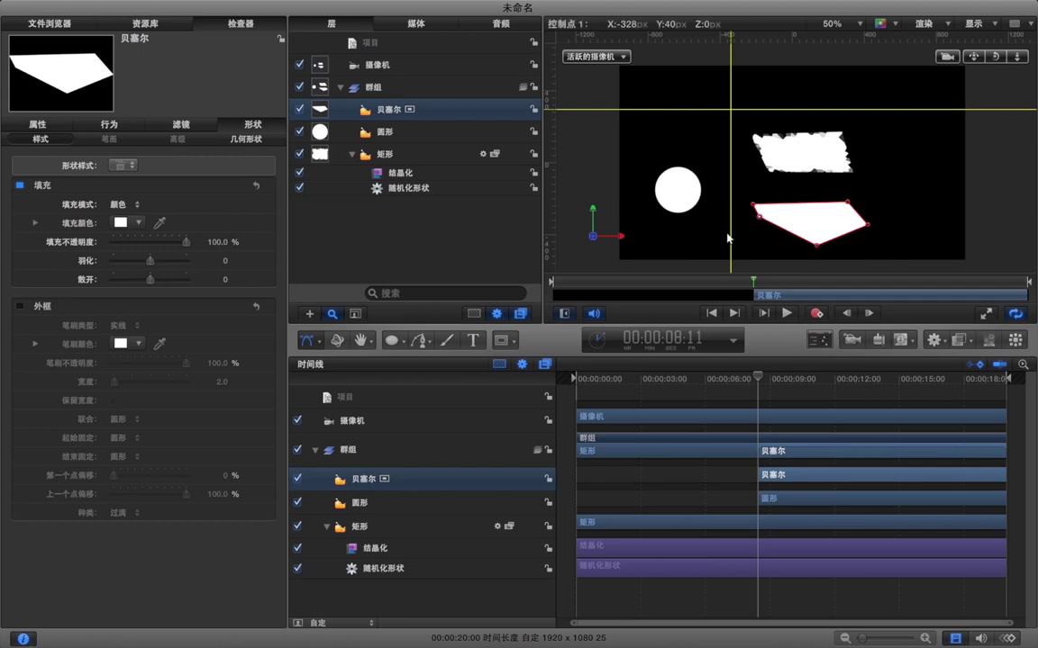
drag(752, 206, 722, 237)
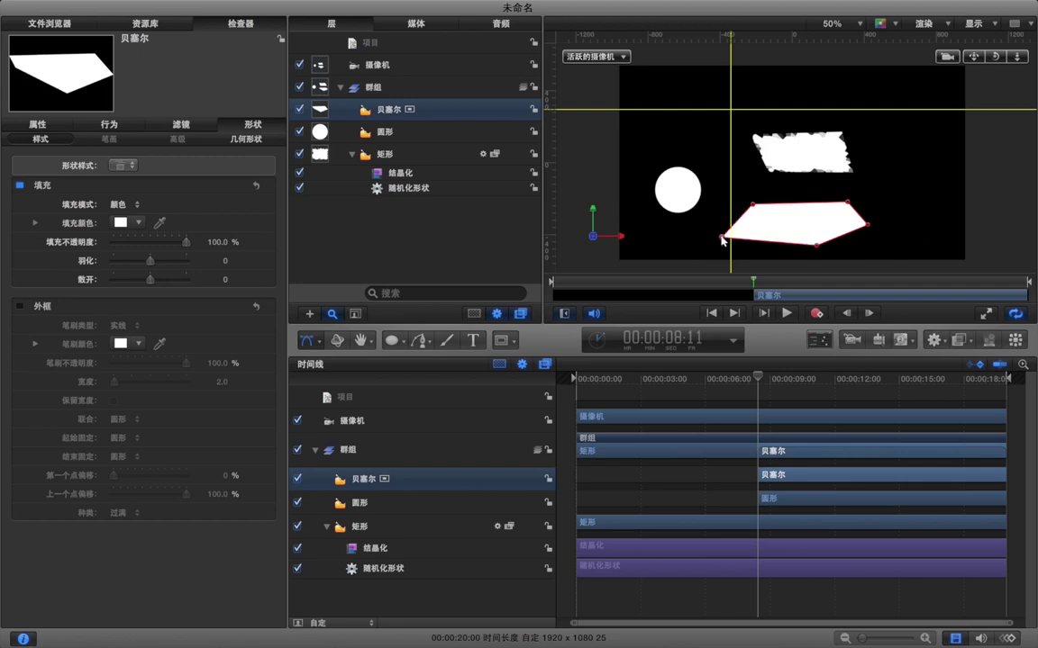
right_click(816, 247)
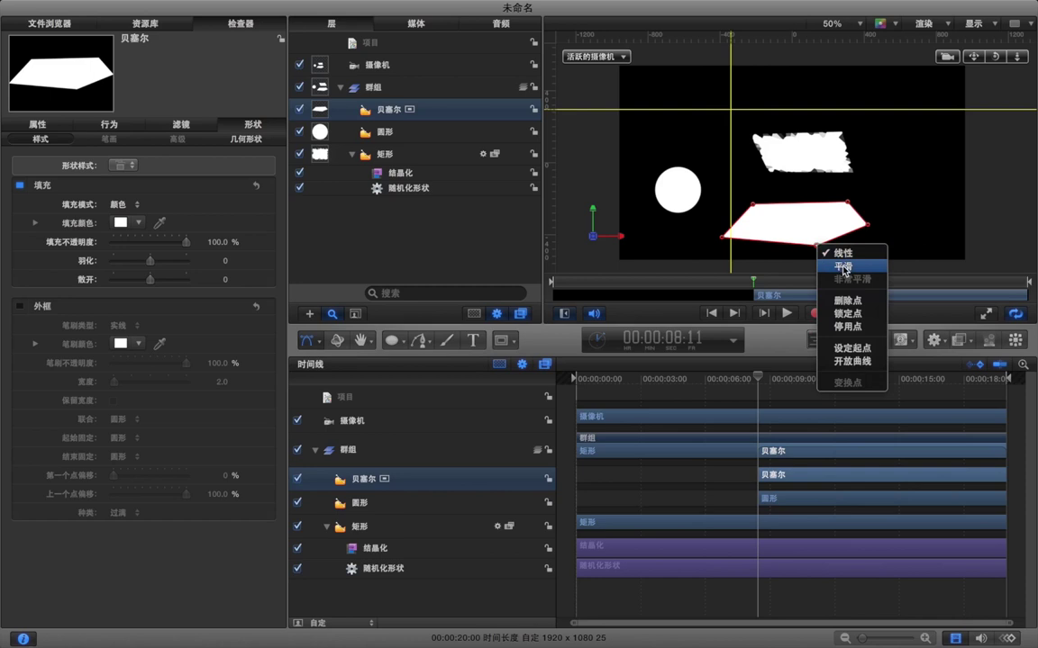
click(843, 267)
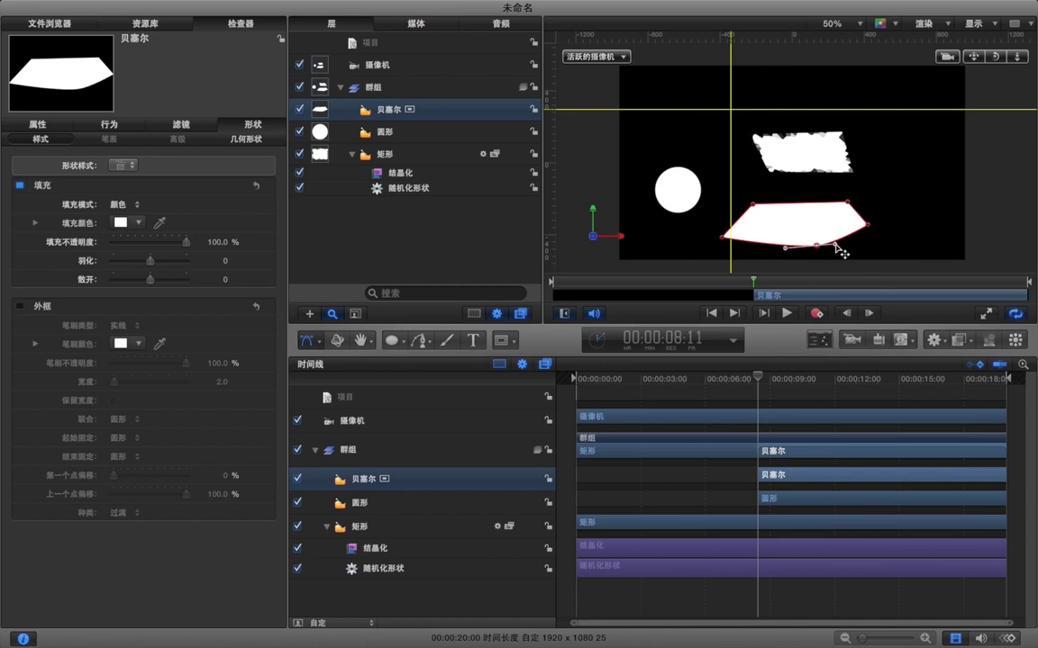
Adjust both tangent handles of the Bezier shape's smoothed point to reshape its lower curve.
drag(837, 243, 860, 240)
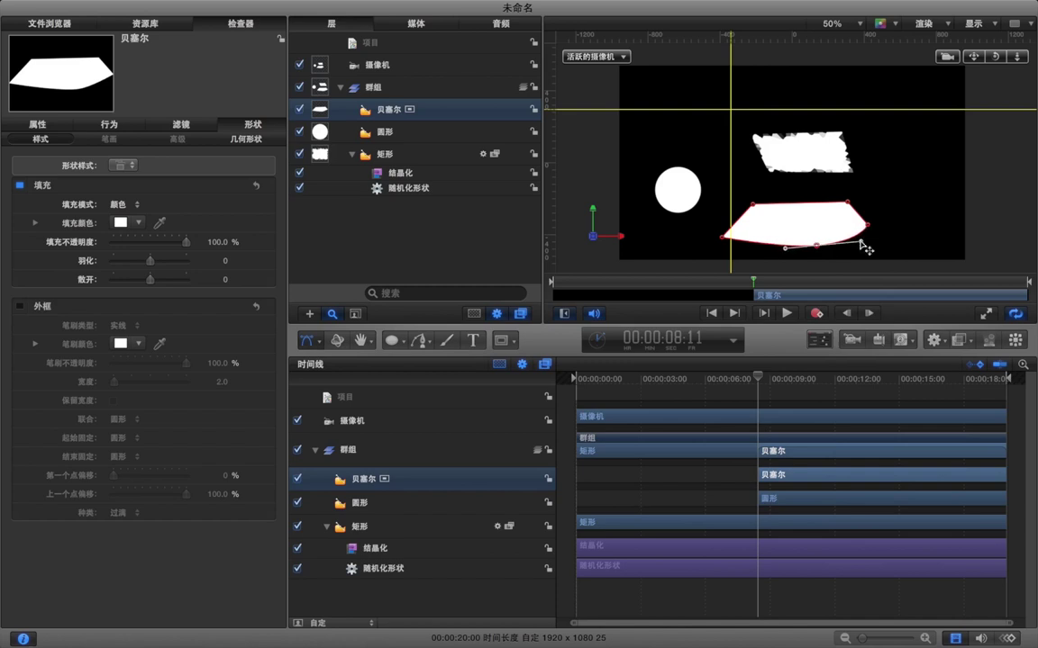
drag(787, 250, 744, 258)
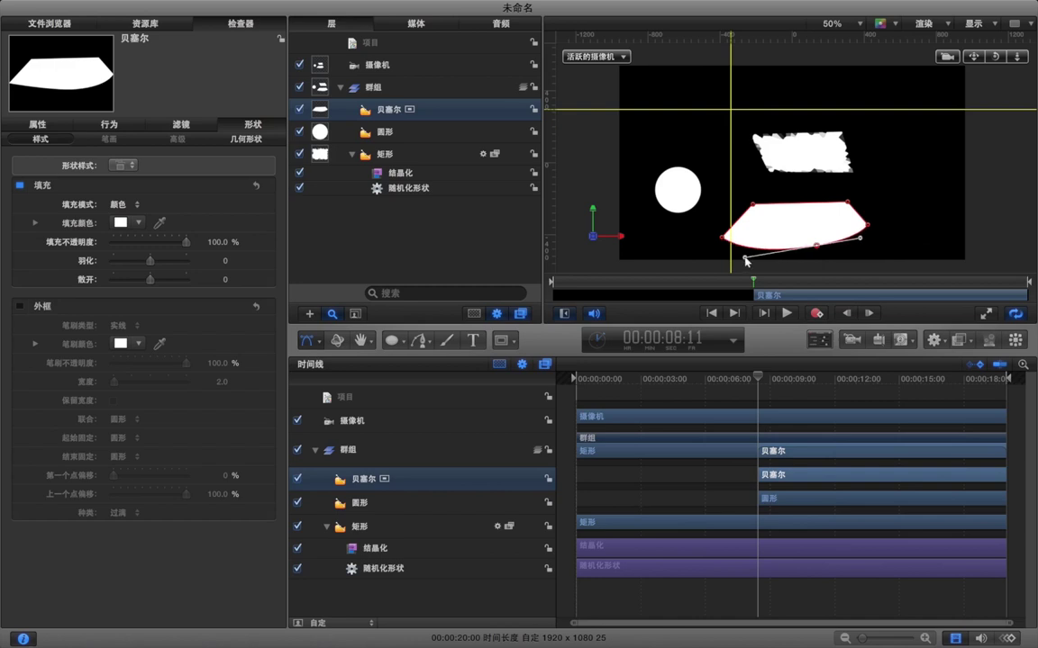
drag(861, 238, 863, 241)
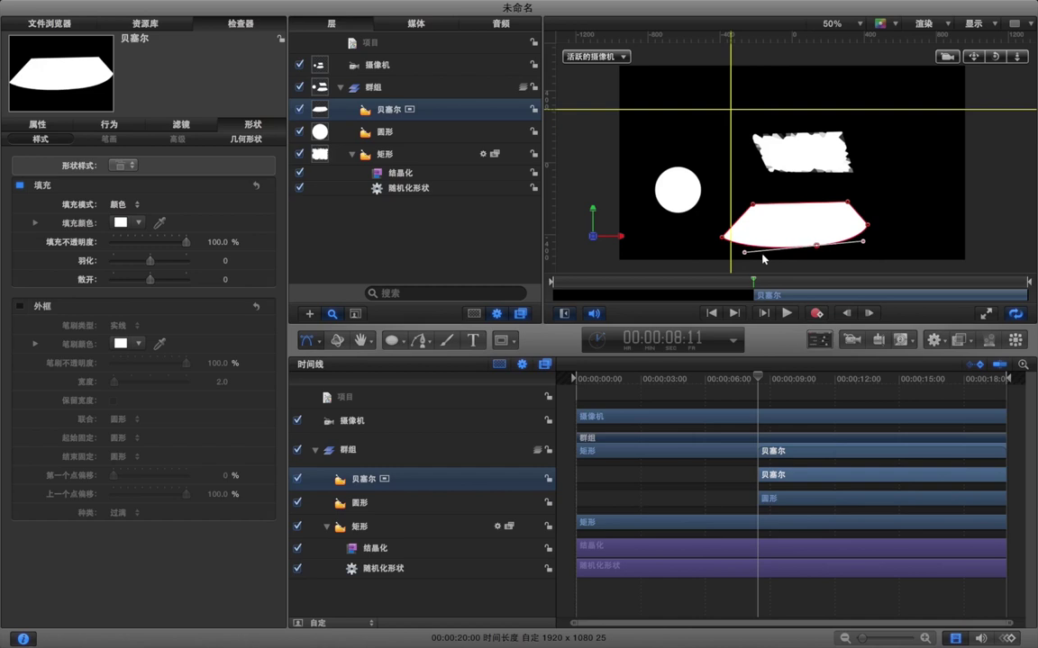
drag(744, 254, 780, 252)
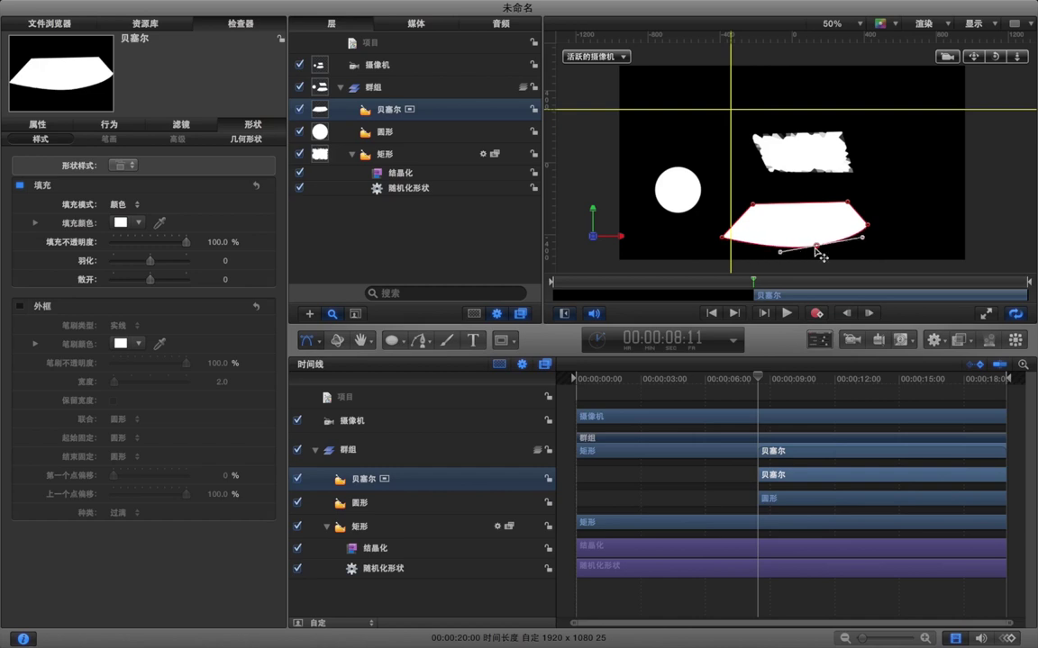
drag(862, 240, 849, 242)
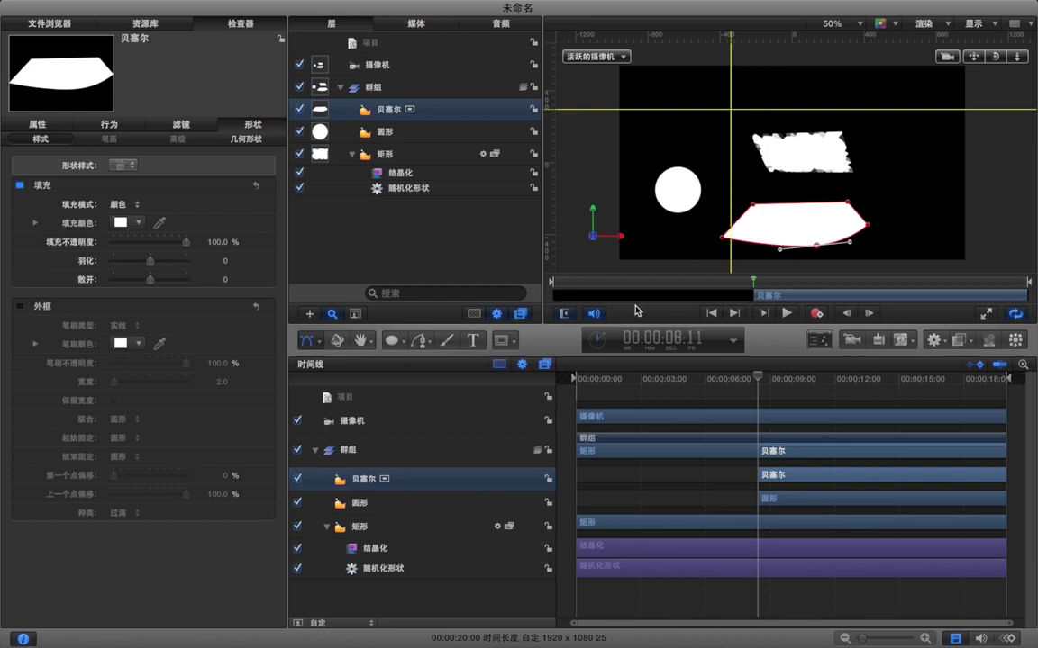
Paint a freehand looping stroke across the canvas with the paint stroke tool.
click(446, 343)
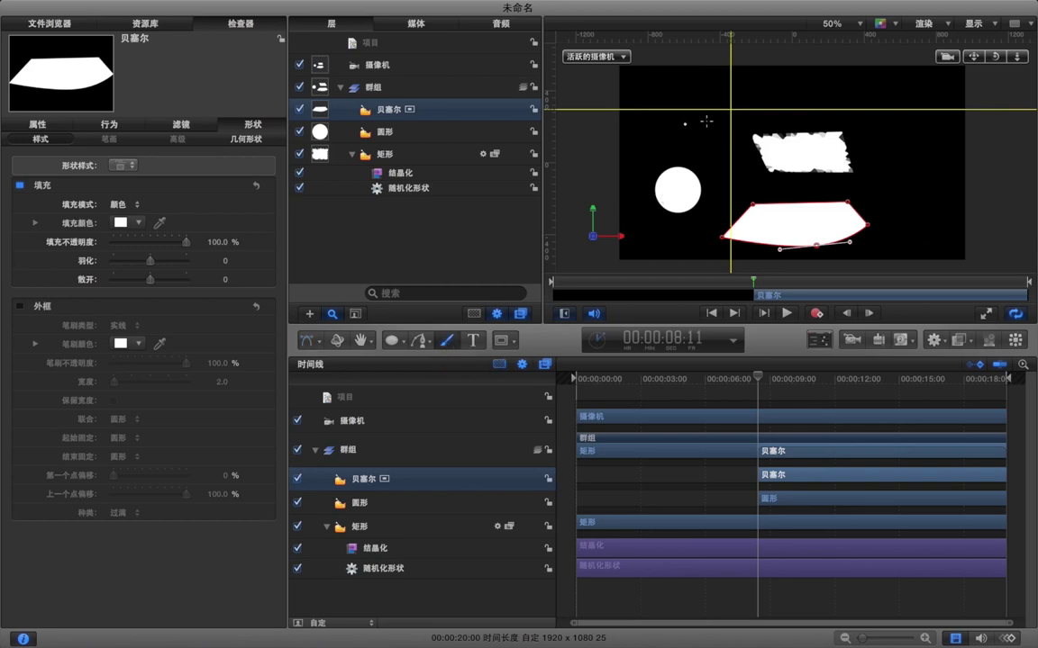
mouse_move(911, 159)
mouse_down()
mouse_move(825, 183)
mouse_move(833, 104)
mouse_move(869, 145)
mouse_move(662, 151)
mouse_up()
mouse_move(598, 134)
mouse_down()
mouse_move(699, 45)
mouse_move(685, 87)
mouse_up()
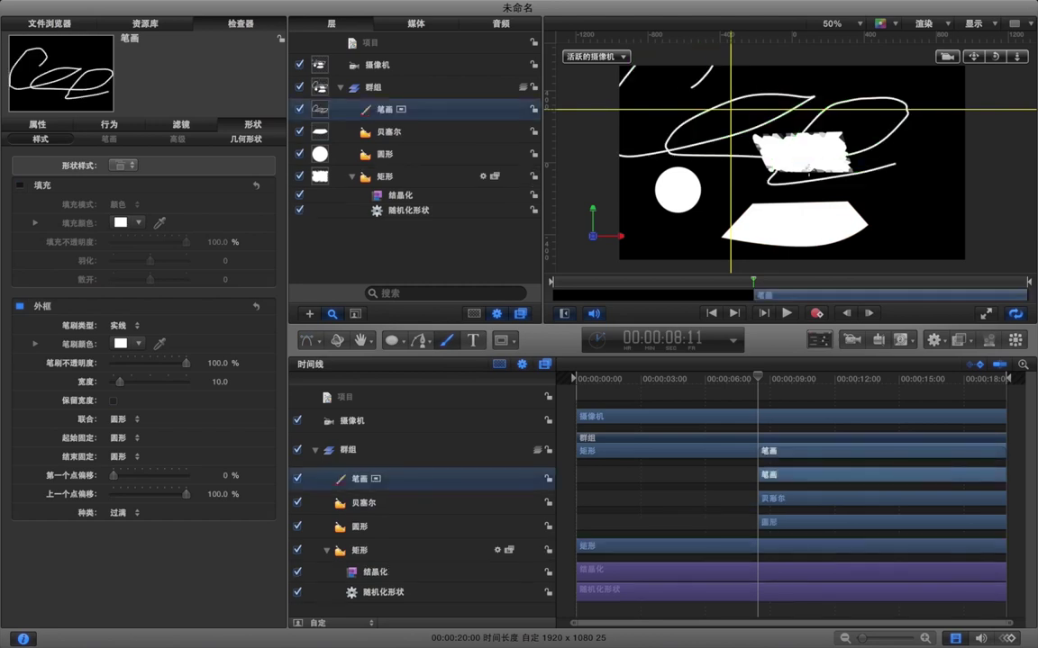
Activate the text tool, and review the mask types from 矩形遮罩 to B 样条曲线遮罩 without choosing one.
click(473, 343)
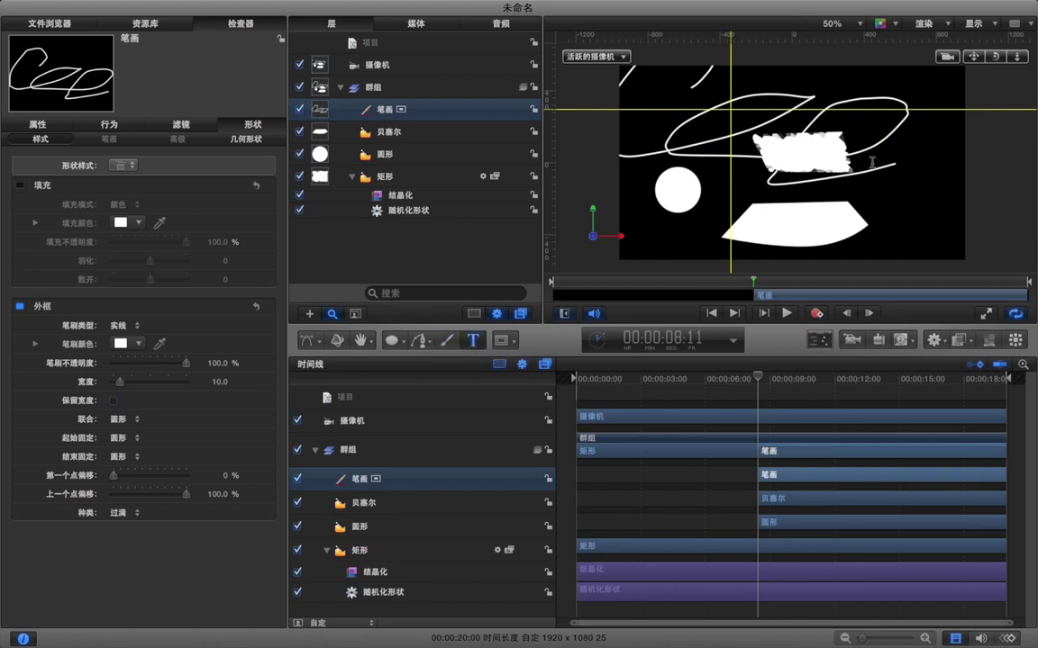
click(513, 342)
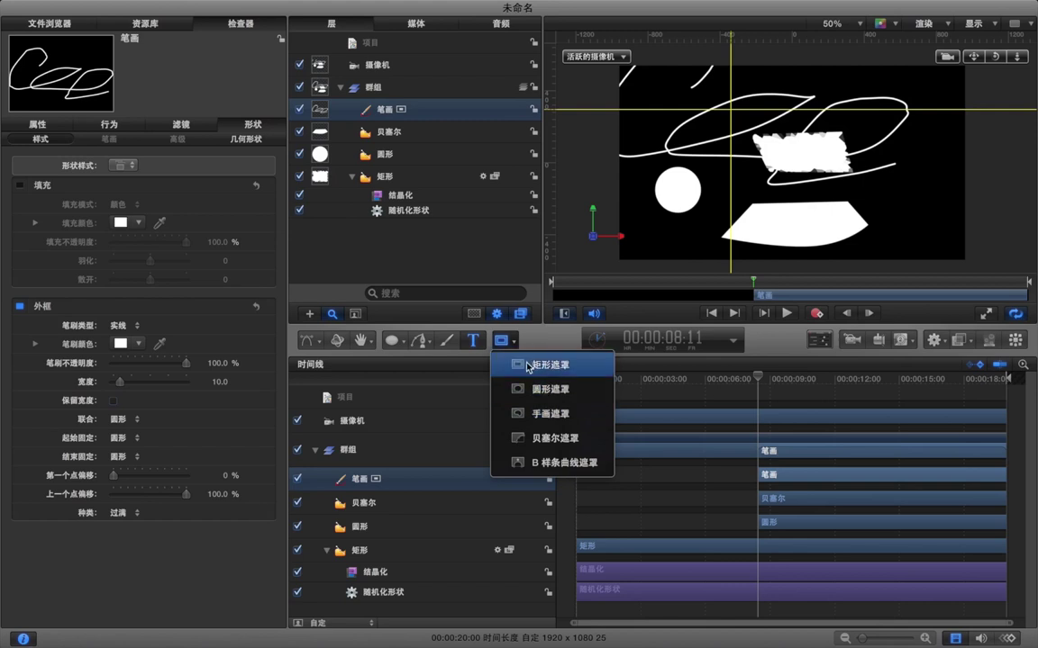
key(Escape)
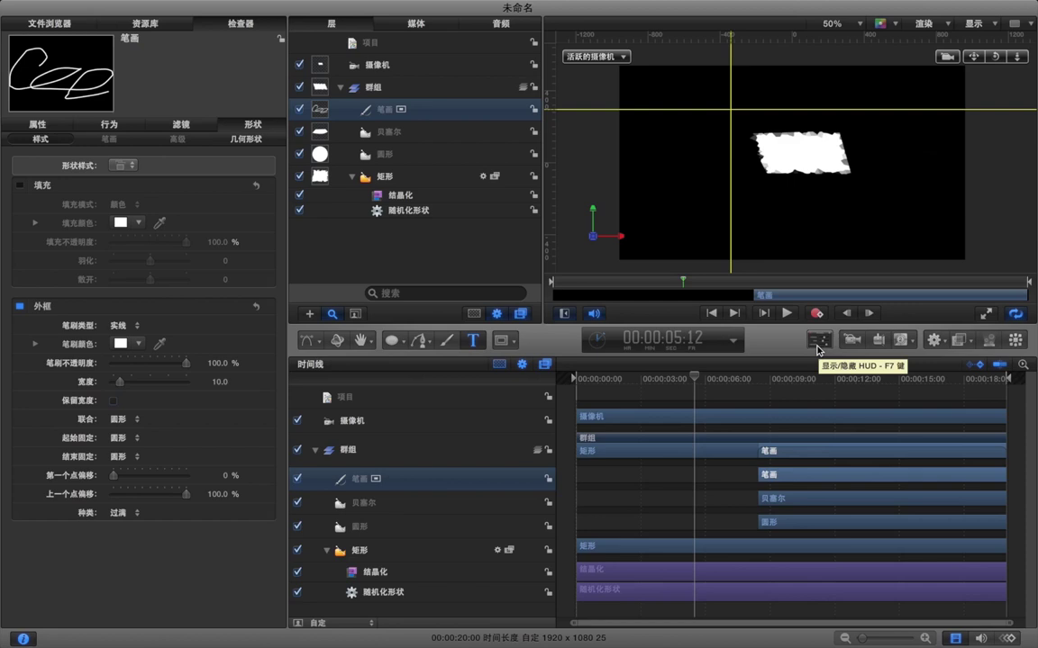
Show the HUD for the stroke (笔画), reposition it, and display the rectangle's (矩形) parameters in it.
click(818, 350)
drag(159, 322, 301, 244)
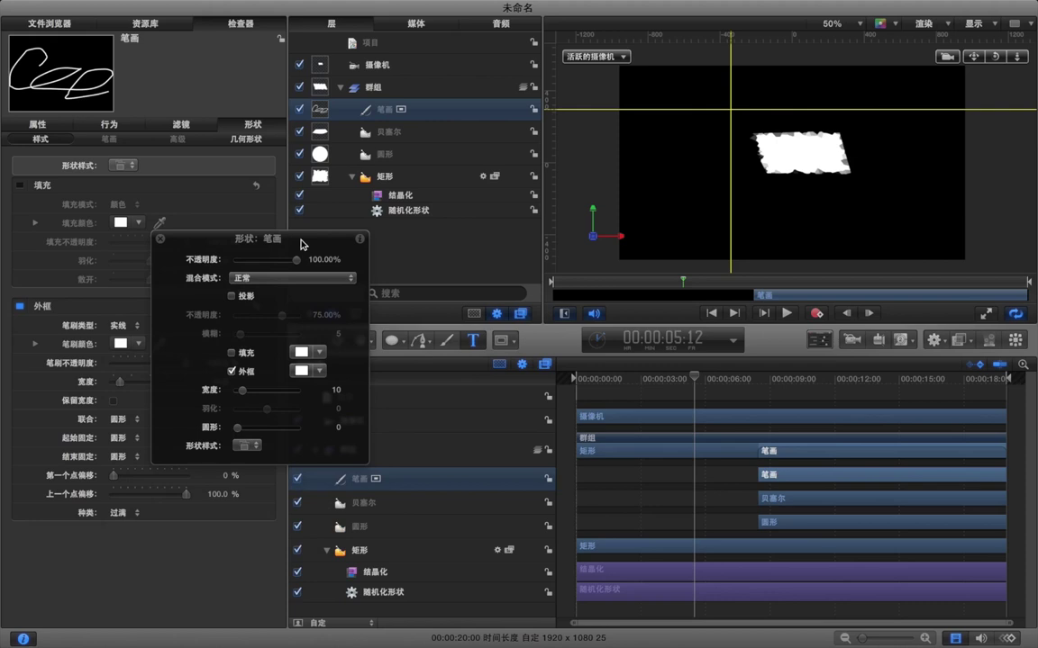
drag(301, 243, 240, 236)
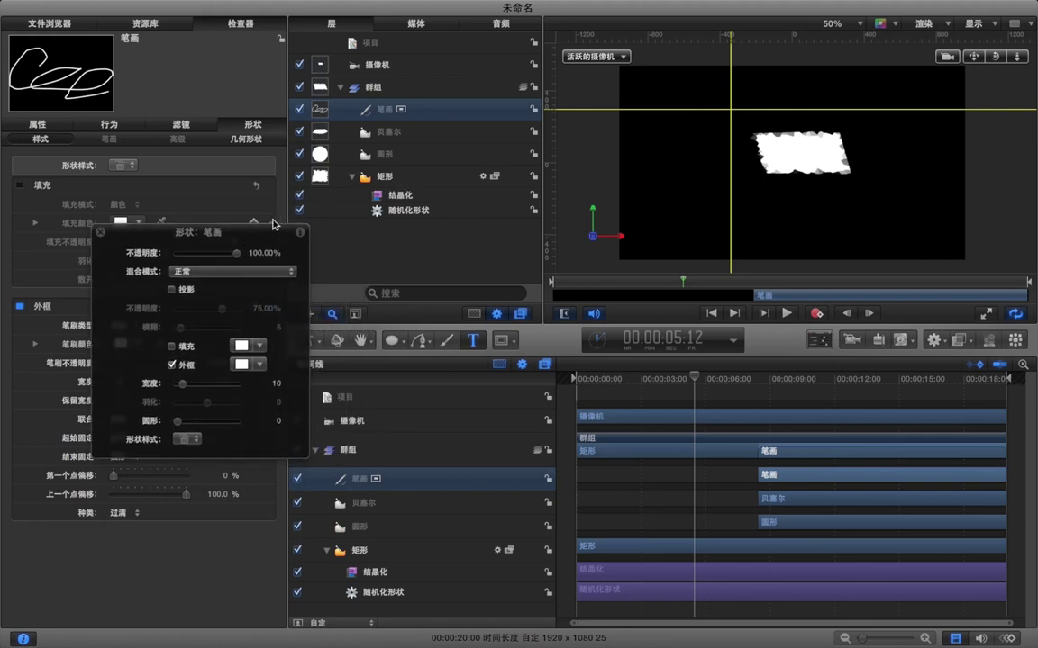
drag(236, 227, 234, 214)
click(415, 181)
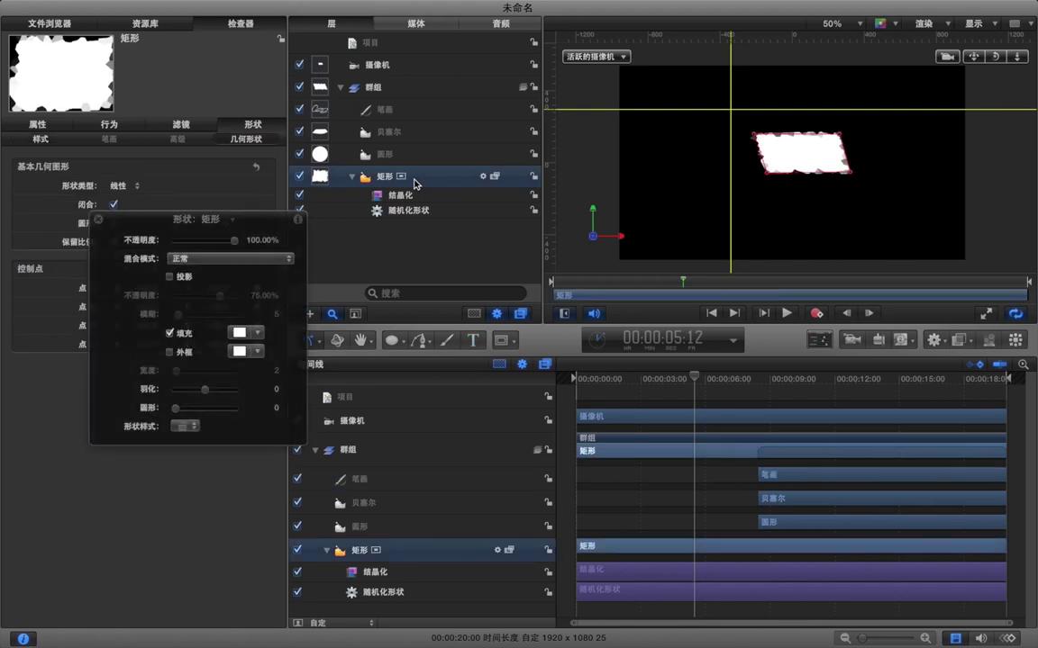
drag(237, 218, 303, 248)
Switch to the file browser and review the rectangle's blend modes (混合模式) in the HUD, keeping 正常.
key(super+1)
click(270, 279)
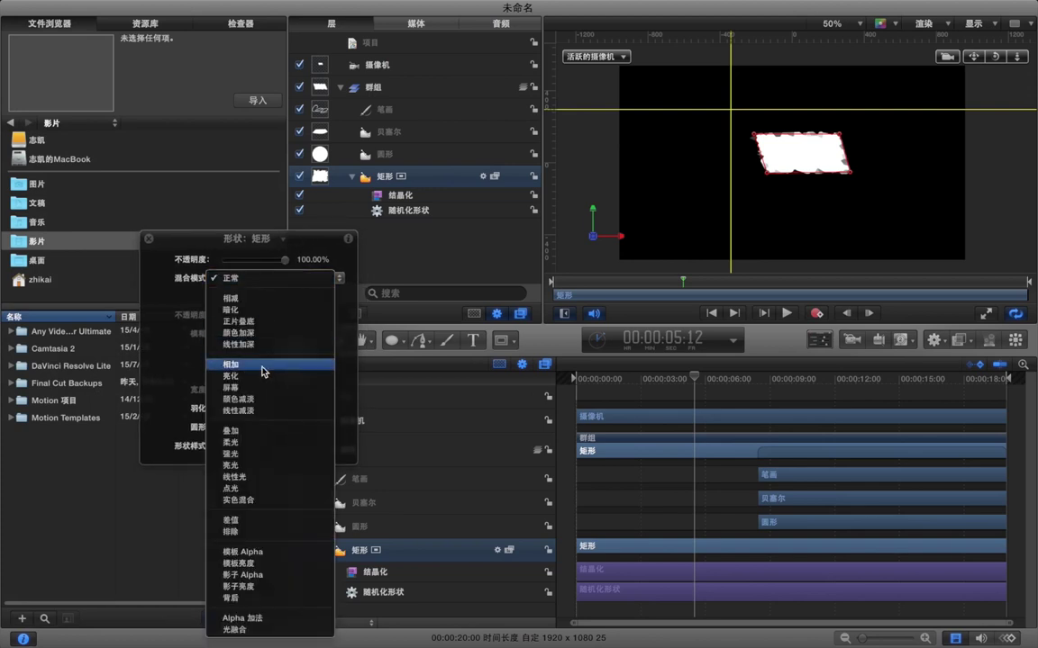
click(315, 278)
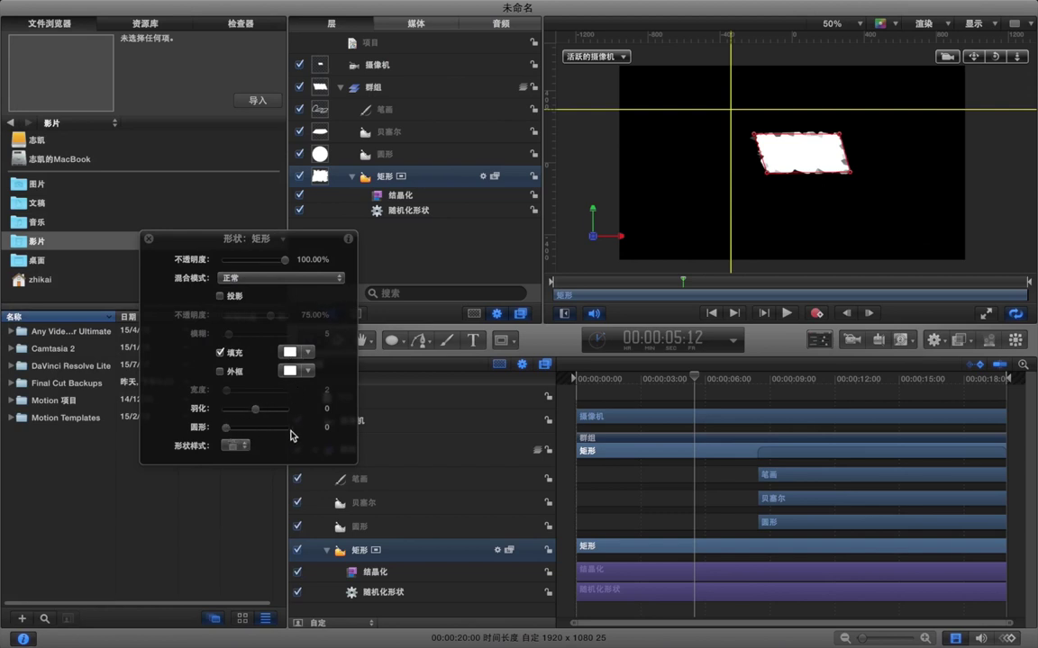
Close the HUD and return the selection to the stroke (笔画).
click(150, 240)
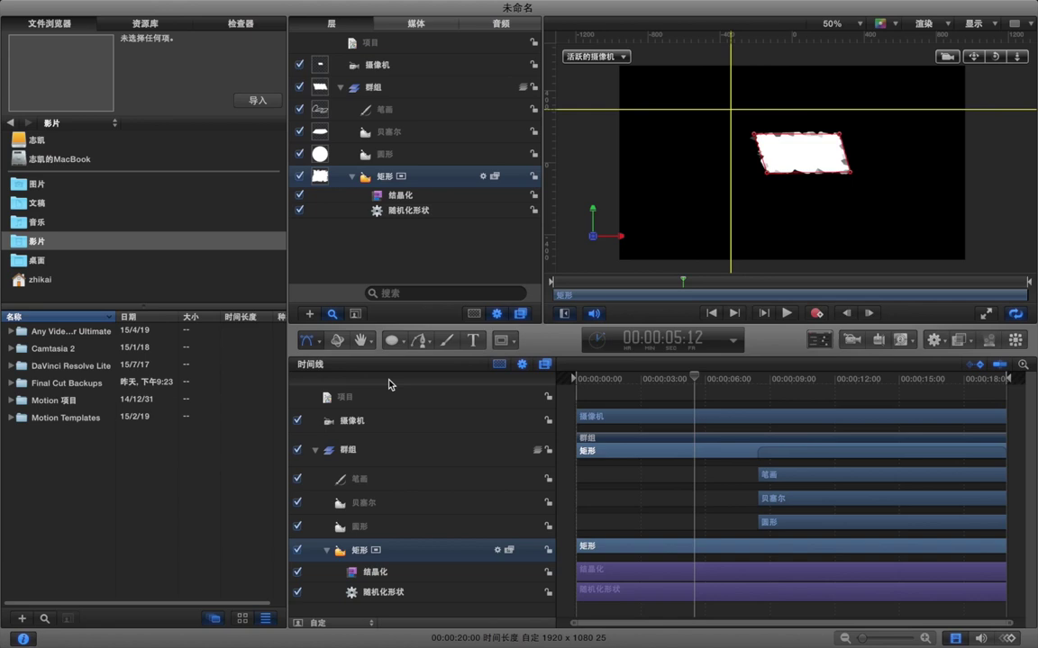
key(super+z)
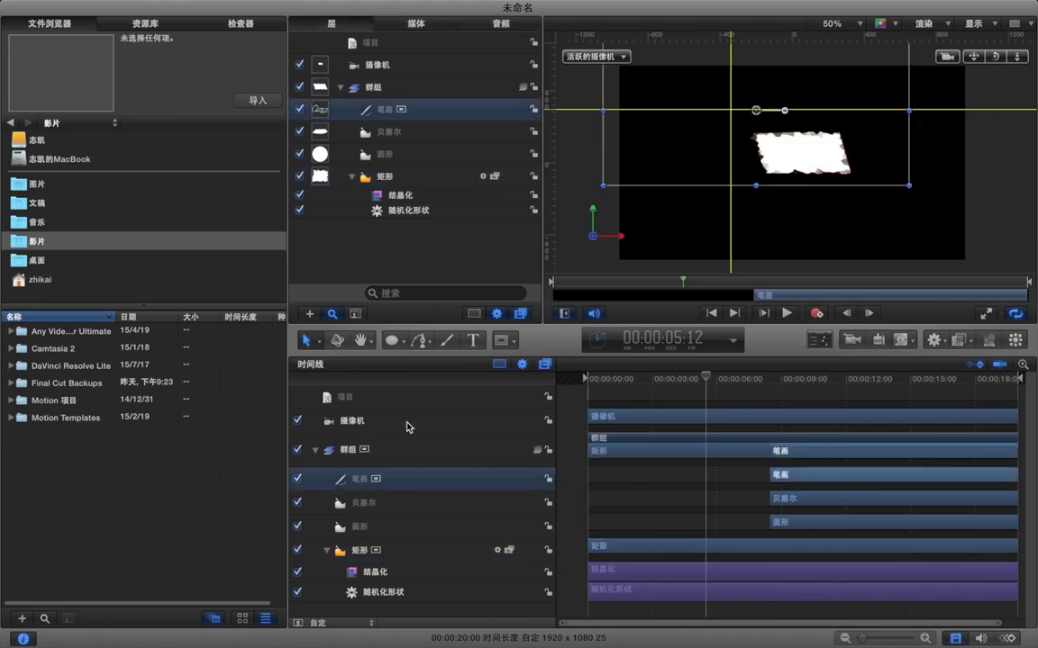
Select the group (群组), review its available commands, and switch it to a 2D group.
click(406, 420)
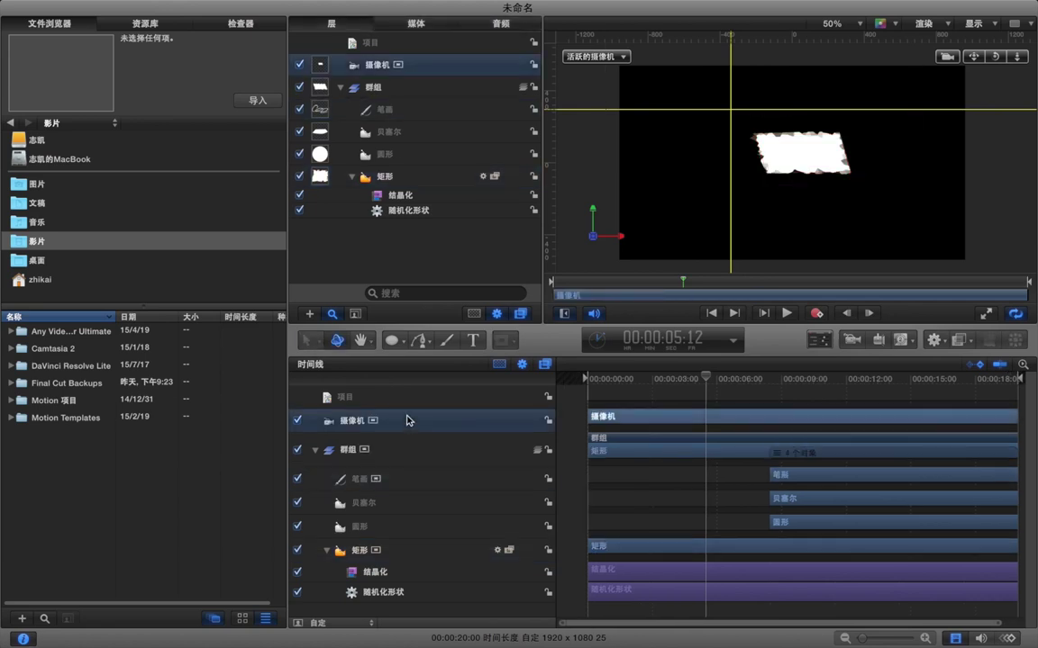
click(403, 401)
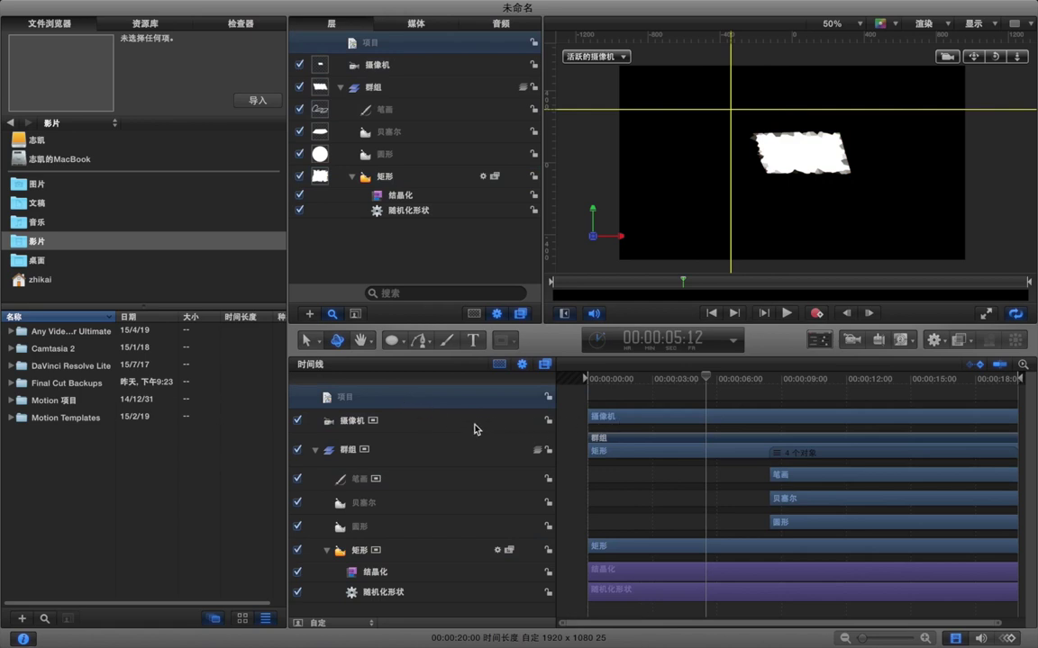
click(459, 453)
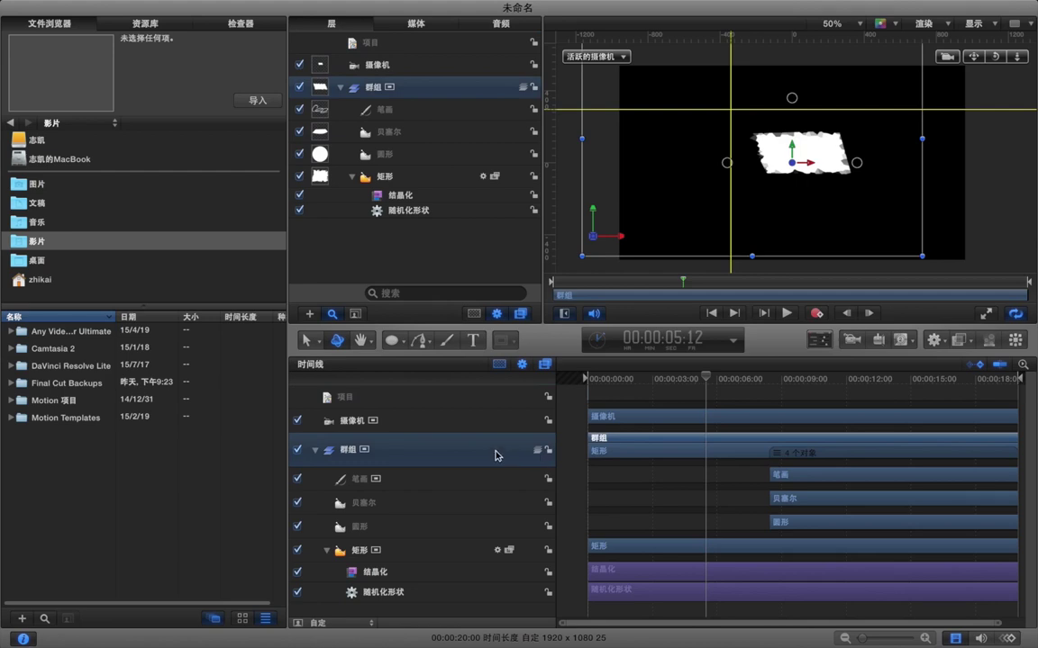
right_click(495, 454)
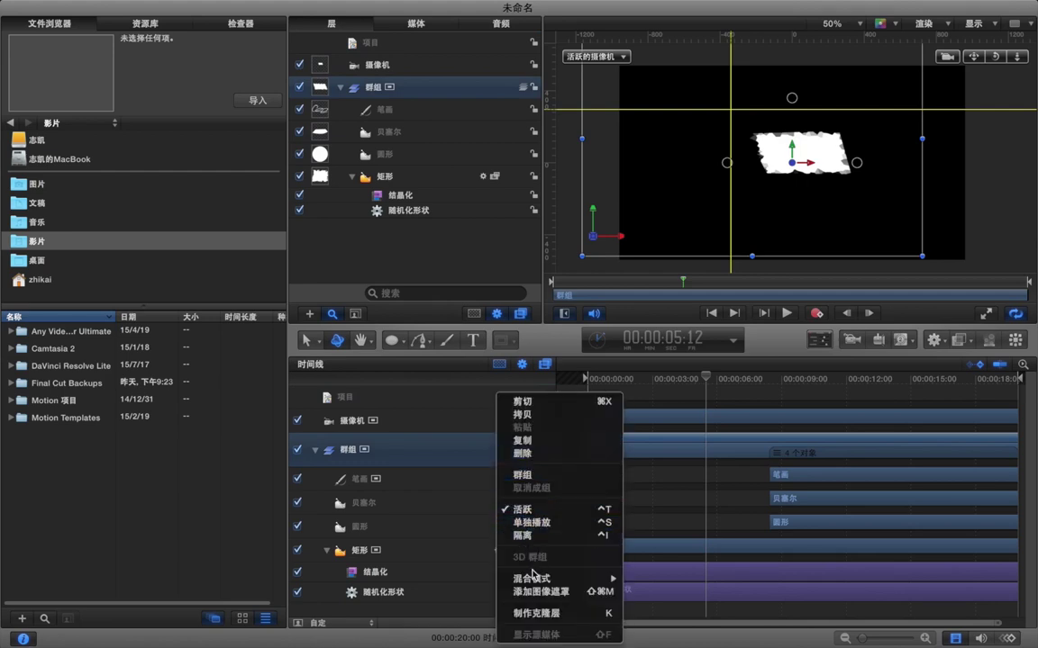
click(408, 399)
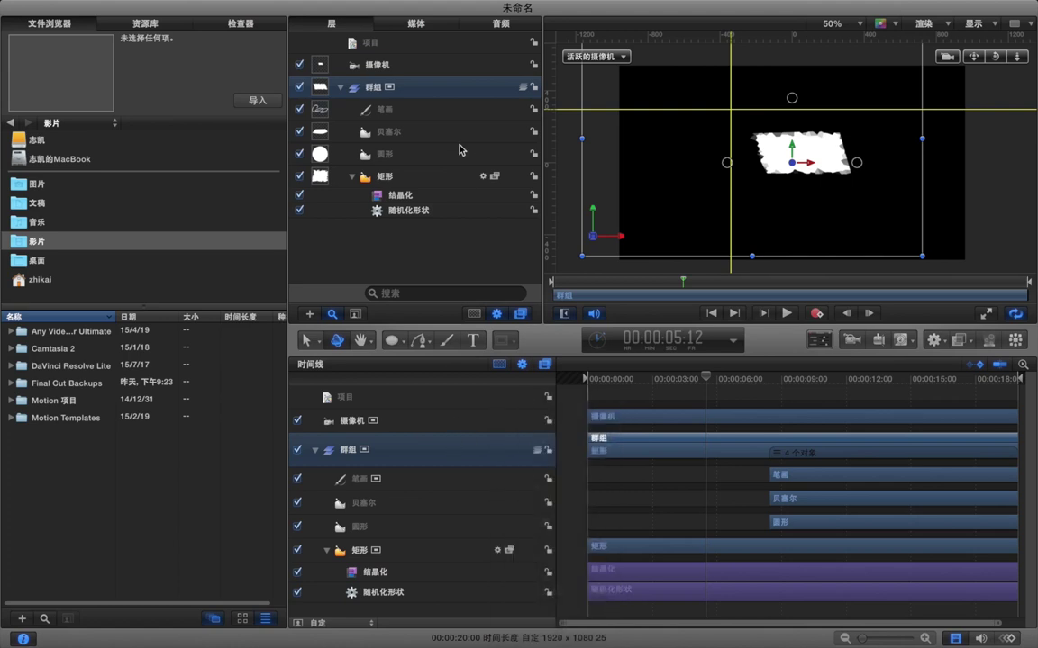
right_click(429, 98)
click(449, 230)
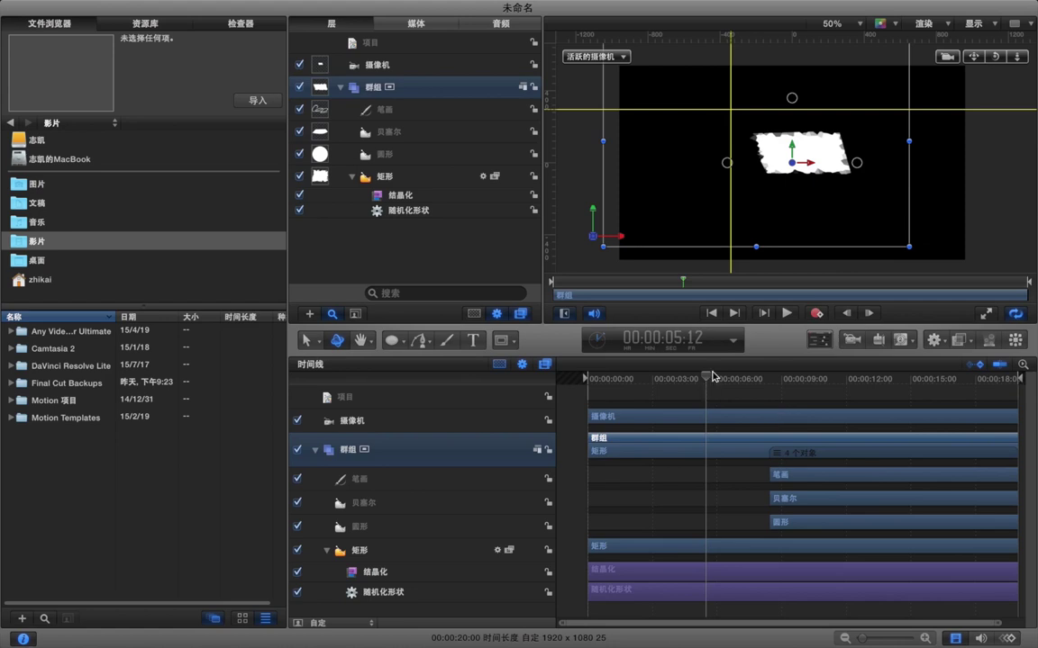
Add a position (位置) keyframe to the rectangle (矩形) at 00:00:03:02.
drag(713, 377, 656, 378)
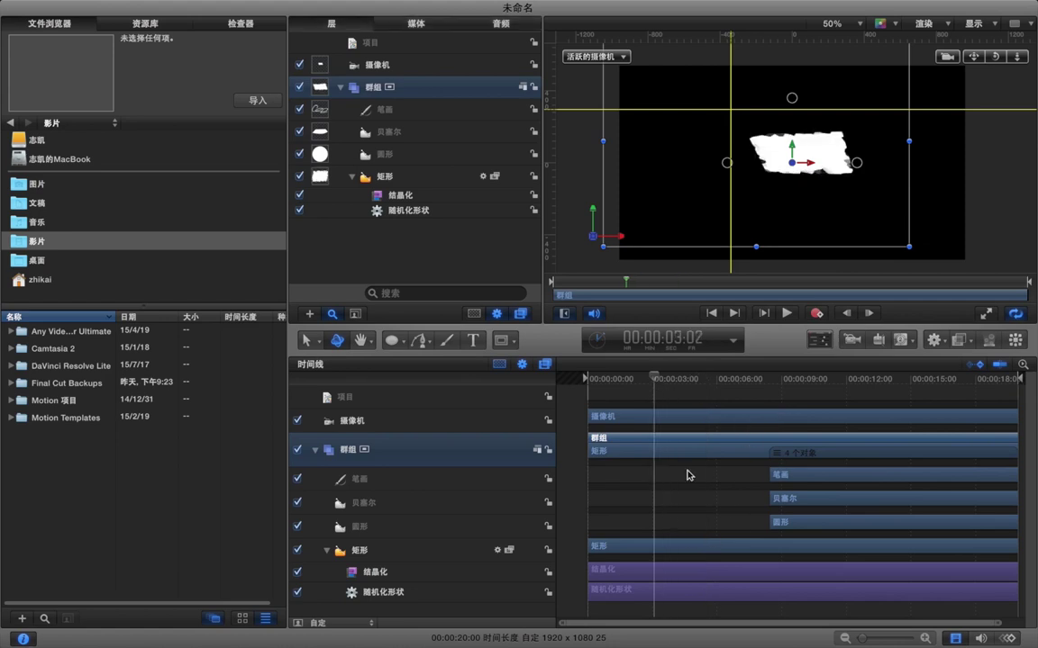
click(682, 547)
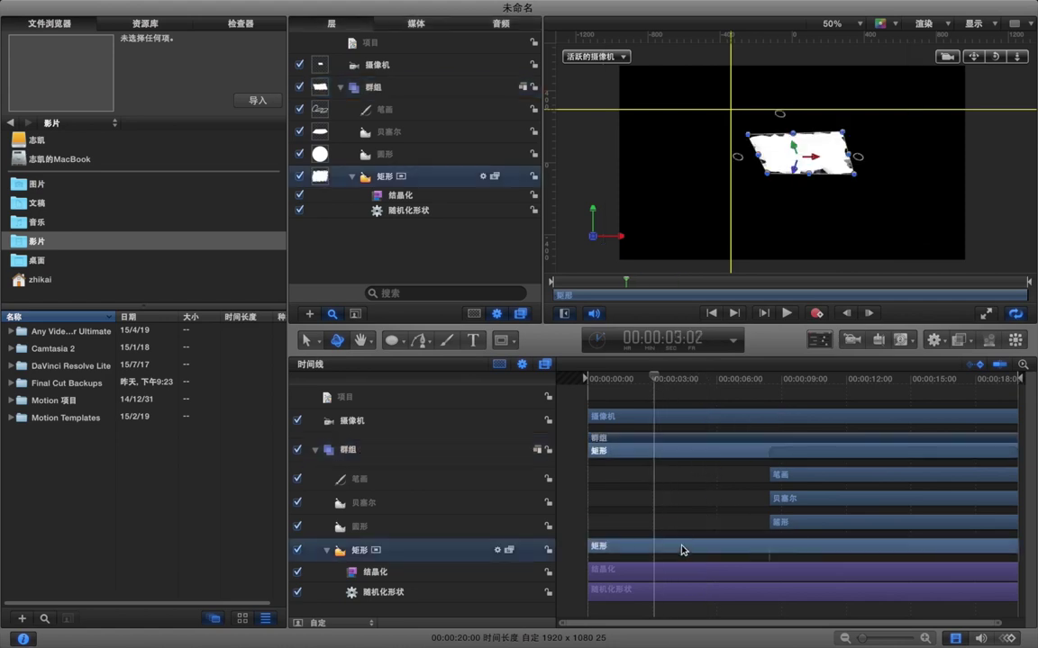
click(242, 25)
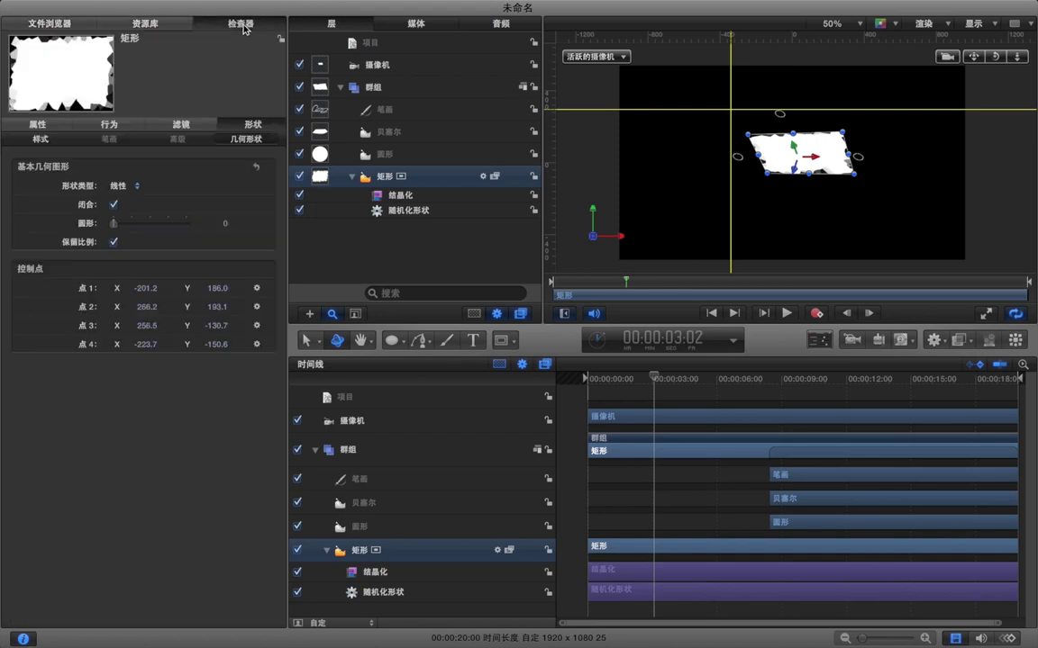
click(40, 126)
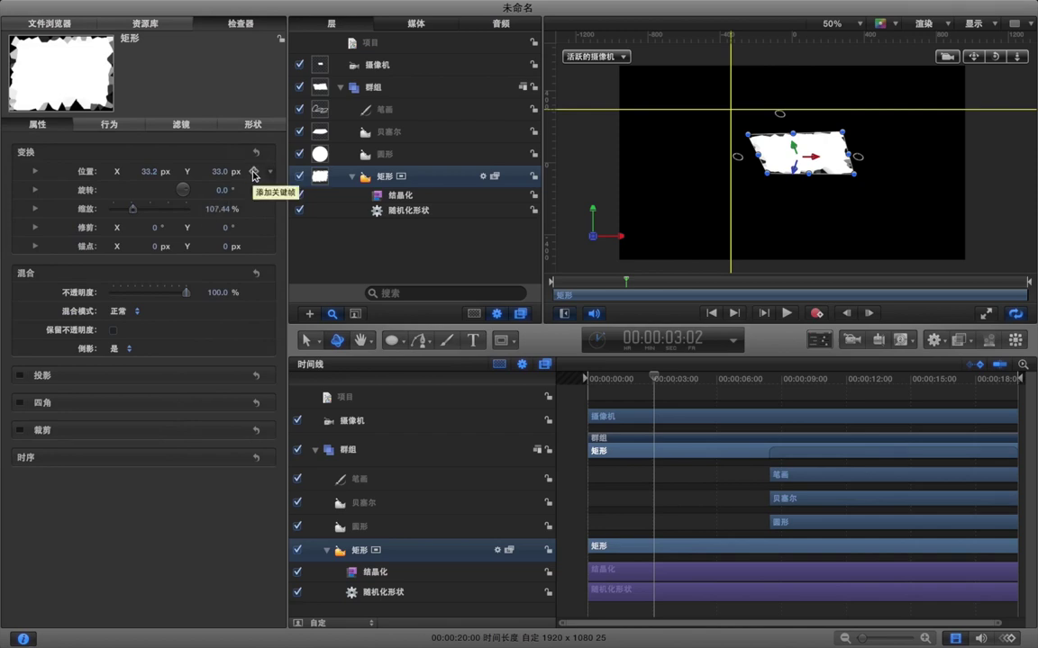
click(253, 172)
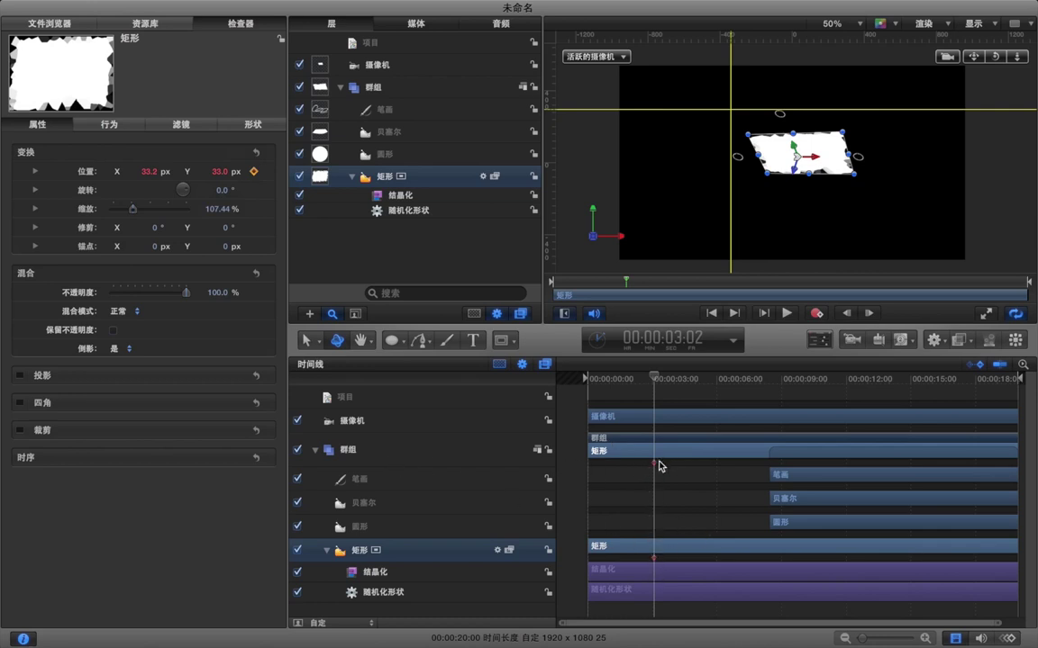
Add a second position (位置) keyframe to the rectangle at 00:00:05:20, and preview the span between both keyframes.
drag(655, 378, 715, 379)
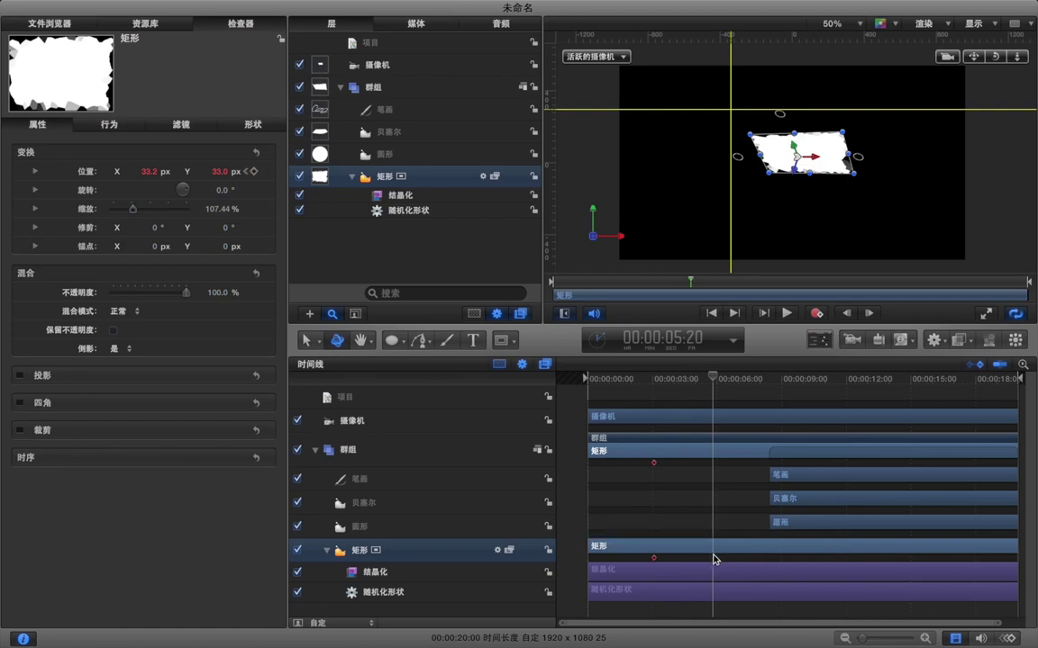
click(254, 171)
drag(711, 377, 658, 383)
key(space)
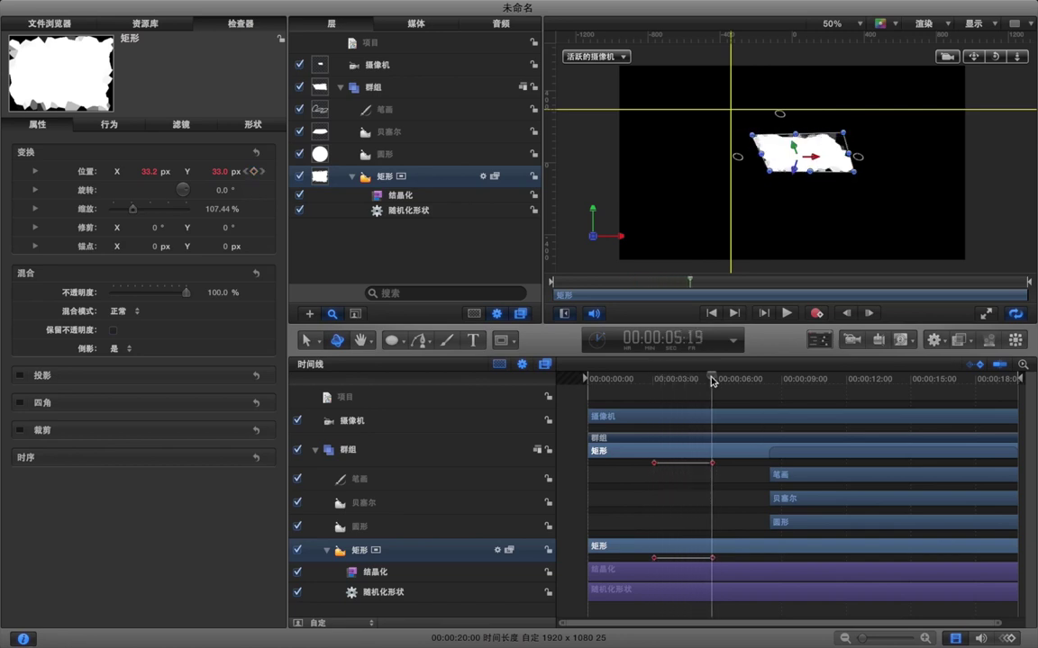
click(655, 380)
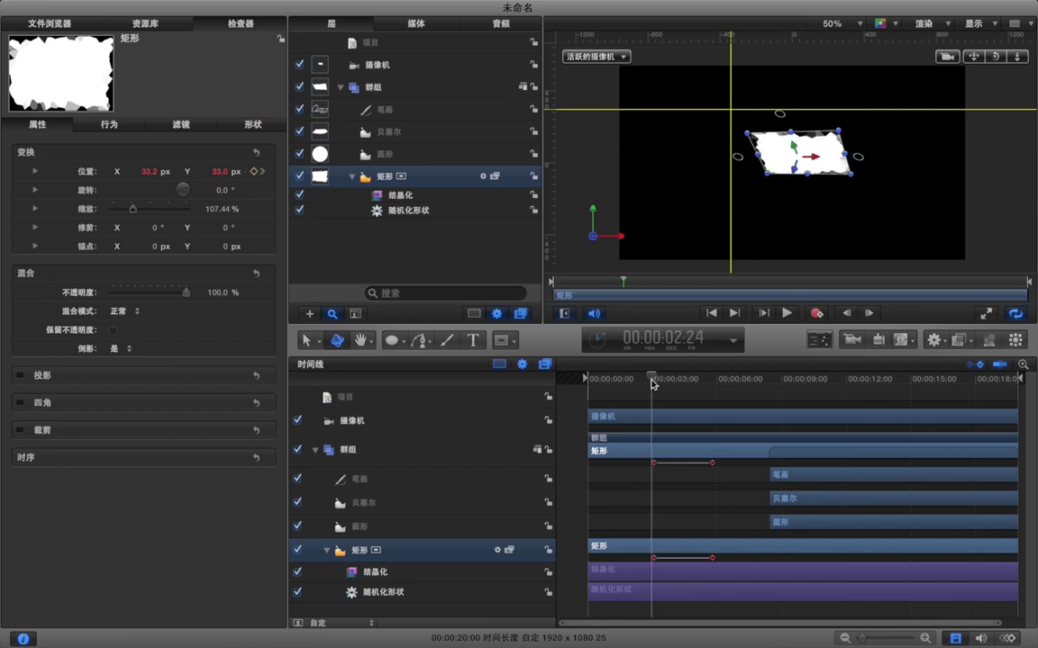
Toggle the video timeline and the audio timeline to compare them, and show the keyframe editor (关键帧编辑器).
click(955, 639)
click(955, 639)
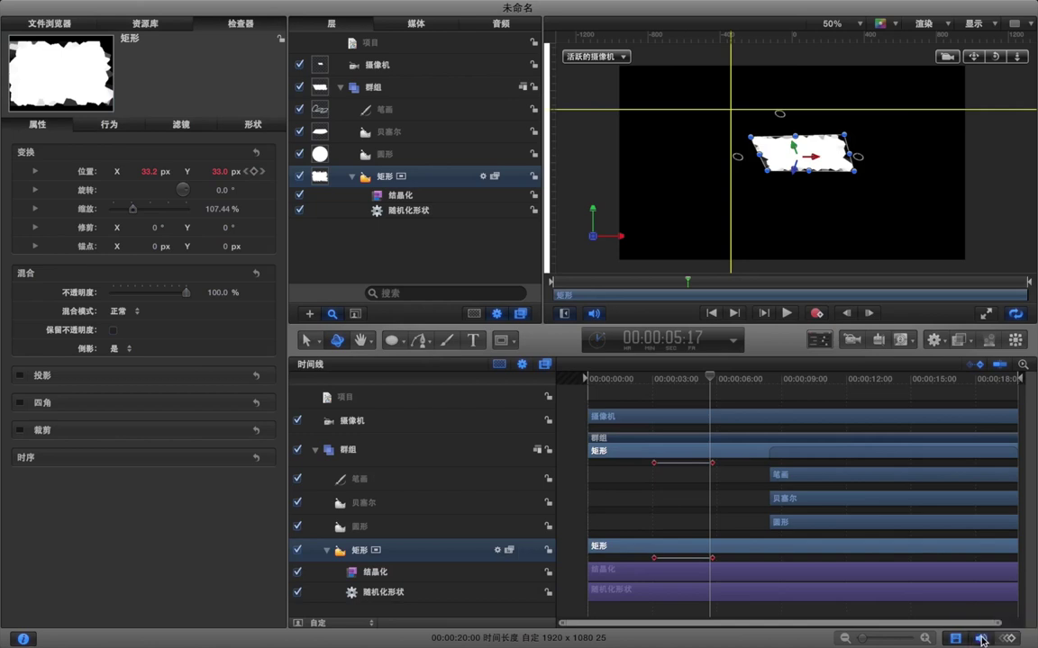
click(981, 638)
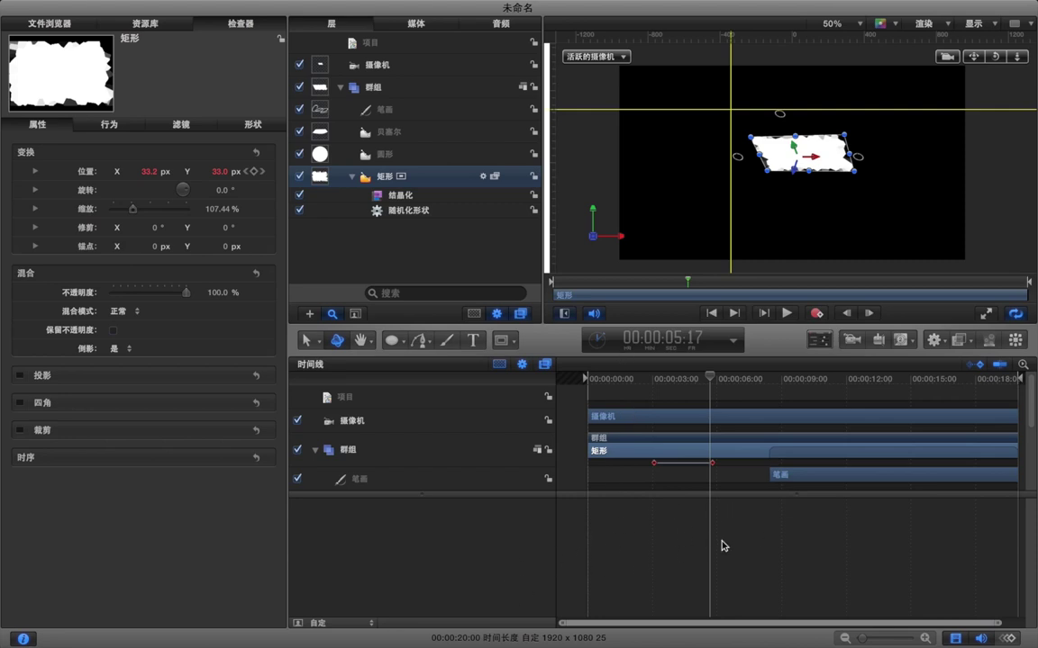
click(981, 640)
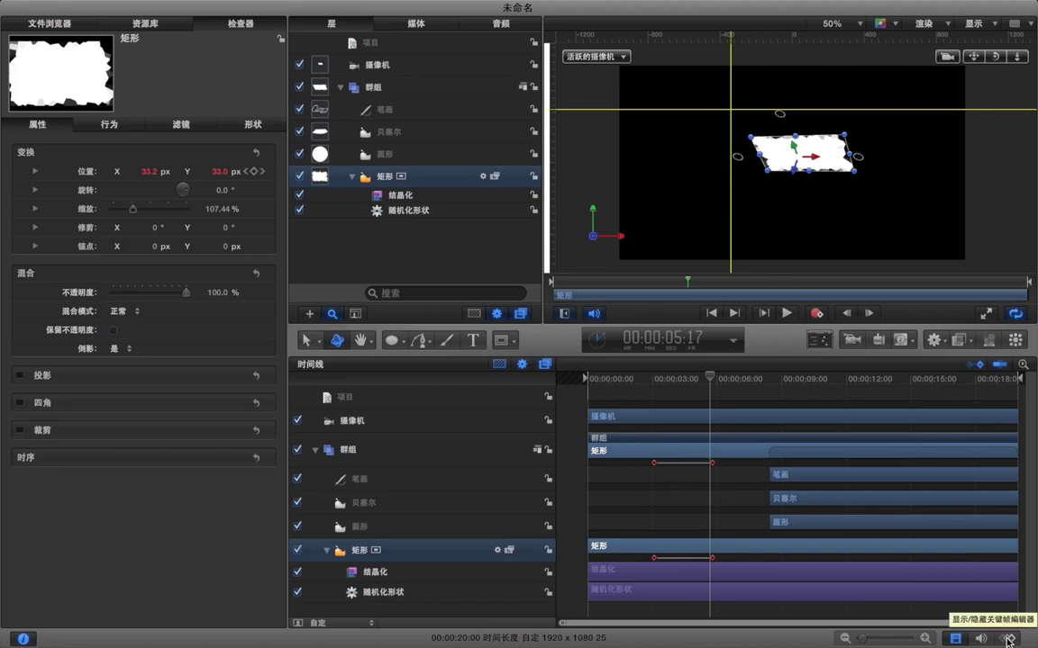
click(1009, 639)
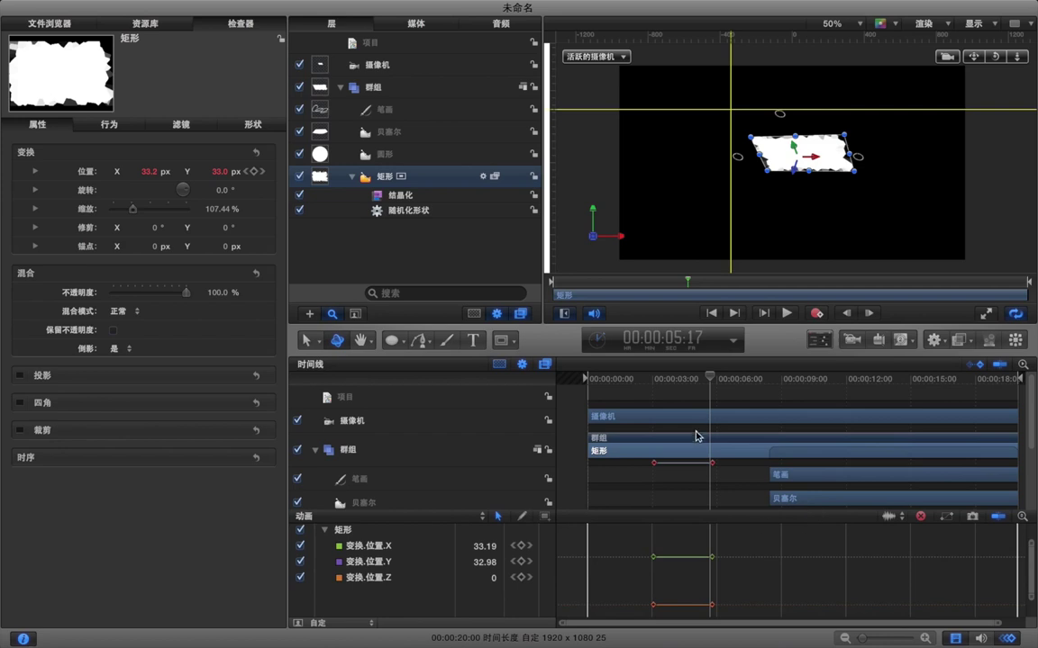
At the rectangle's 00:00:05:20 keyframe, set the position to X 24.06, Y 50.98 and Z 11 px.
scroll(695, 438, down, 3)
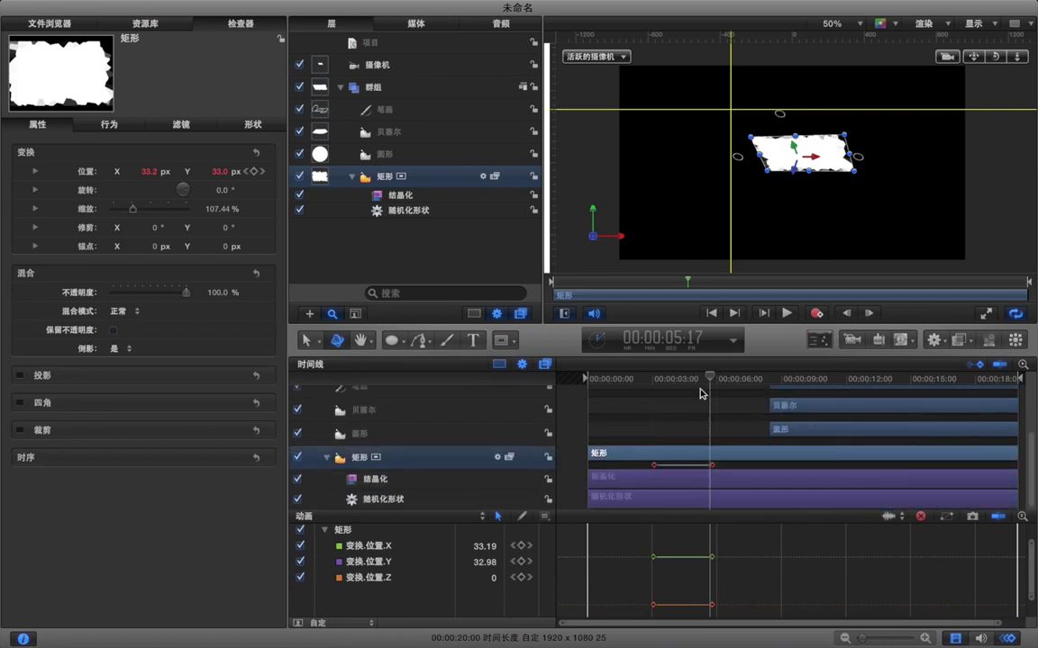
click(657, 382)
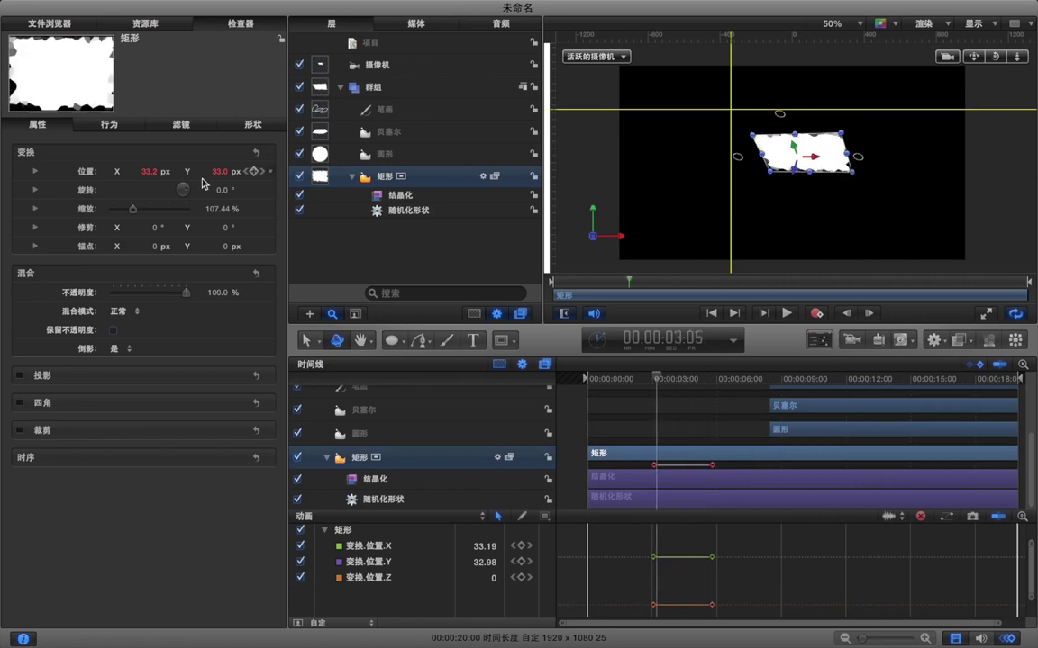
click(33, 172)
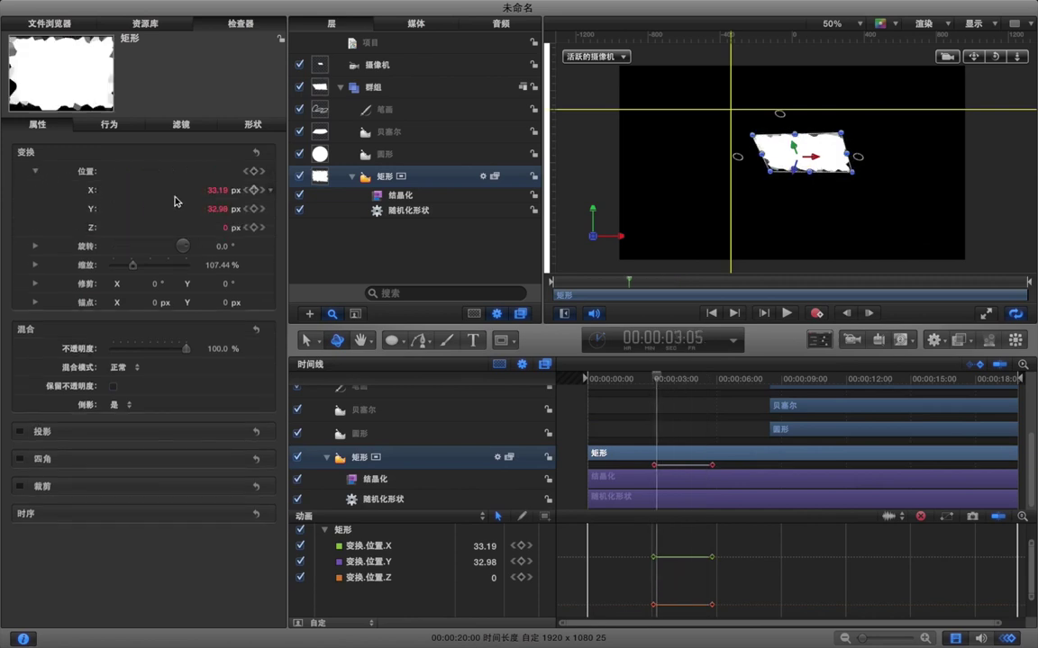
click(247, 173)
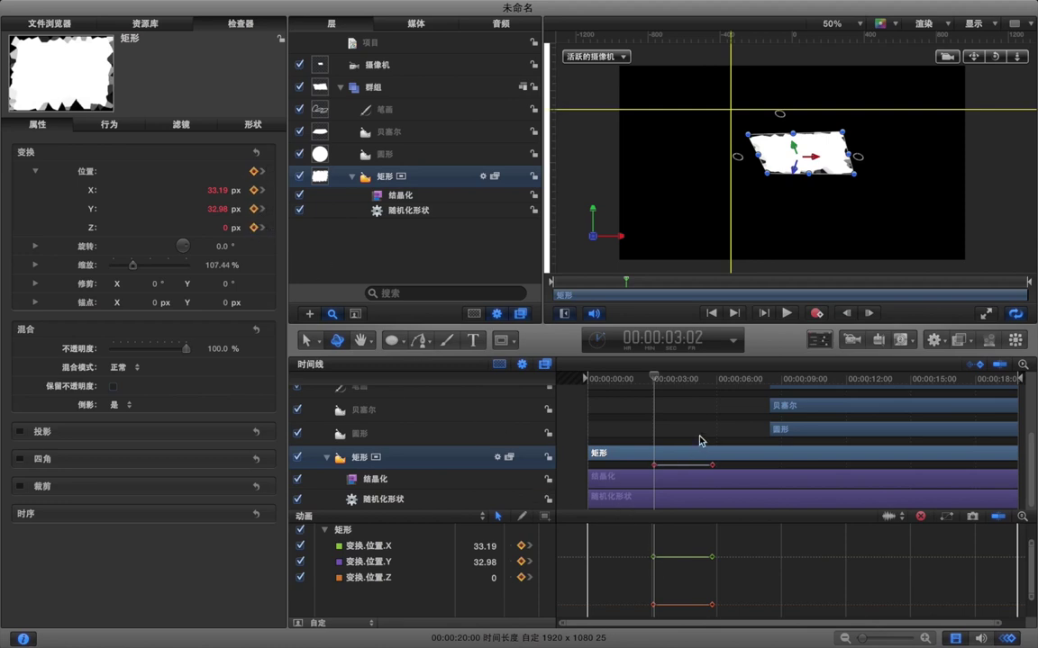
drag(641, 379, 712, 382)
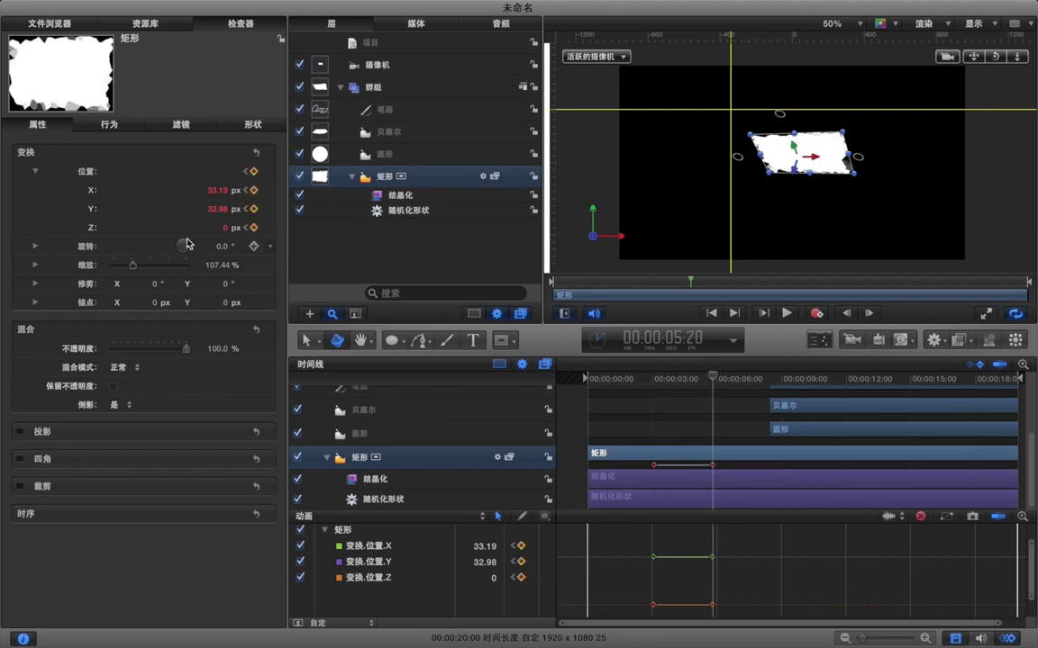
mouse_move(216, 213)
mouse_down()
mouse_move(223, 190)
mouse_move(205, 207)
mouse_up()
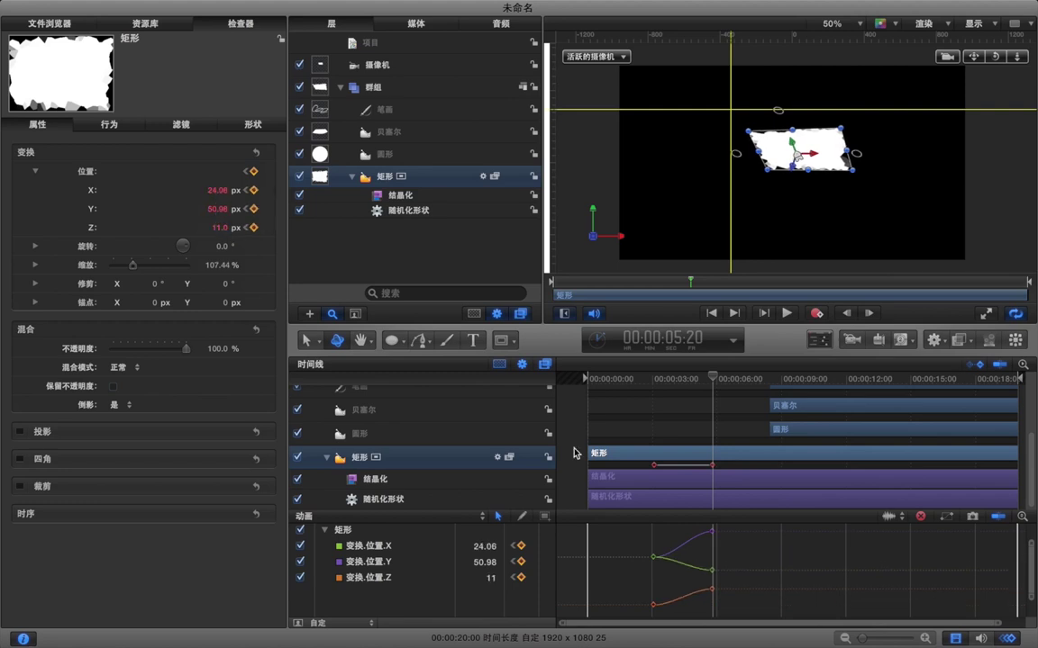
Review the commands and interpolation (插值) types for the last X position keyframe, keeping 贝塞尔.
mouse_move(711, 379)
mouse_down()
mouse_move(660, 382)
mouse_move(711, 387)
mouse_up()
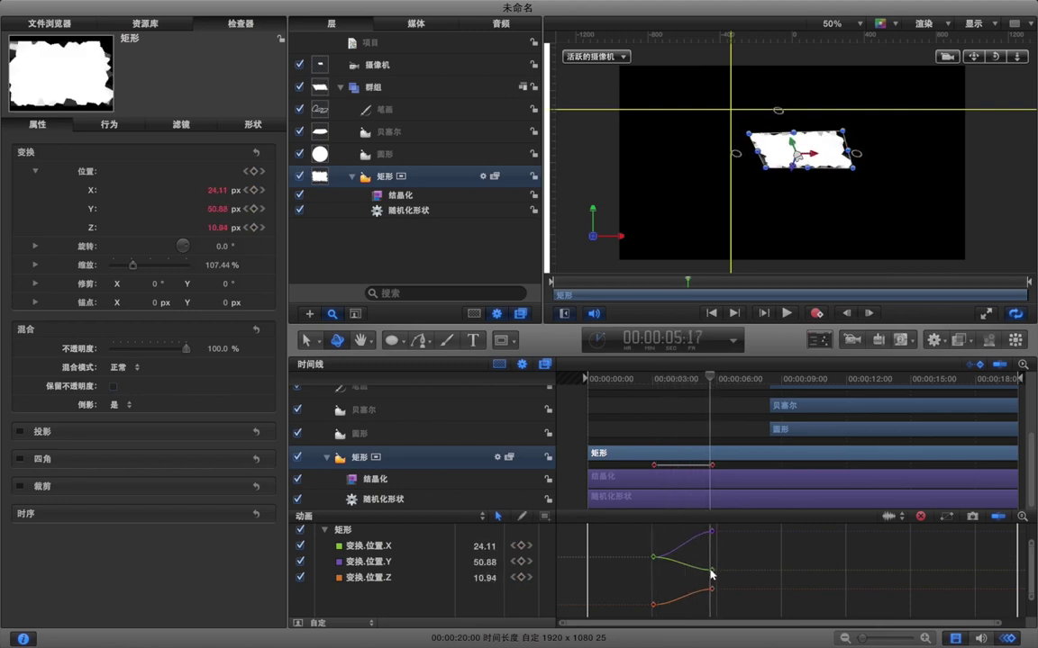
click(711, 571)
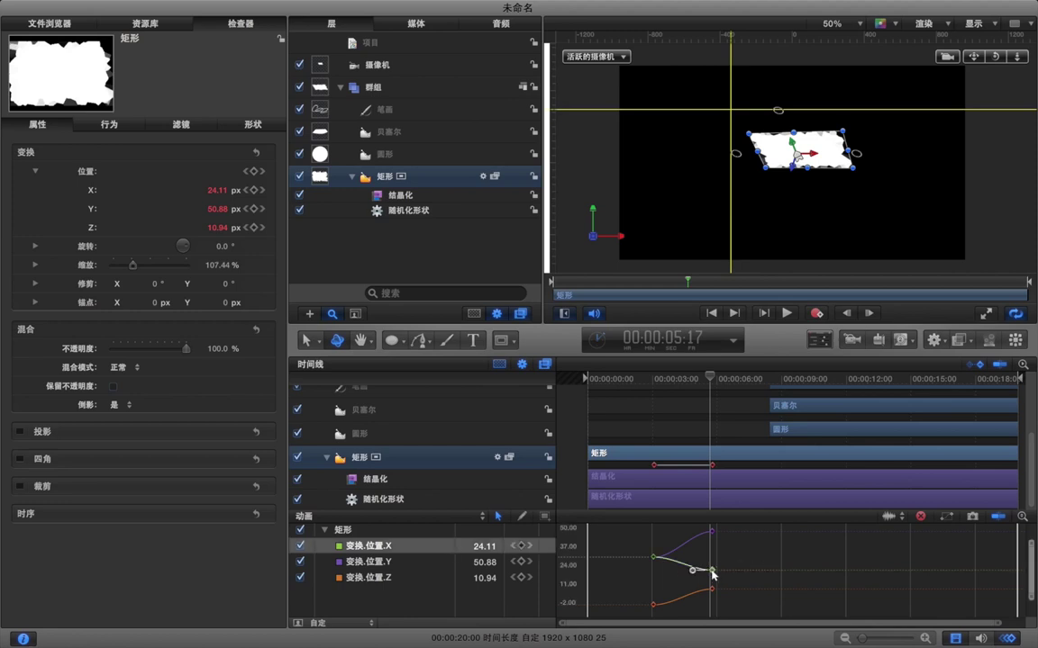
right_click(712, 573)
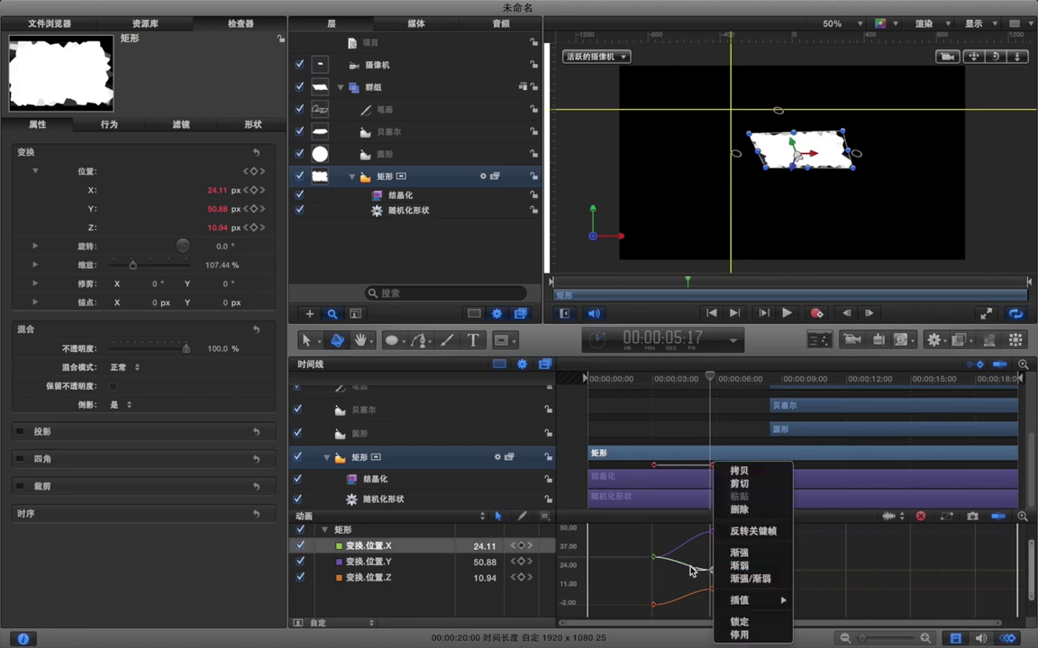
key(Escape)
click(718, 576)
click(711, 571)
click(736, 577)
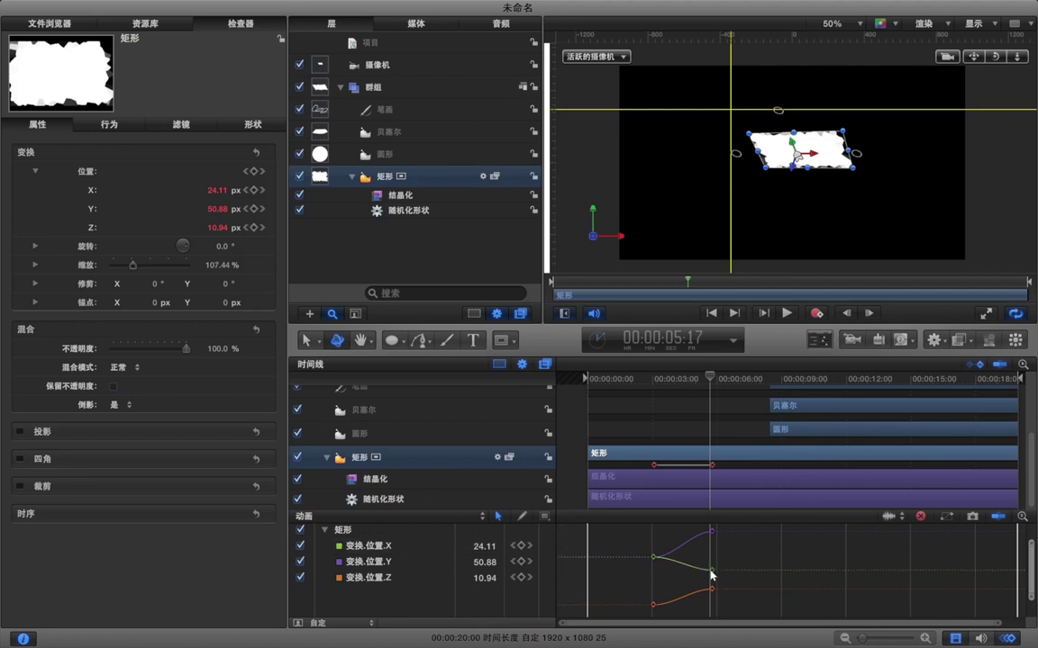
right_click(711, 573)
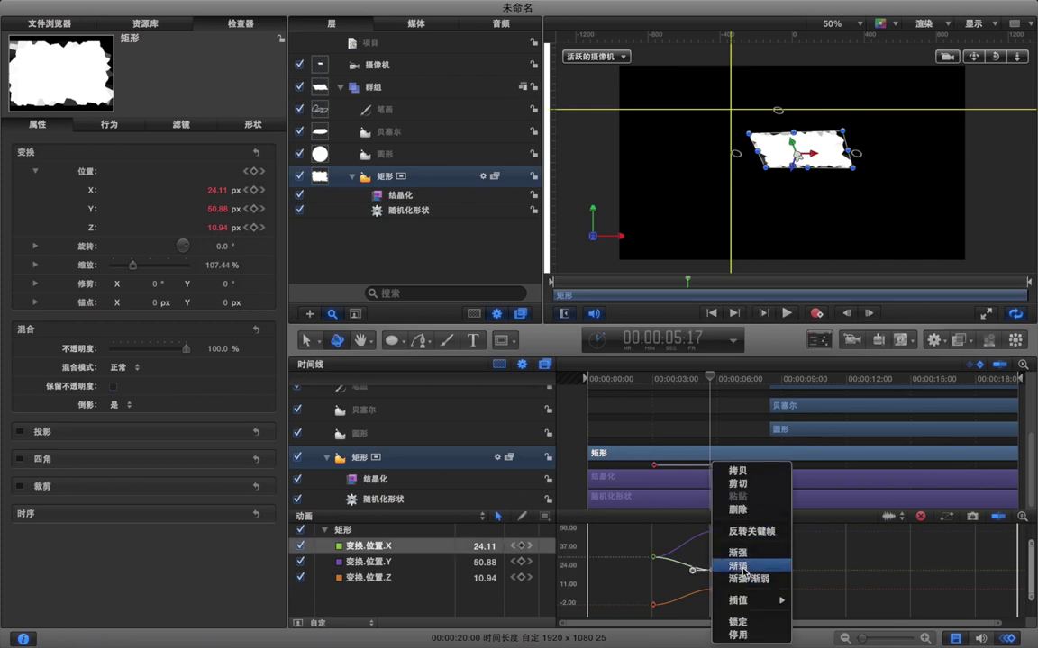
mouse_move(757, 608)
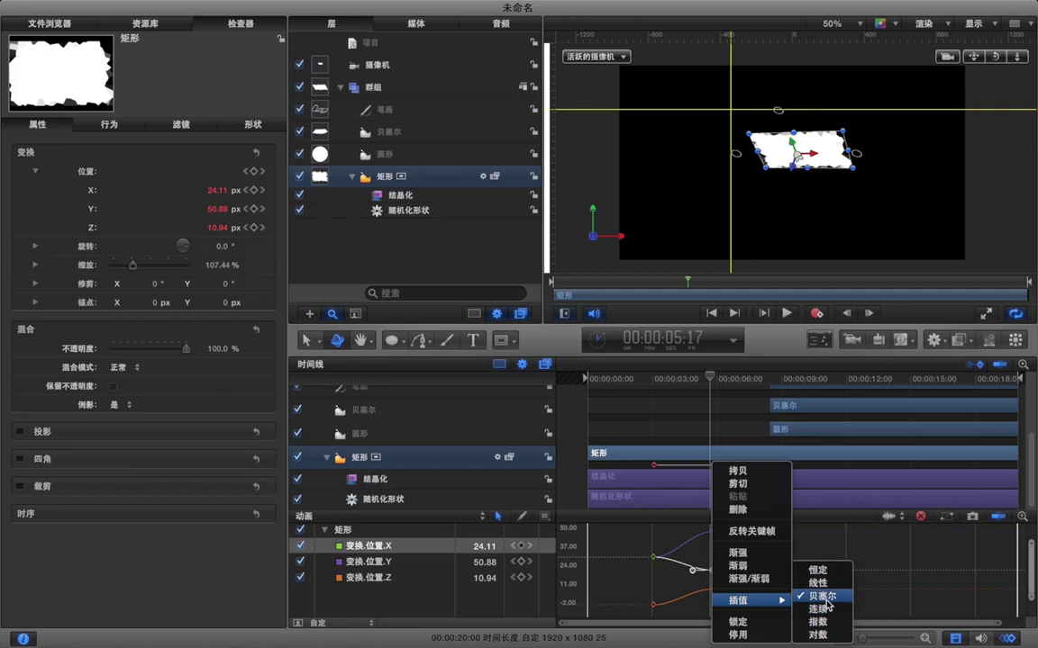
click(803, 549)
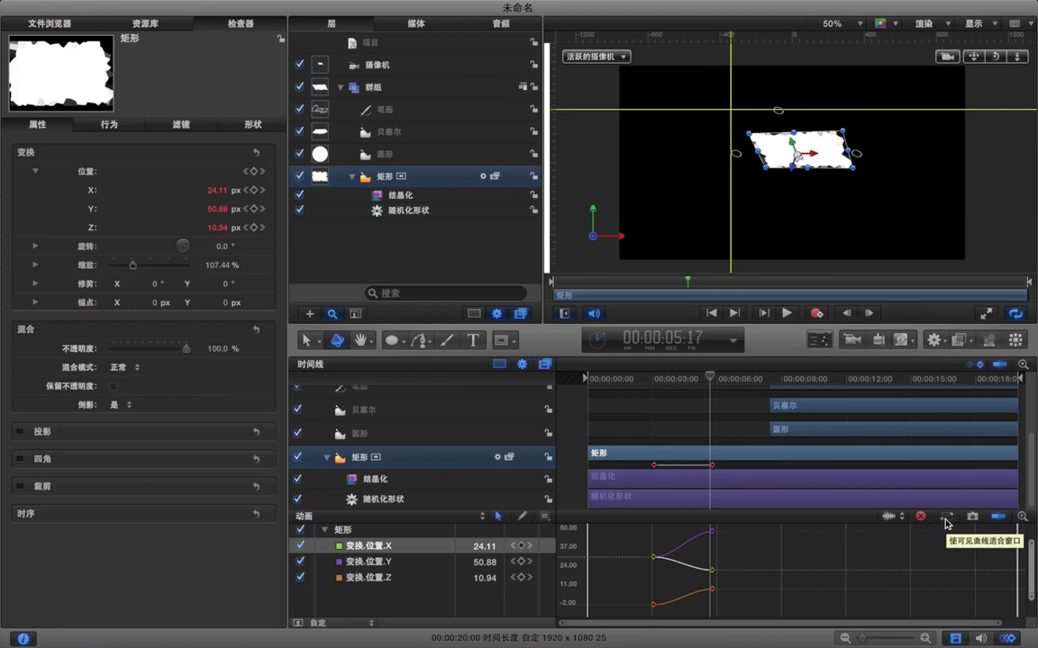
Move the rectangle's second position keyframe earlier to about 00:00:03:16, and place the playhead between the two keyframes.
scroll(775, 577, down, 3)
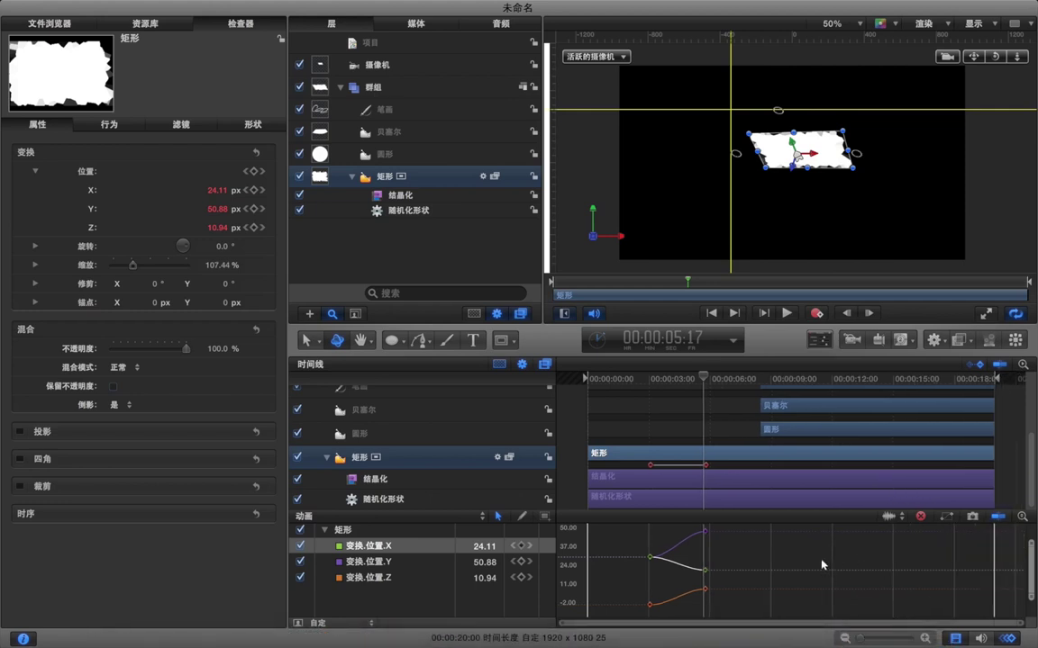
drag(705, 465, 661, 465)
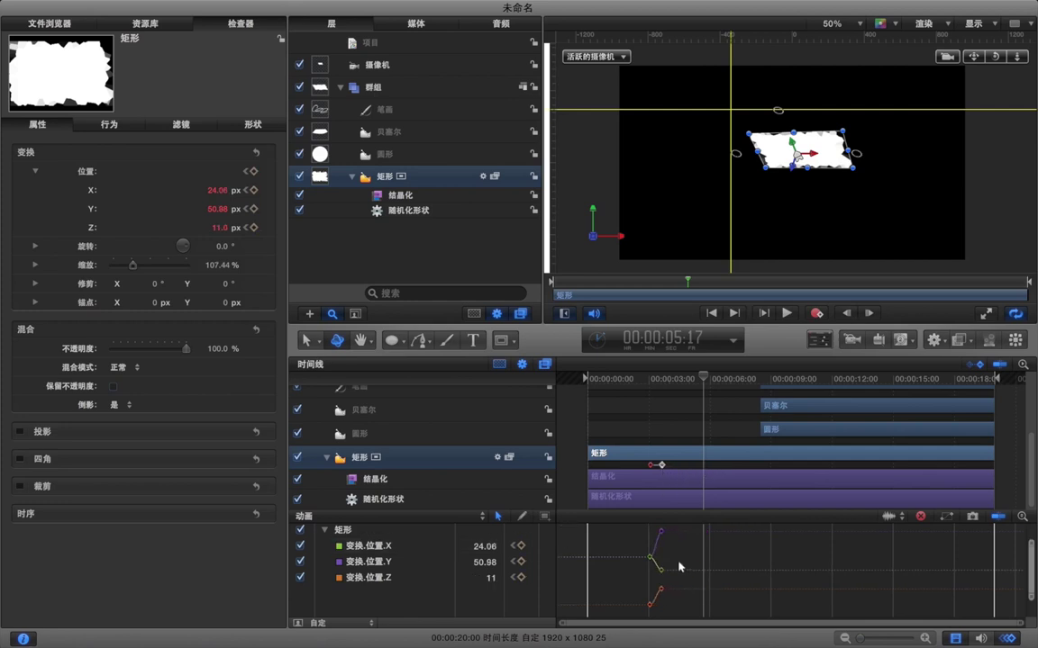
click(658, 389)
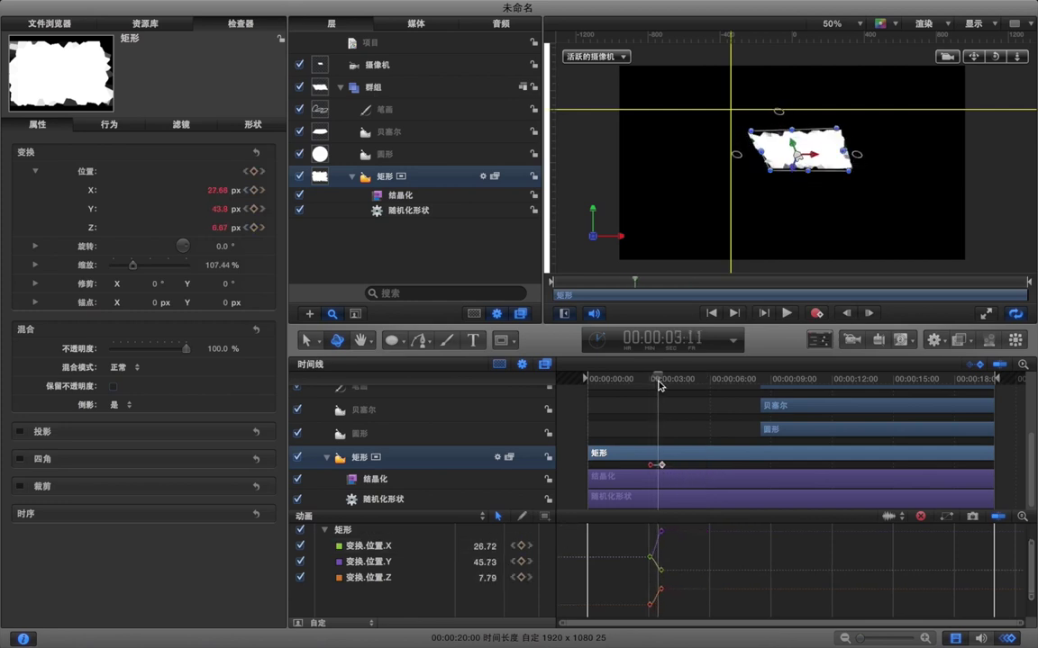
Enlarge the curve view, move the last Y position keyframe to 00:00:03:14, and bend its curve upward.
click(946, 518)
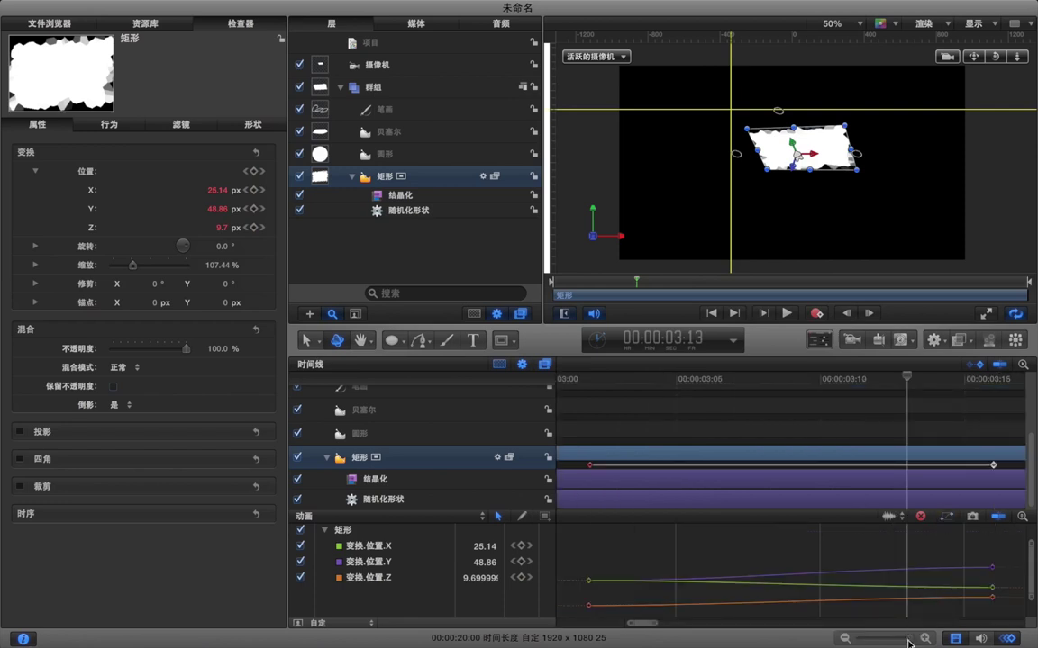
drag(991, 568, 934, 569)
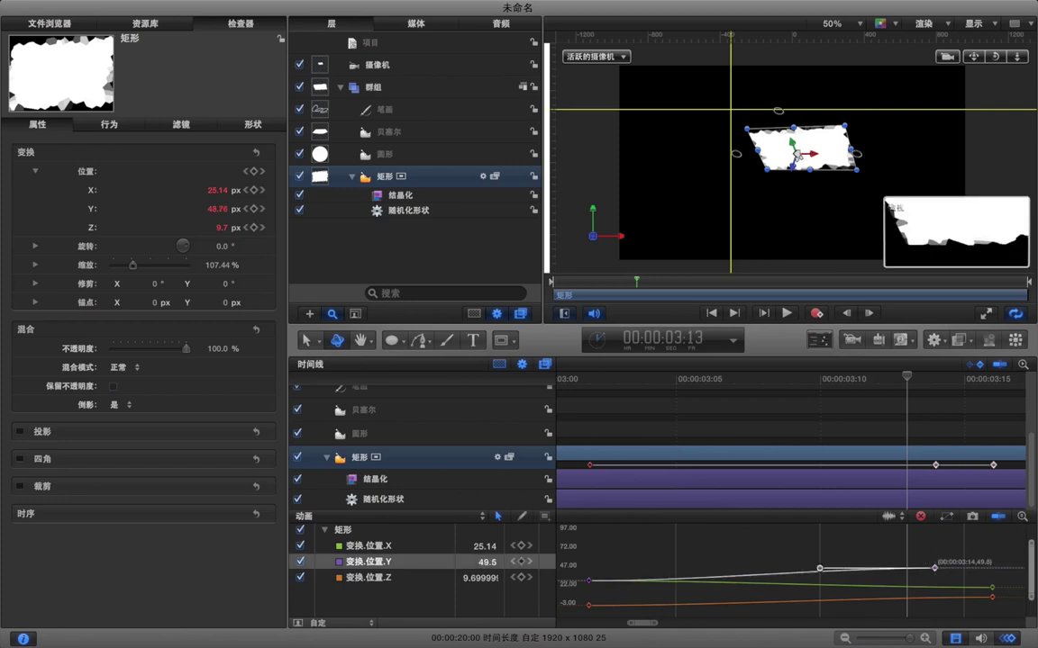
drag(818, 569, 818, 549)
Deselect the Y curve, hide the keyframe editor, and clear the rectangle selection.
click(807, 547)
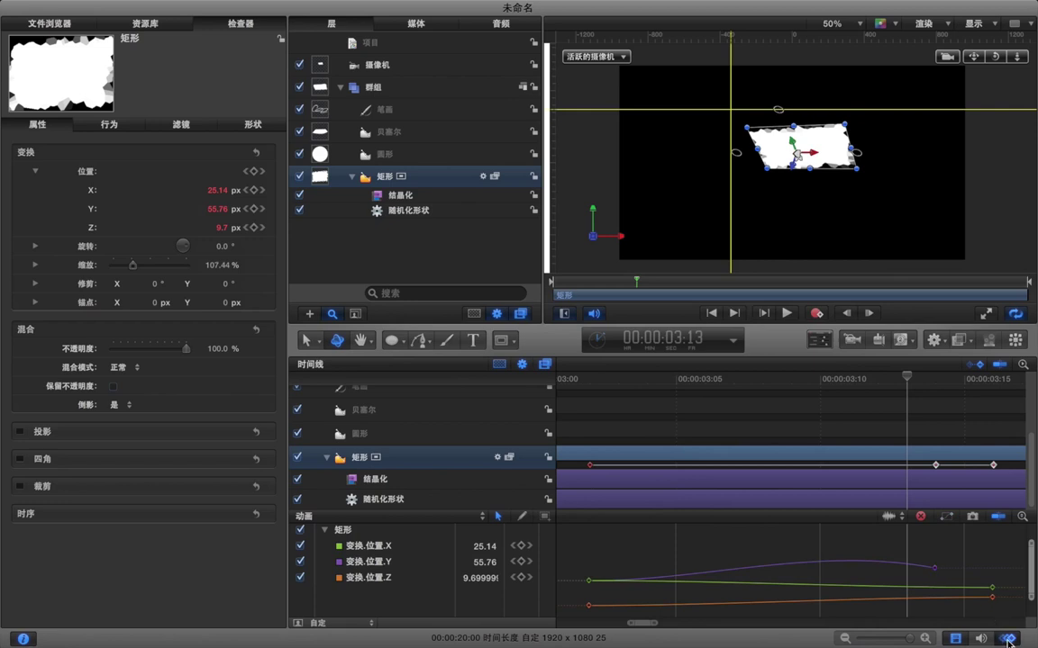
key(super+8)
click(756, 525)
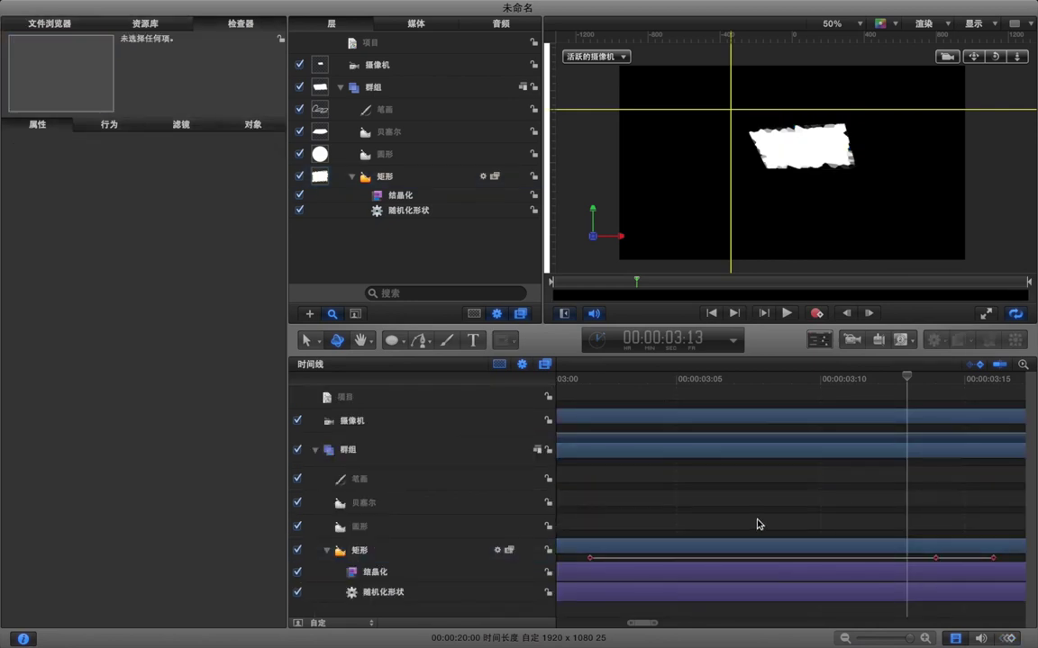